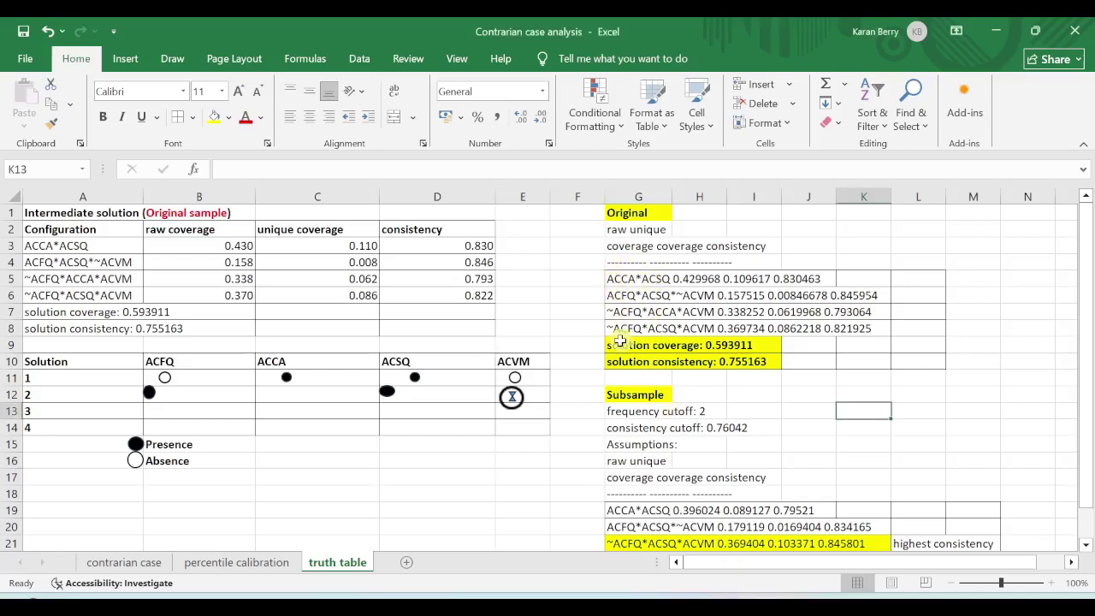
Examine the solution coverage and solution consistency of the original sample's intermediate solution
{"action": "left_click_drag", "start_coordinate": [617, 345], "coordinate": [754, 350]}
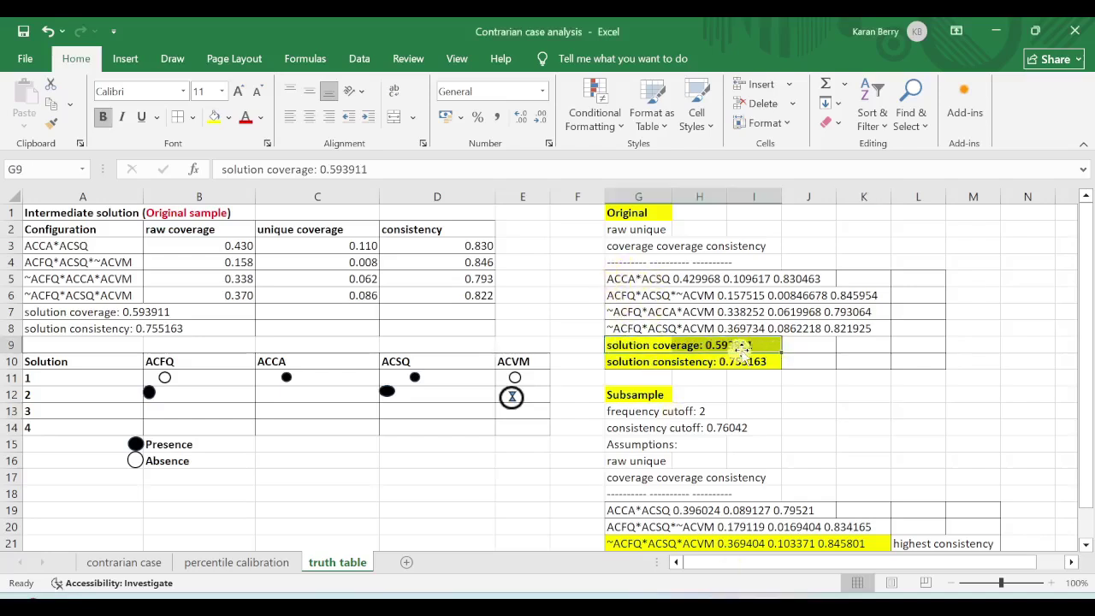
{"action": "left_click_drag", "start_coordinate": [630, 362], "coordinate": [760, 360]}
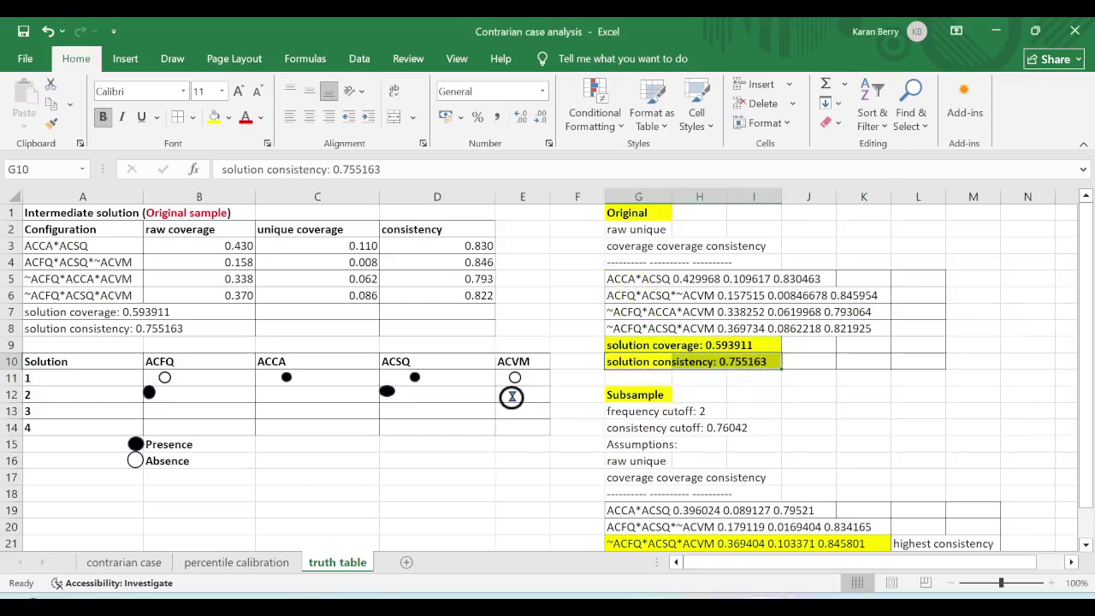
{"action": "mouse_move", "coordinate": [650, 605]}
{"action": "left_click", "coordinate": [729, 605]}
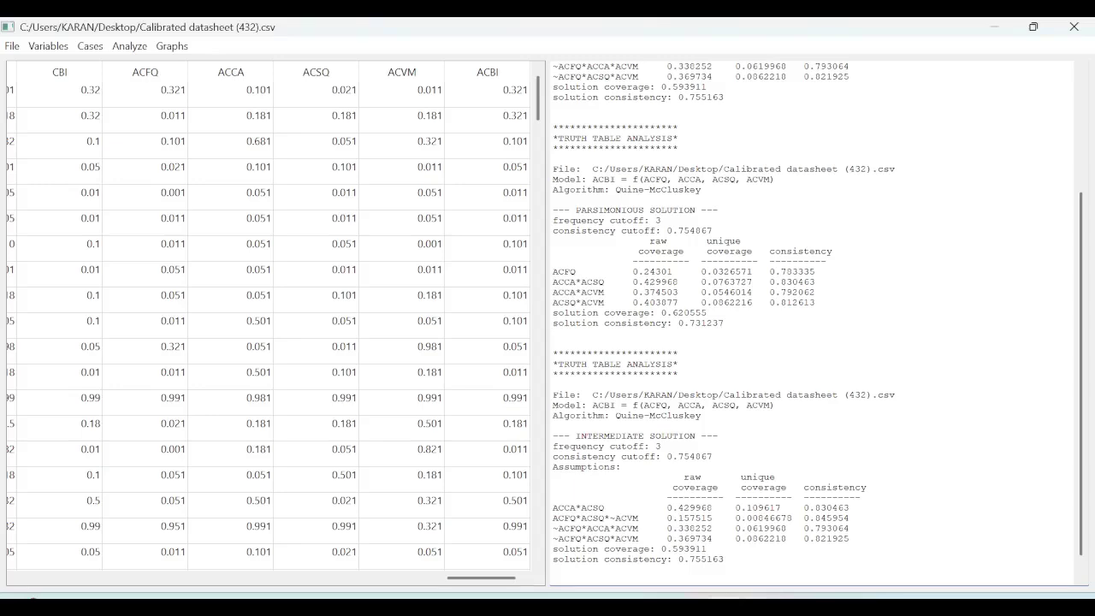
{"action": "left_click", "coordinate": [12, 46]}
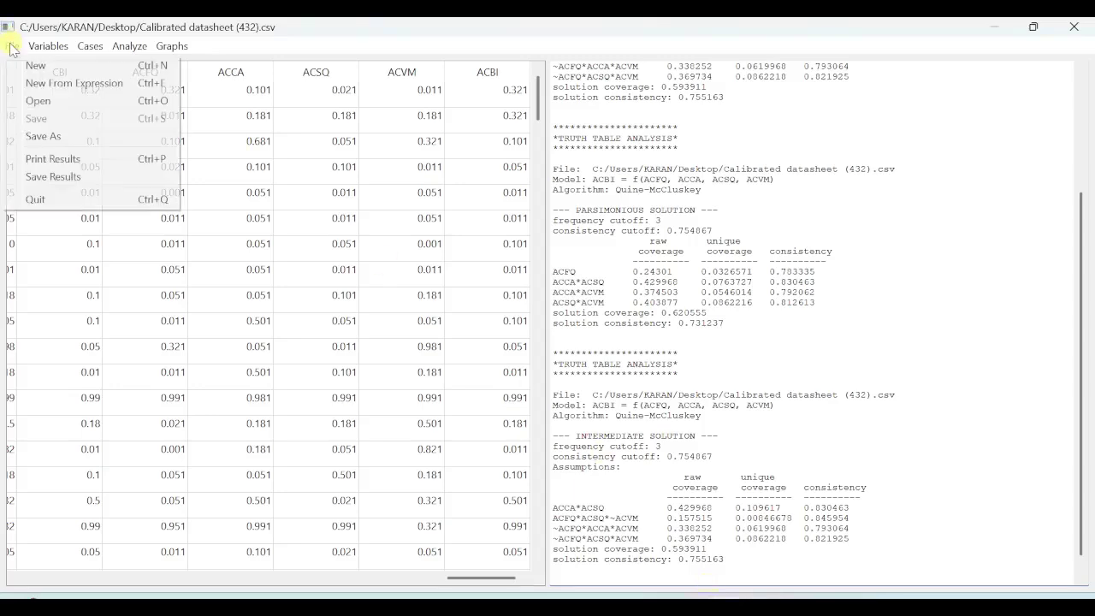
{"action": "left_click", "coordinate": [47, 136]}
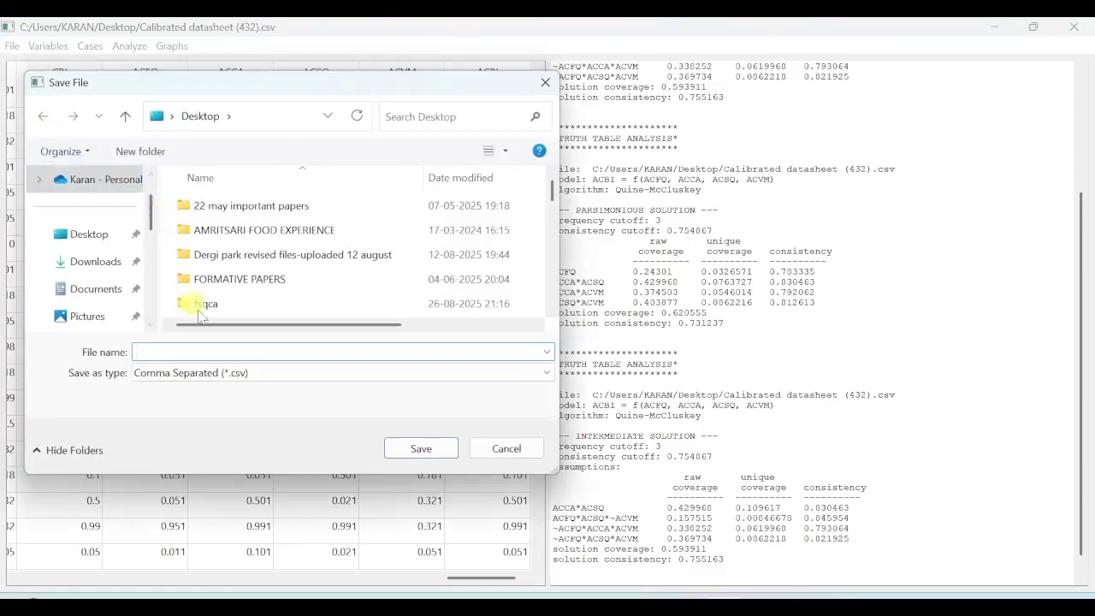
{"action": "left_click", "coordinate": [542, 80]}
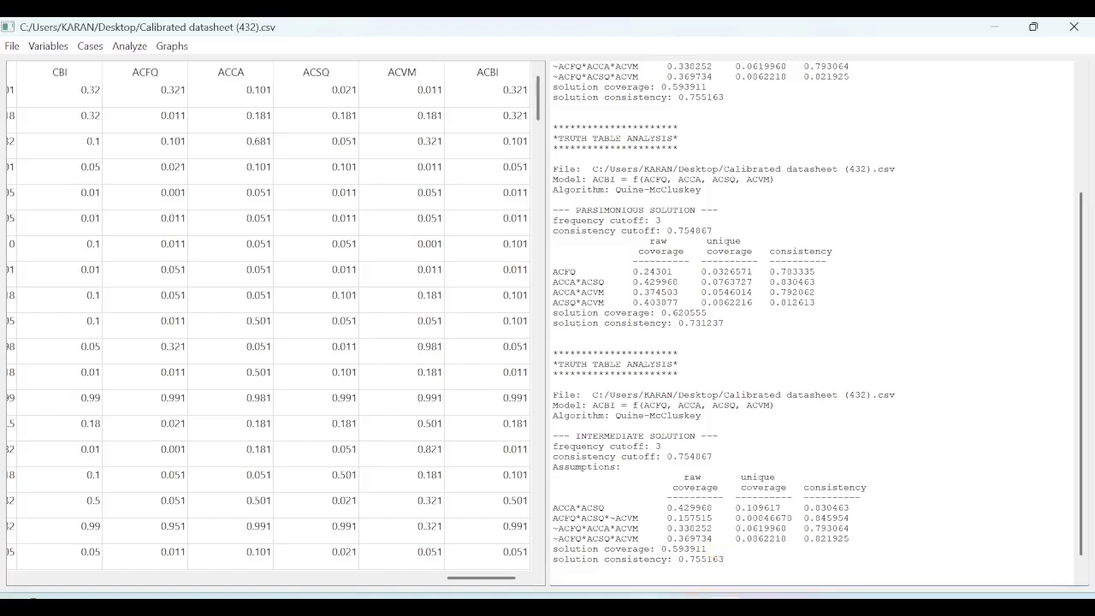
Switch to the SPSS data editor holding the calibrated dataset and bring the columns ACFQ through ACBI into view
{"action": "mouse_move", "coordinate": [761, 609]}
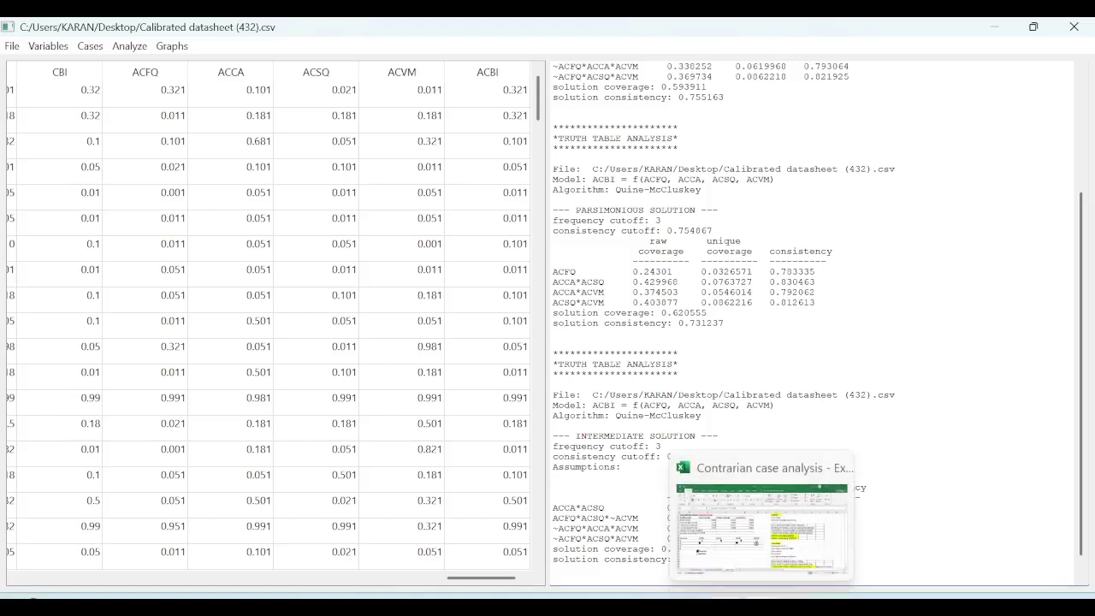
{"action": "mouse_move", "coordinate": [494, 609]}
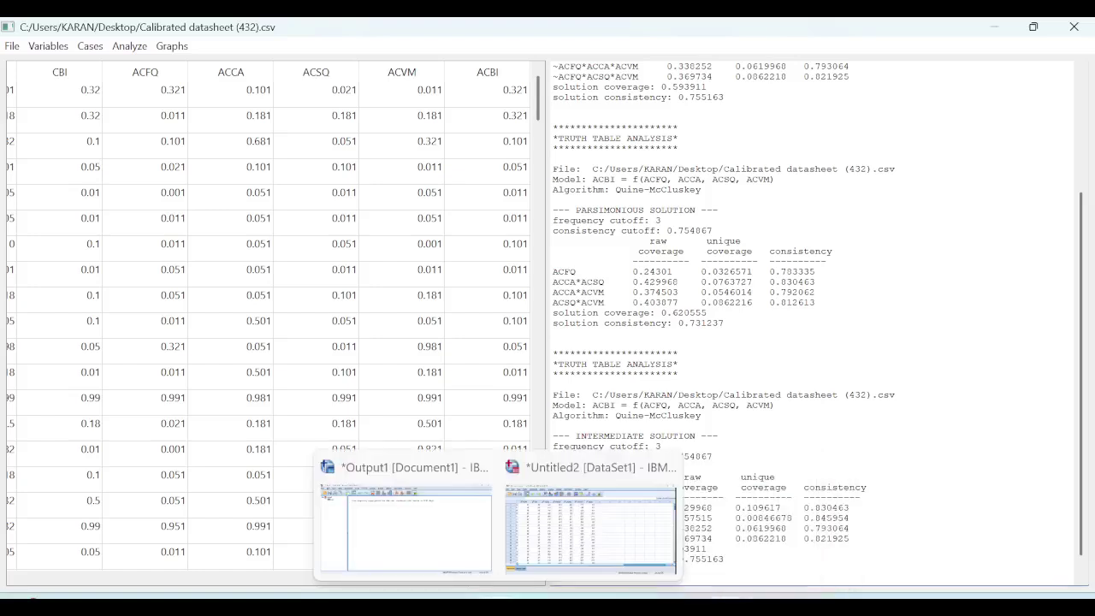
{"action": "left_click", "coordinate": [574, 525]}
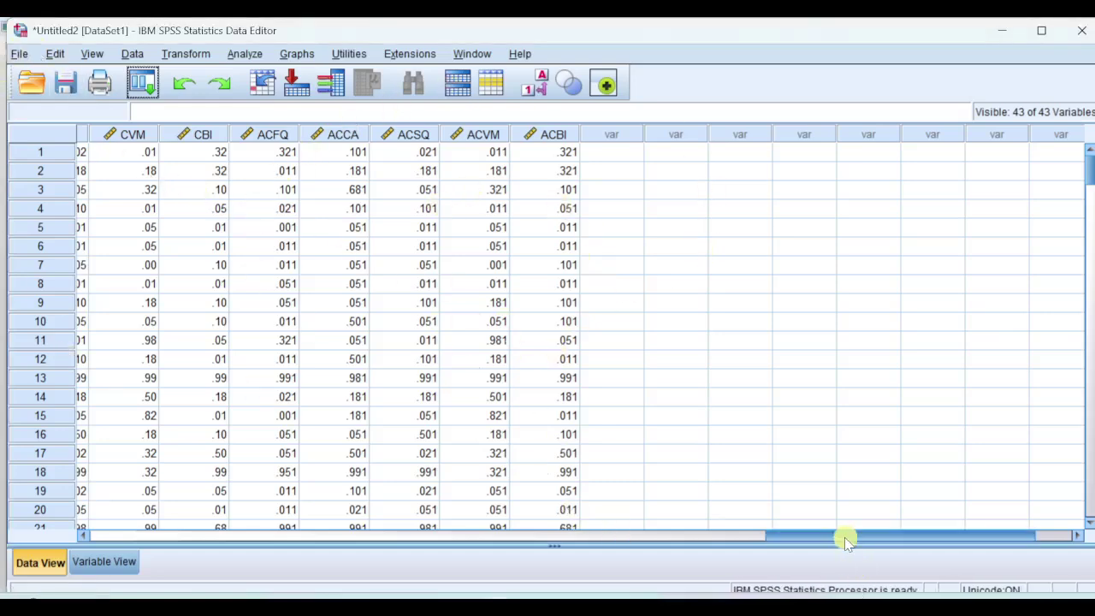
{"action": "left_click_drag", "start_coordinate": [843, 534], "coordinate": [867, 542]}
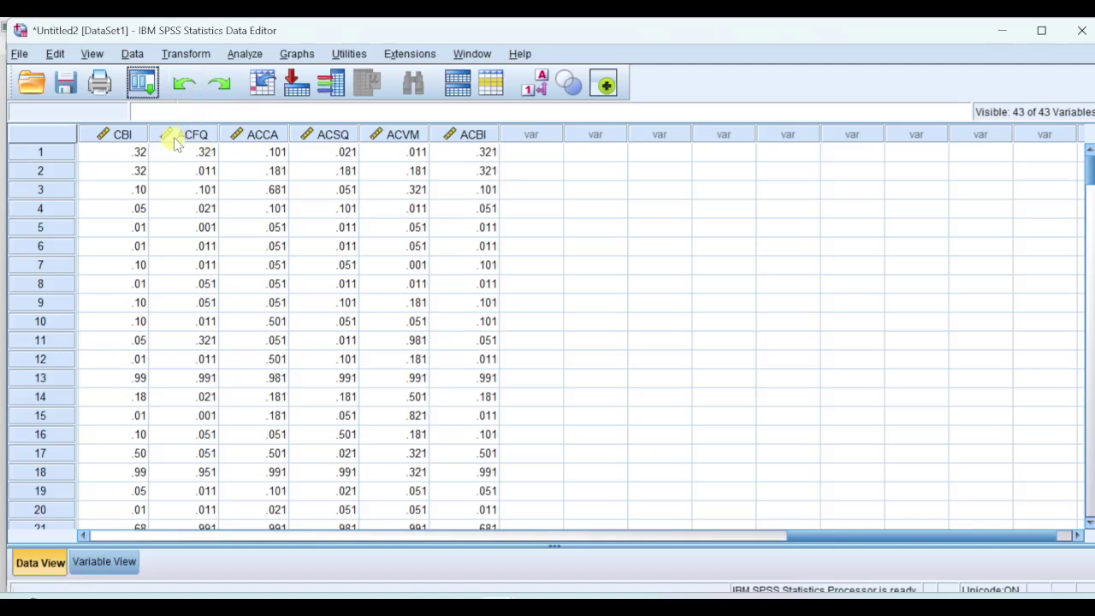
Filter the dataset to a random sample of approximately 50% of all cases, and close the output viewer without saving it
{"action": "mouse_move", "coordinate": [180, 142]}
{"action": "left_click", "coordinate": [133, 54]}
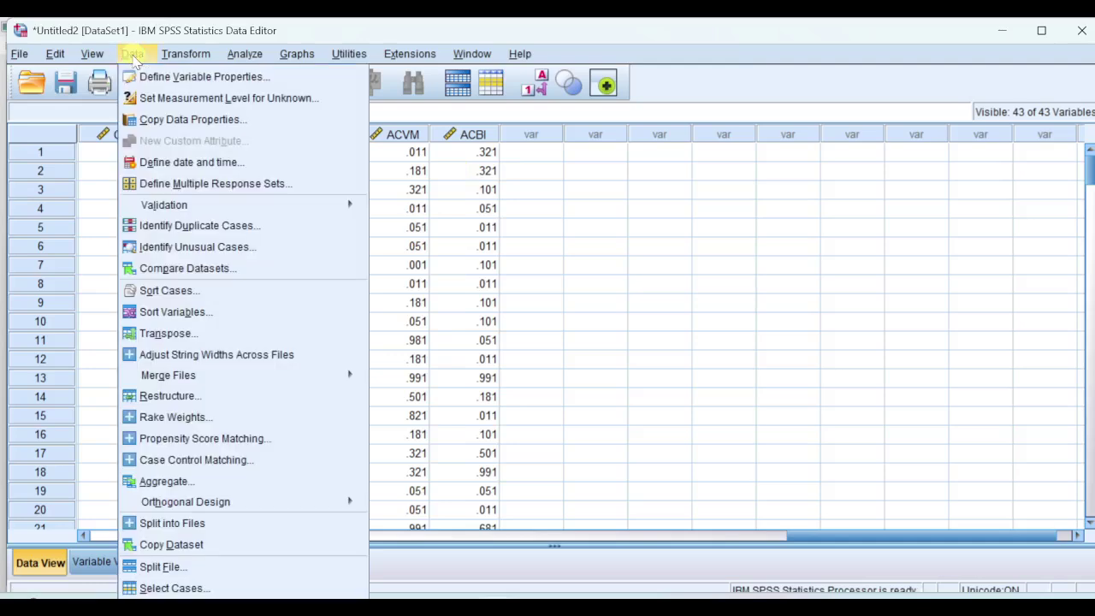
{"action": "left_click", "coordinate": [229, 588]}
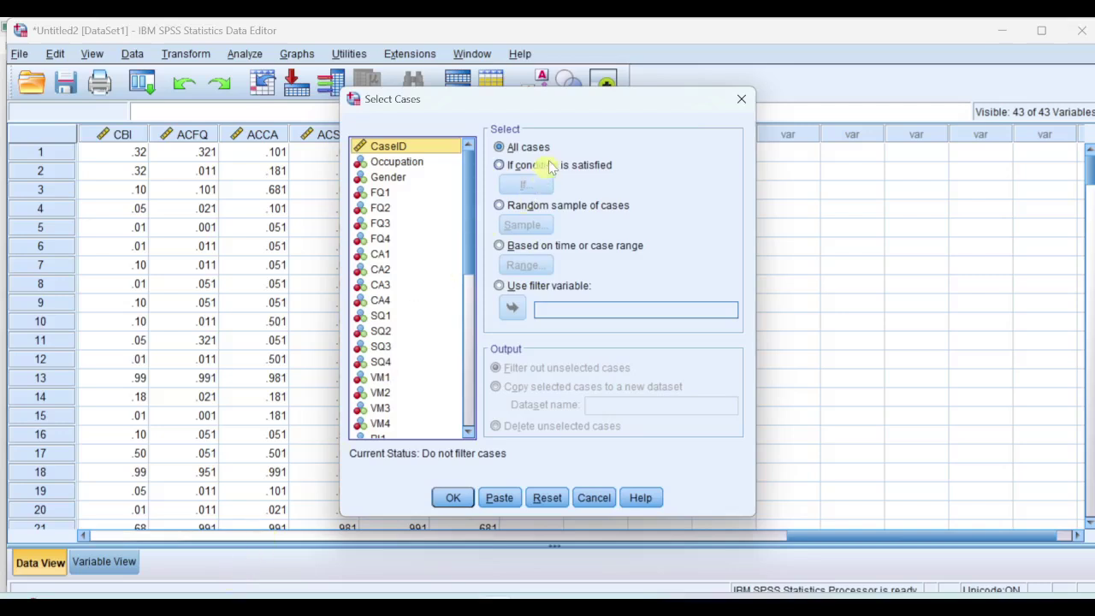
{"action": "left_click", "coordinate": [501, 208]}
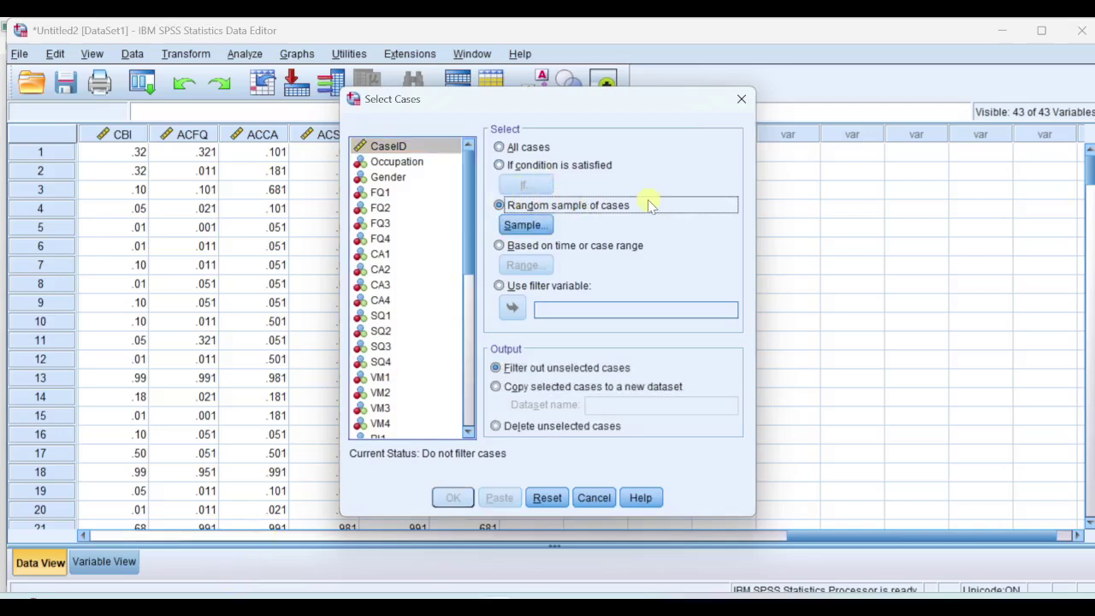
{"action": "left_click", "coordinate": [530, 225]}
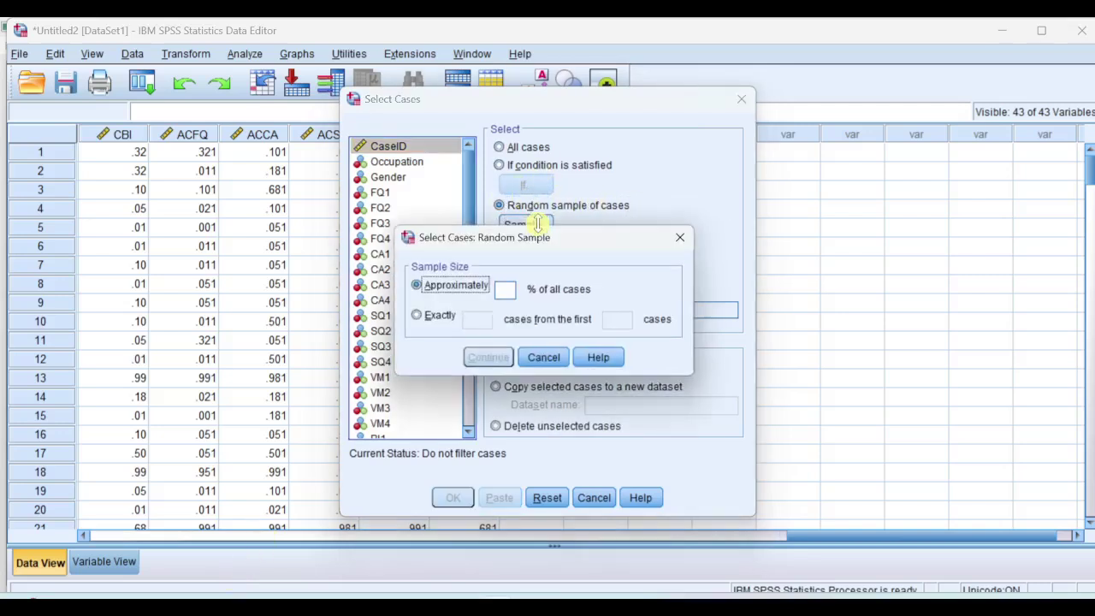
{"action": "left_click", "coordinate": [506, 291]}
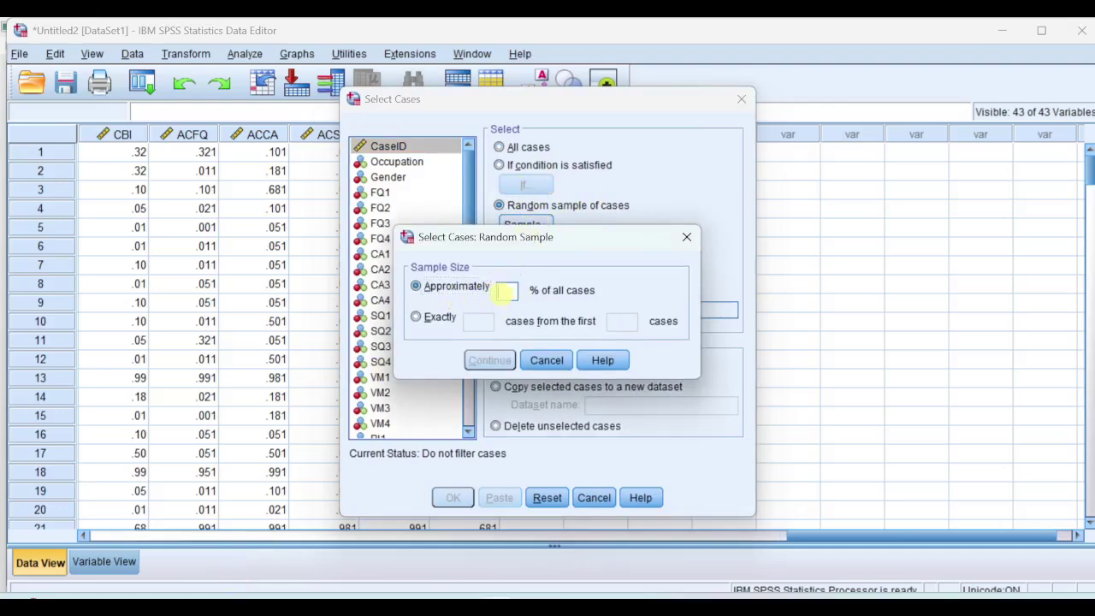
{"action": "type", "text": "50"}
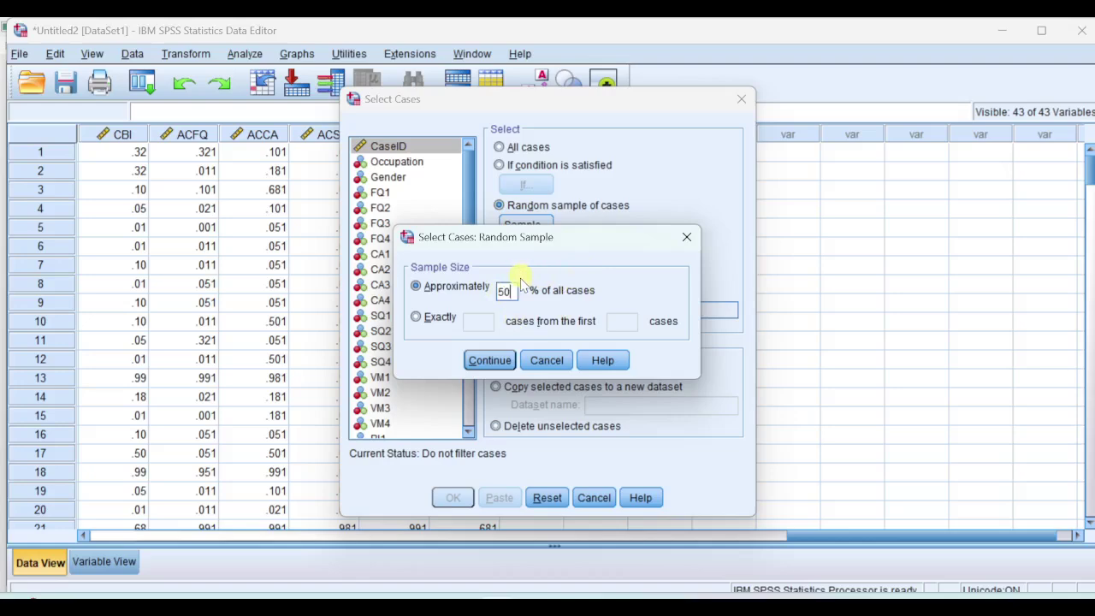
{"action": "left_click", "coordinate": [501, 361]}
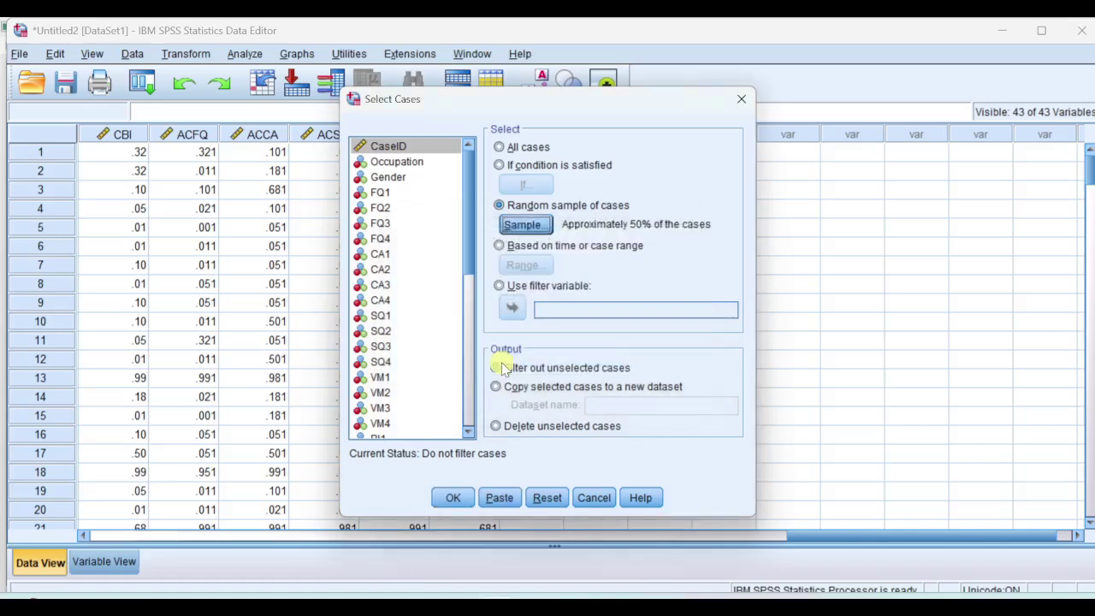
{"action": "left_click", "coordinate": [459, 497]}
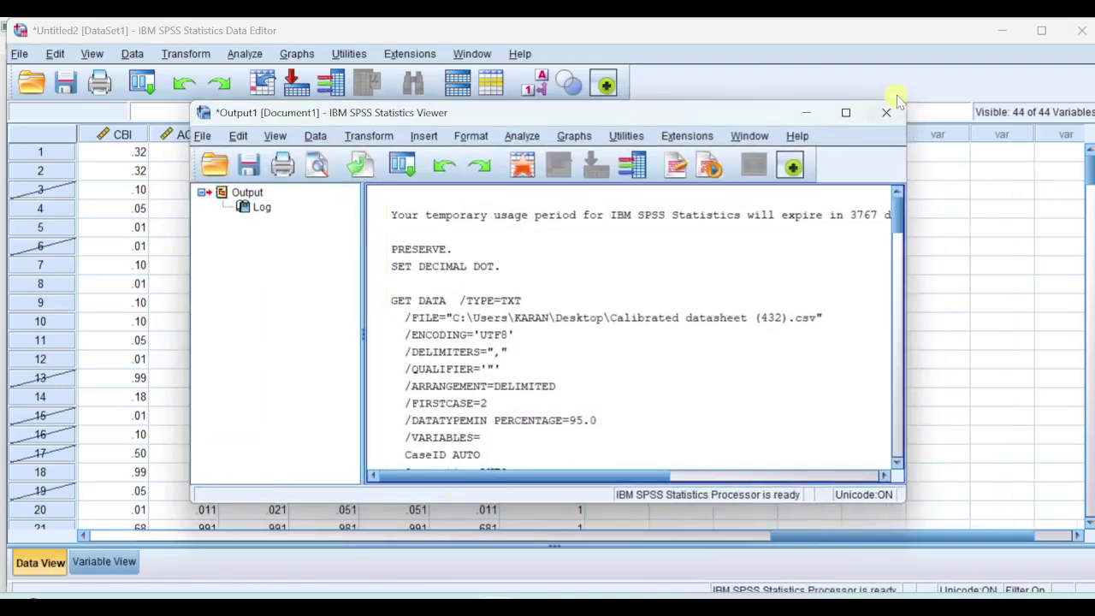
{"action": "left_click", "coordinate": [886, 112]}
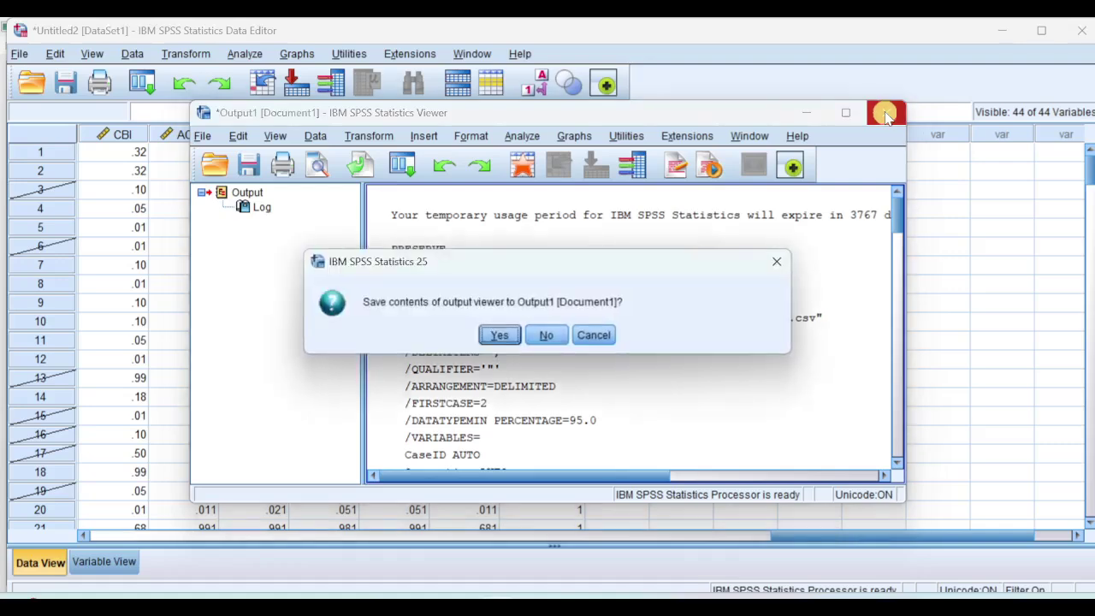
{"action": "left_click", "coordinate": [547, 336]}
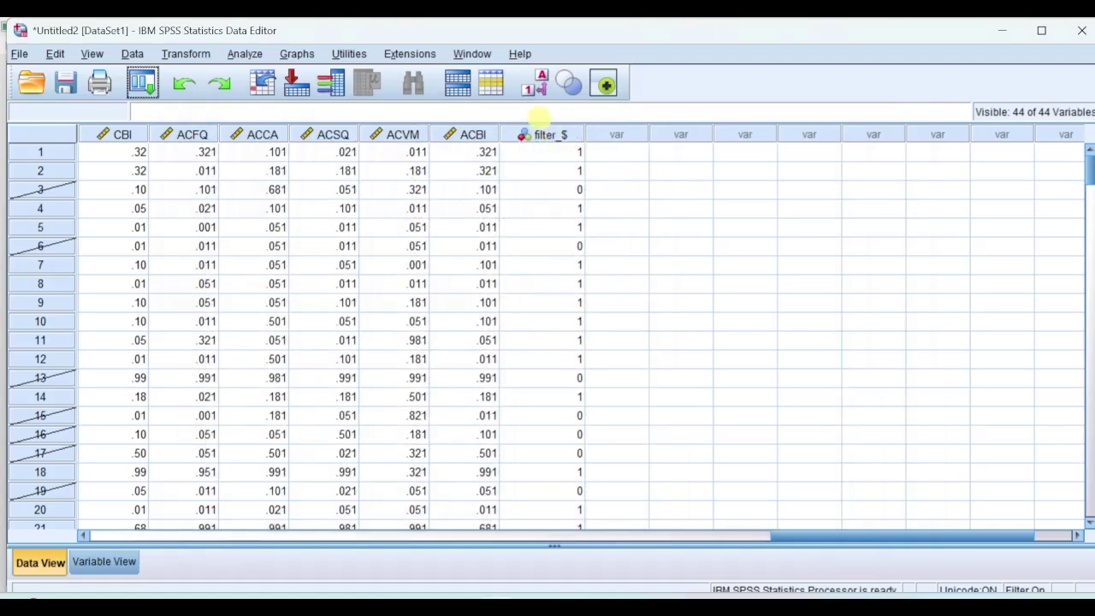
Rename the filter_$ variable to NEW and return to the case data
{"action": "left_click", "coordinate": [120, 564]}
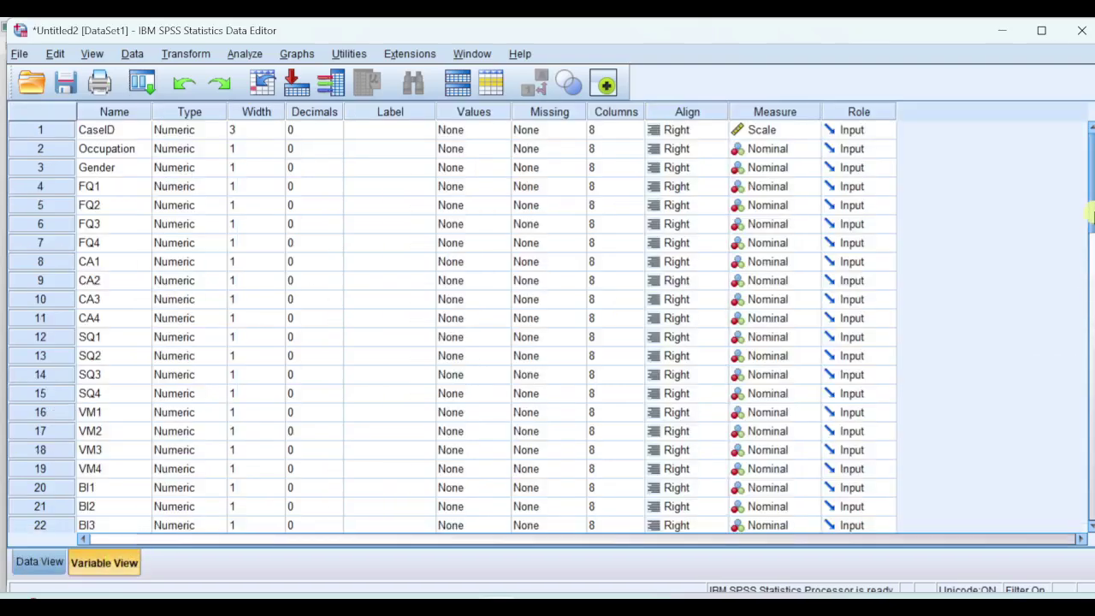
{"action": "scroll", "coordinate": [1083, 479], "scroll_direction": "down", "scroll_amount": 20}
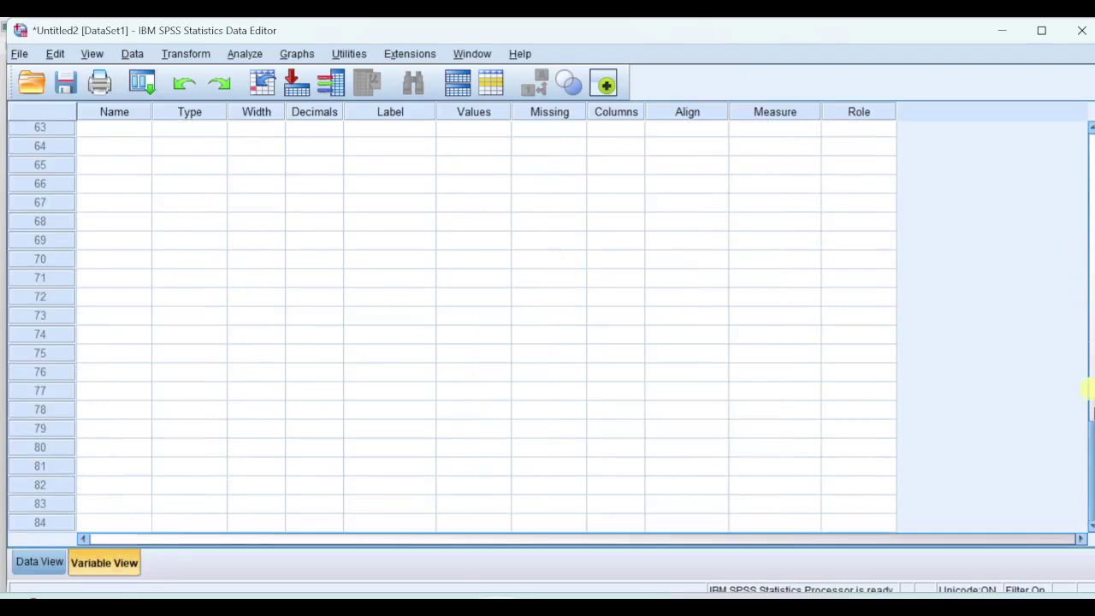
{"action": "left_click_drag", "start_coordinate": [1090, 445], "coordinate": [1090, 301]}
{"action": "left_click", "coordinate": [125, 373]}
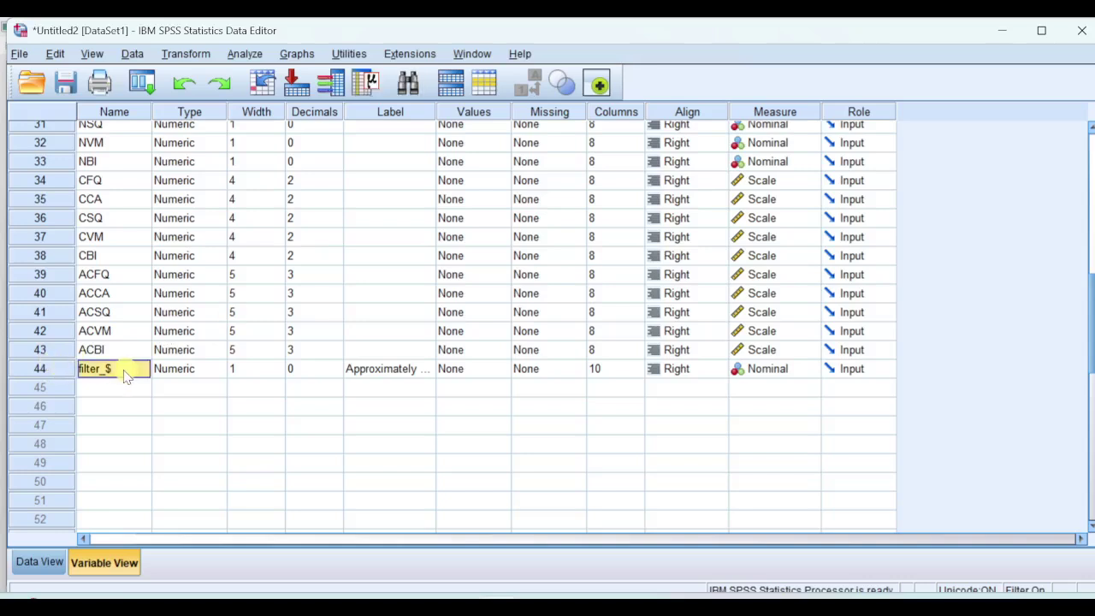
{"action": "double_click", "coordinate": [120, 368]}
{"action": "type", "text": "NEW"}
{"action": "left_click", "coordinate": [184, 407]}
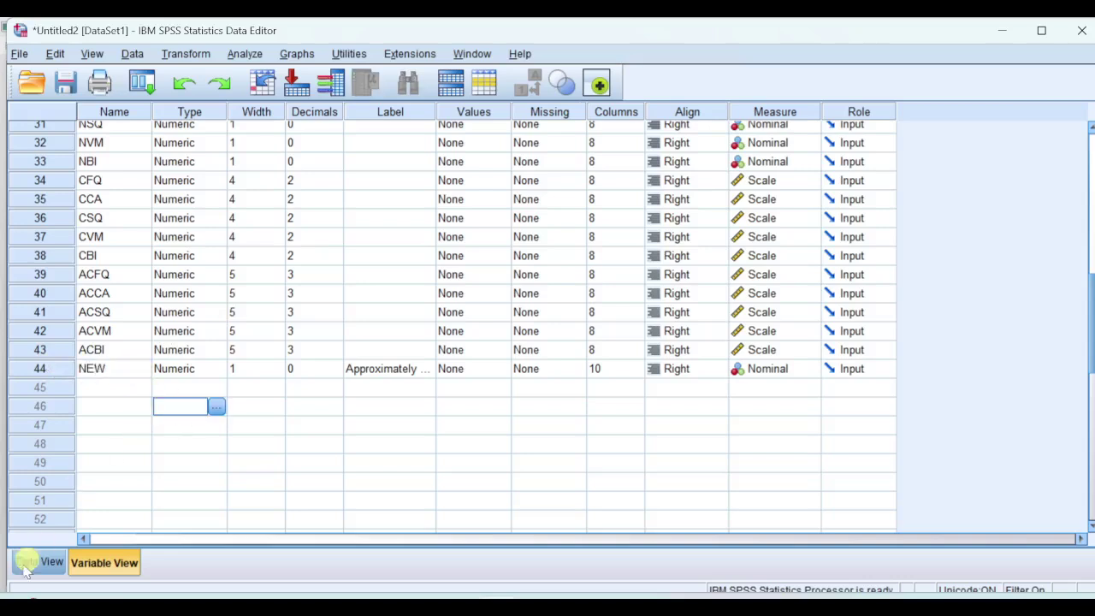
{"action": "left_click", "coordinate": [39, 564]}
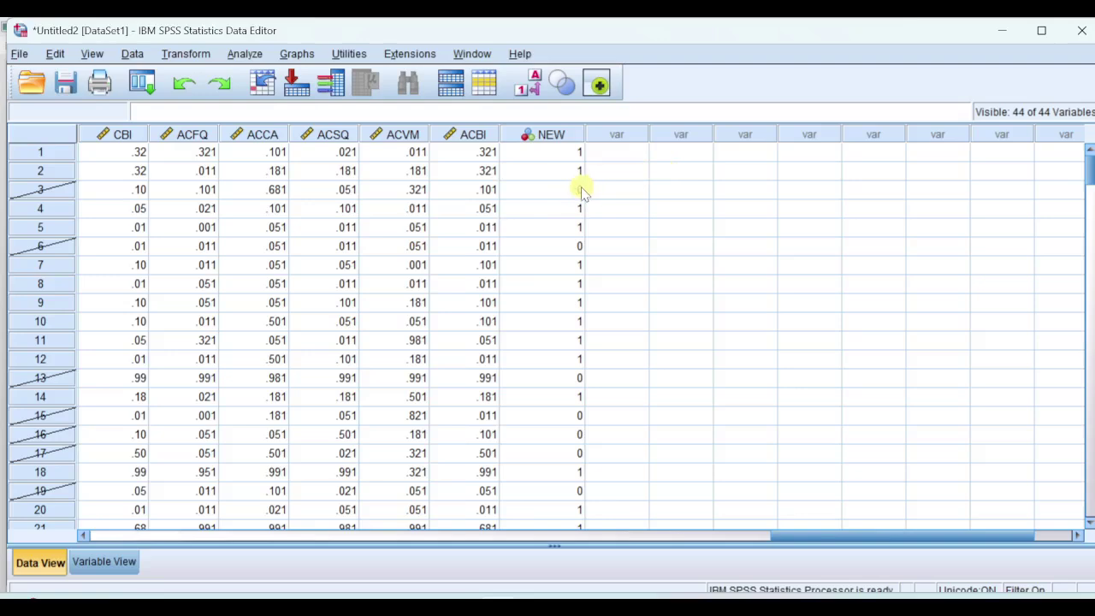
Set the case selection to use the condition NEW = 1
{"action": "left_click", "coordinate": [134, 54]}
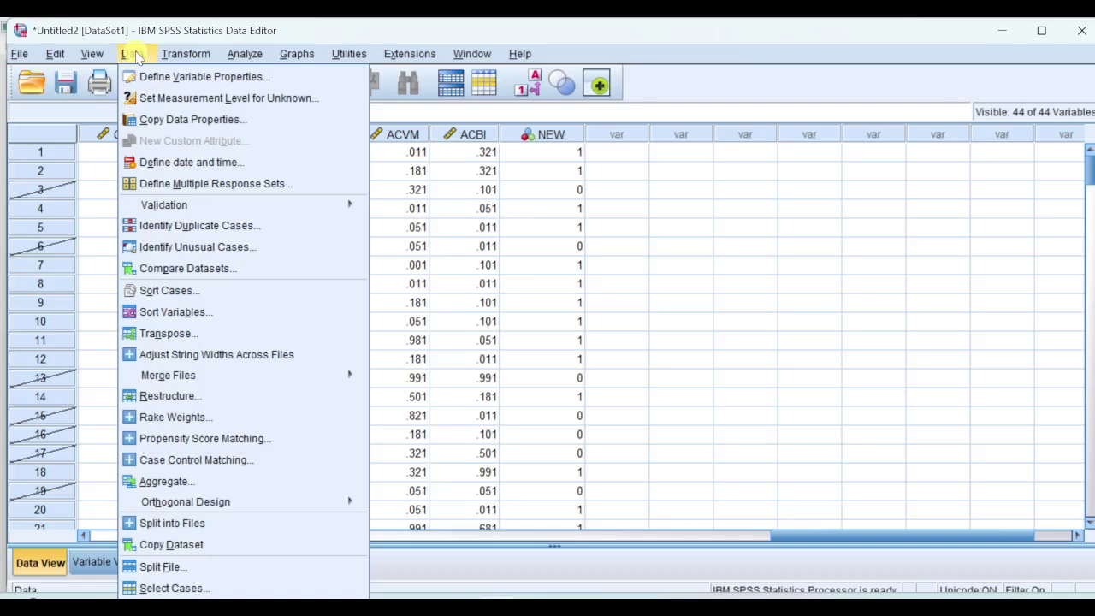
{"action": "left_click", "coordinate": [169, 588]}
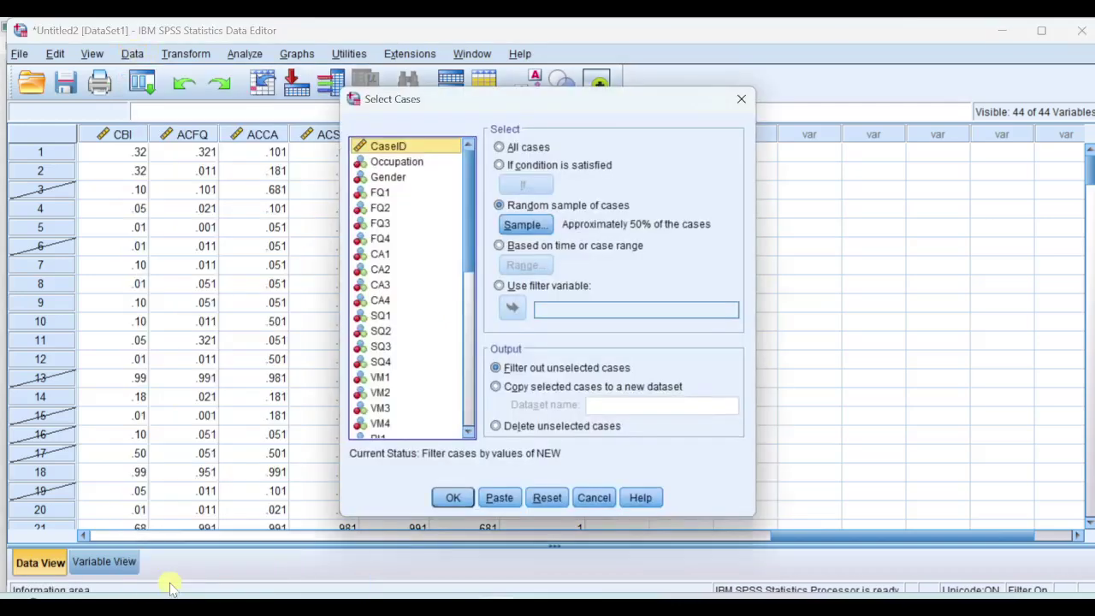
{"action": "left_click", "coordinate": [500, 165]}
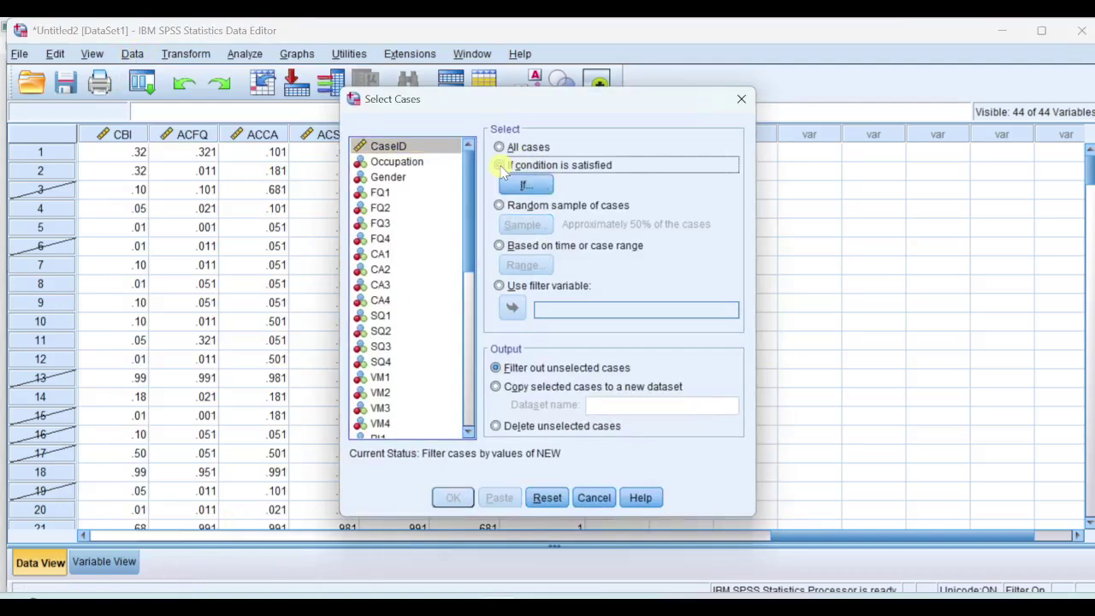
{"action": "left_click", "coordinate": [526, 186]}
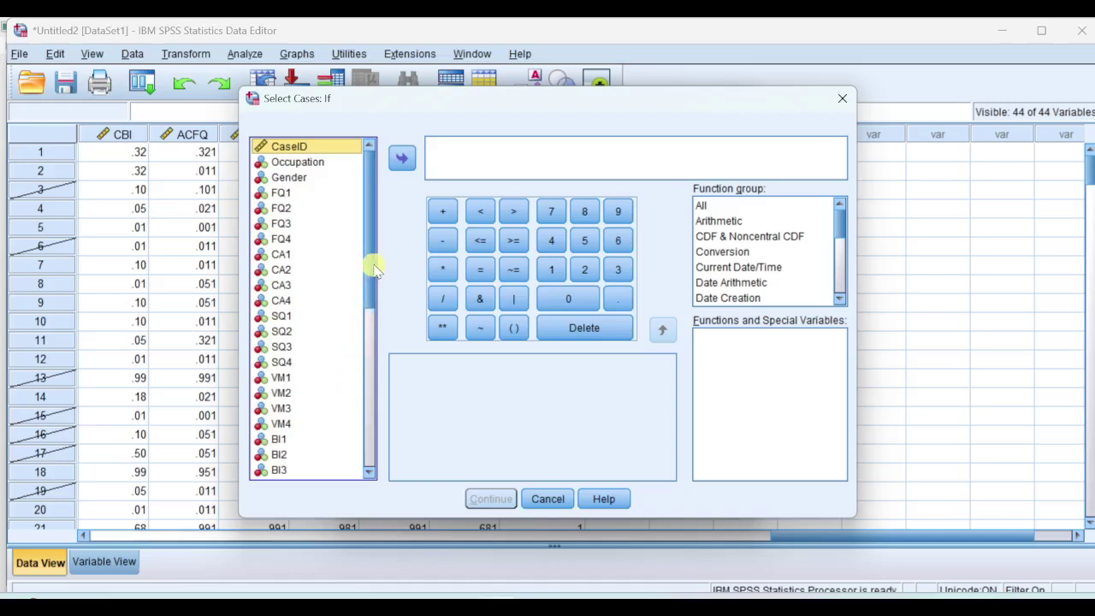
{"action": "left_click_drag", "start_coordinate": [371, 264], "coordinate": [377, 449]}
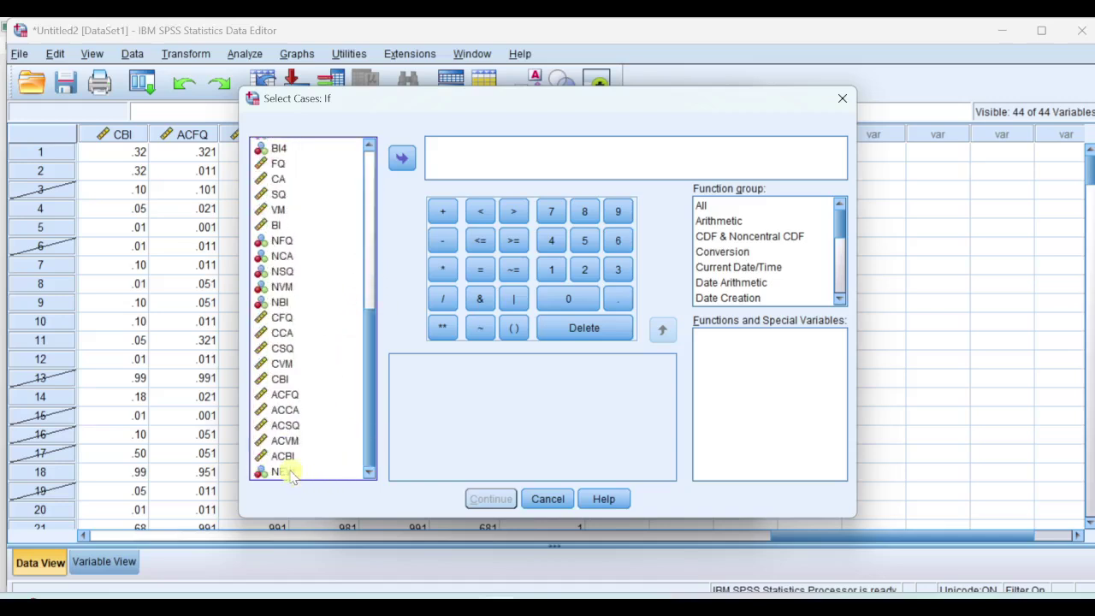
{"action": "left_click", "coordinate": [286, 471]}
{"action": "left_click", "coordinate": [406, 159]}
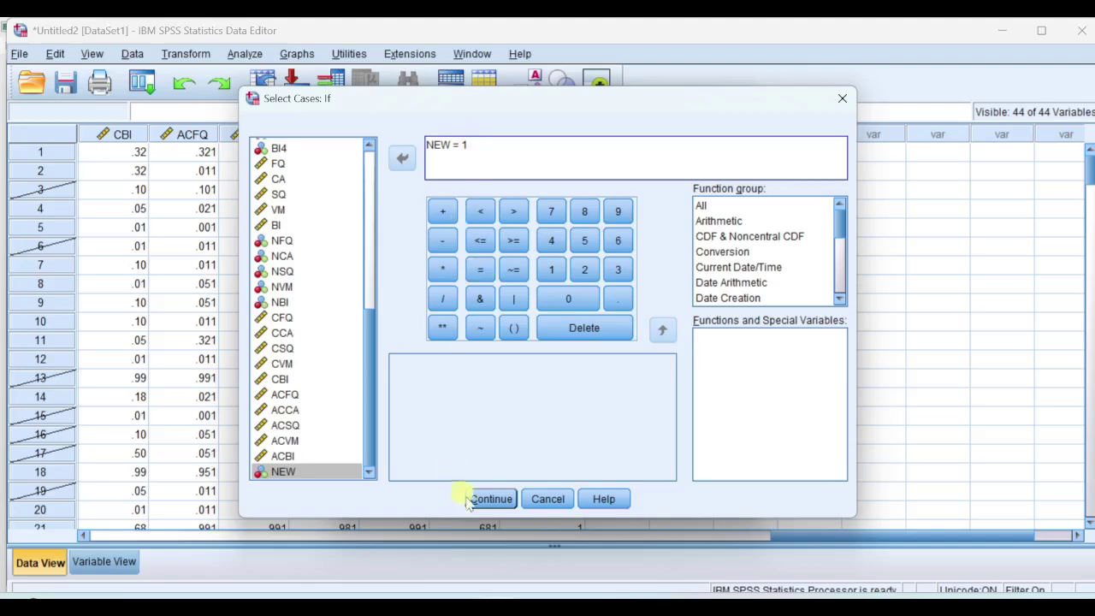
{"action": "left_click", "coordinate": [505, 501]}
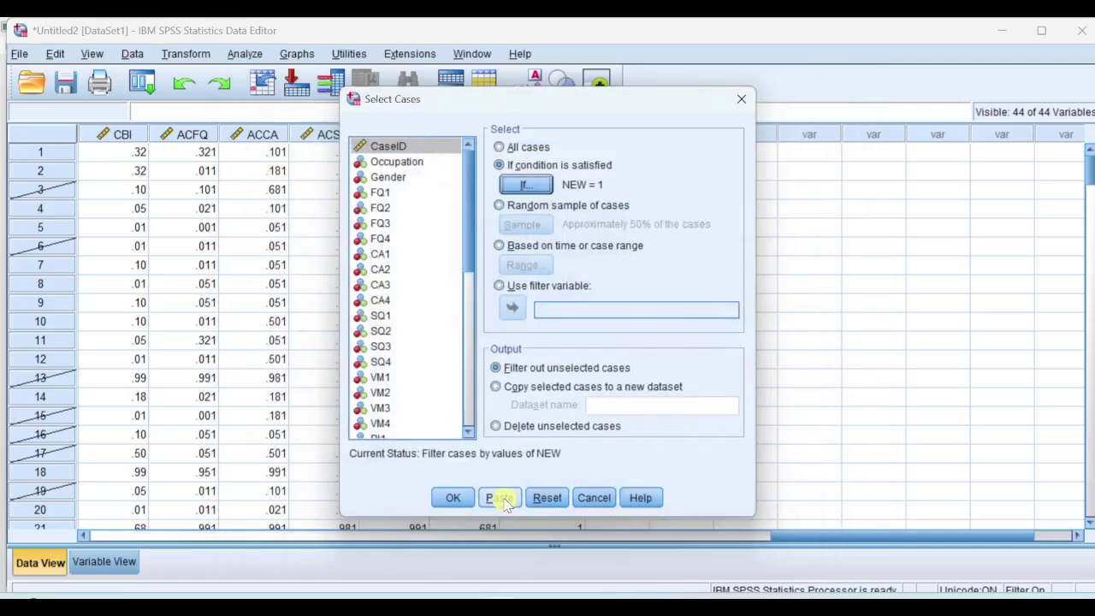
Copy the selected cases to a new dataset named SUBSAMPLE
{"action": "left_click", "coordinate": [496, 387]}
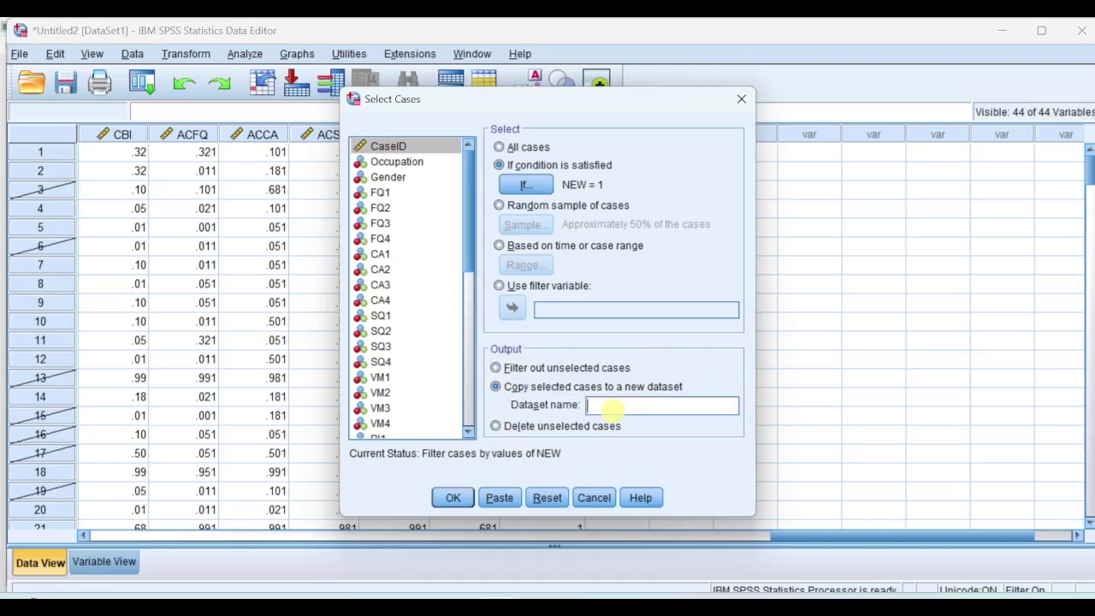
{"action": "left_click", "coordinate": [651, 402]}
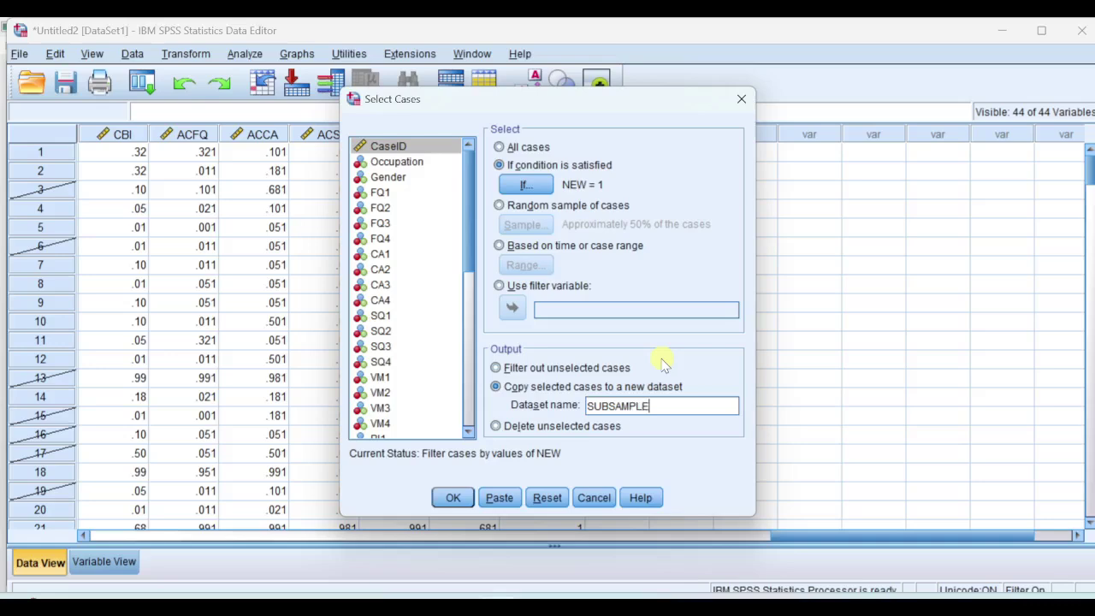
{"action": "left_click", "coordinate": [452, 497]}
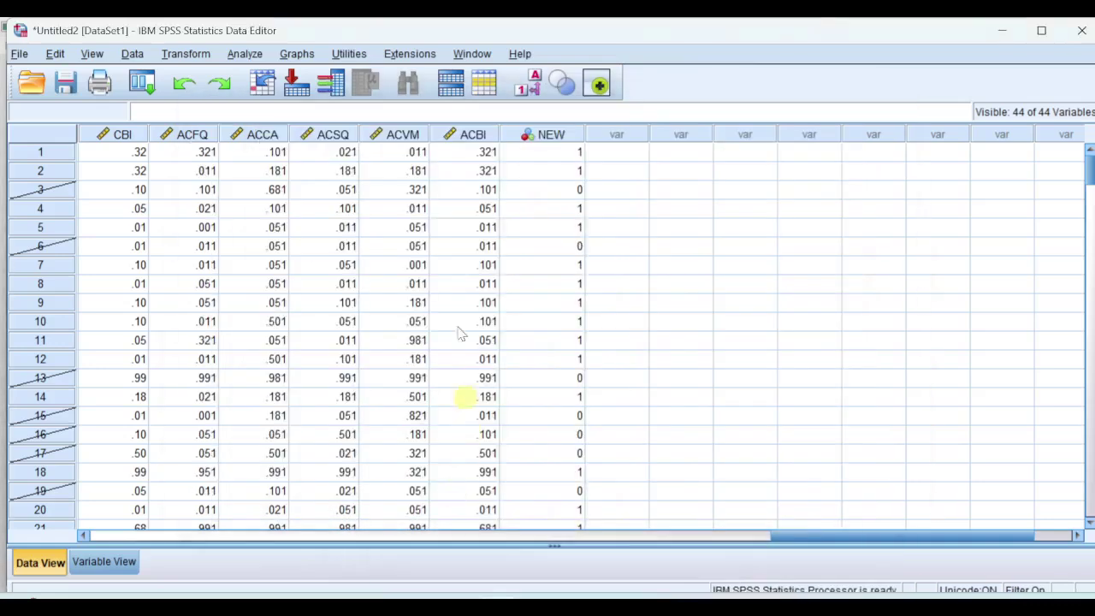
Change the case selection condition to NEW = 0
{"action": "left_click", "coordinate": [137, 55]}
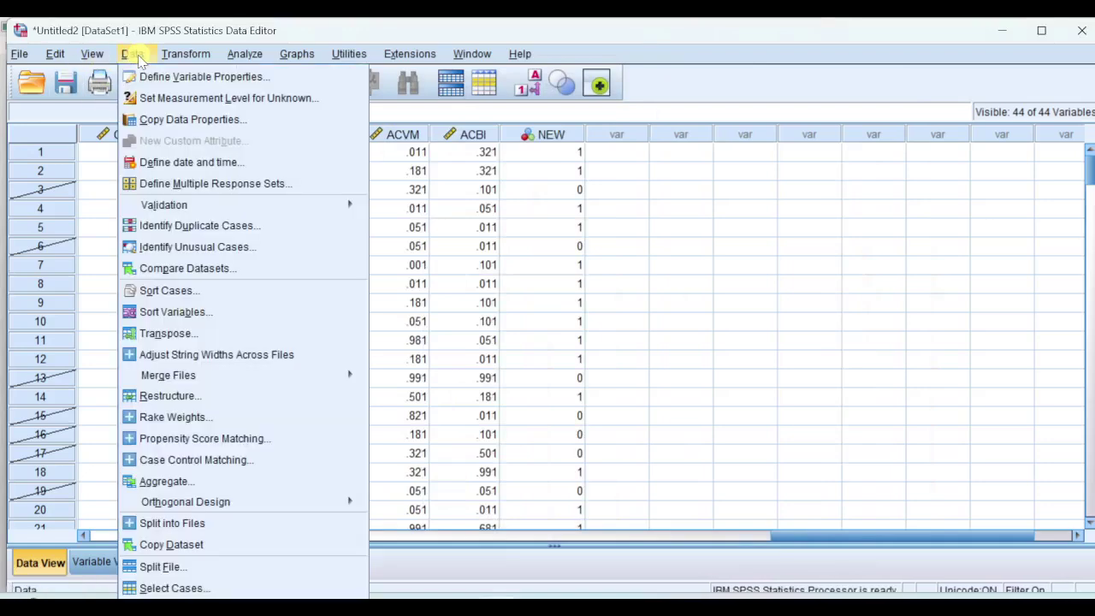
{"action": "left_click", "coordinate": [267, 588]}
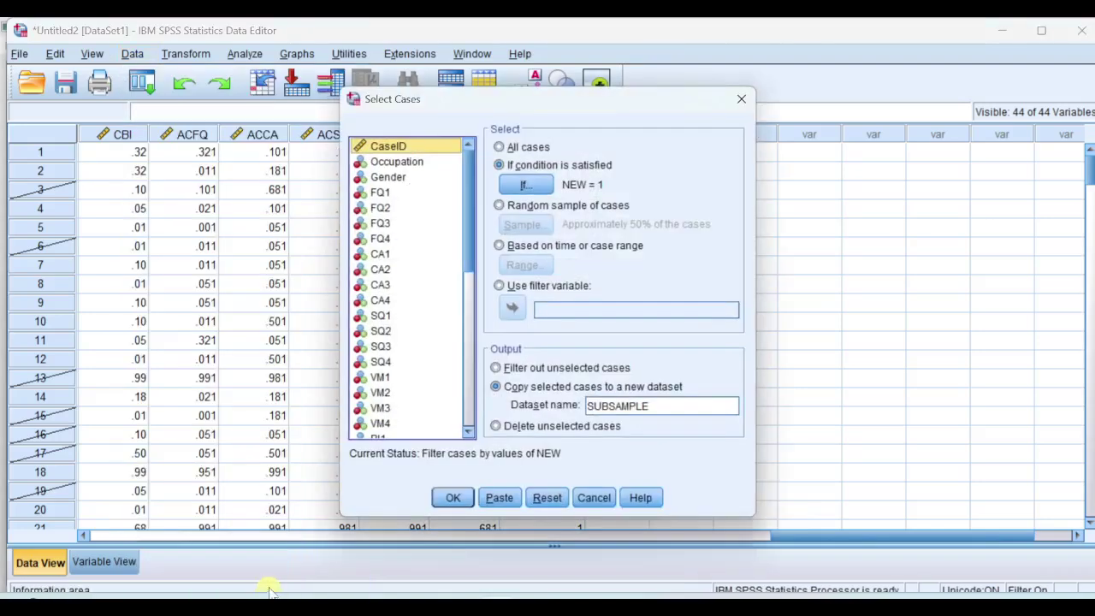
{"action": "left_click", "coordinate": [529, 185]}
{"action": "left_click", "coordinate": [475, 146]}
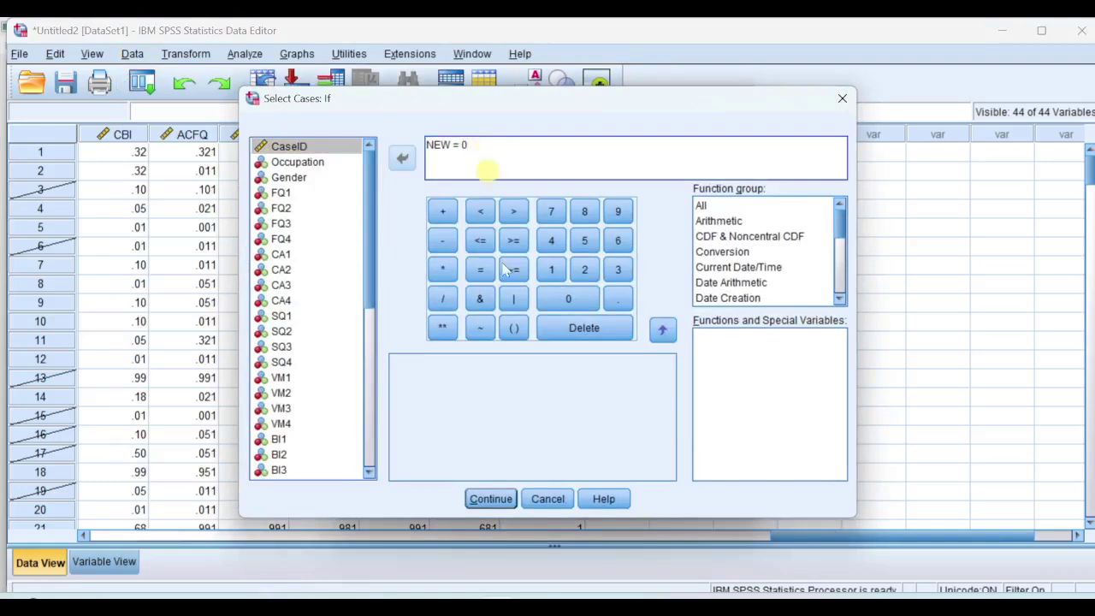
{"action": "left_click", "coordinate": [490, 499]}
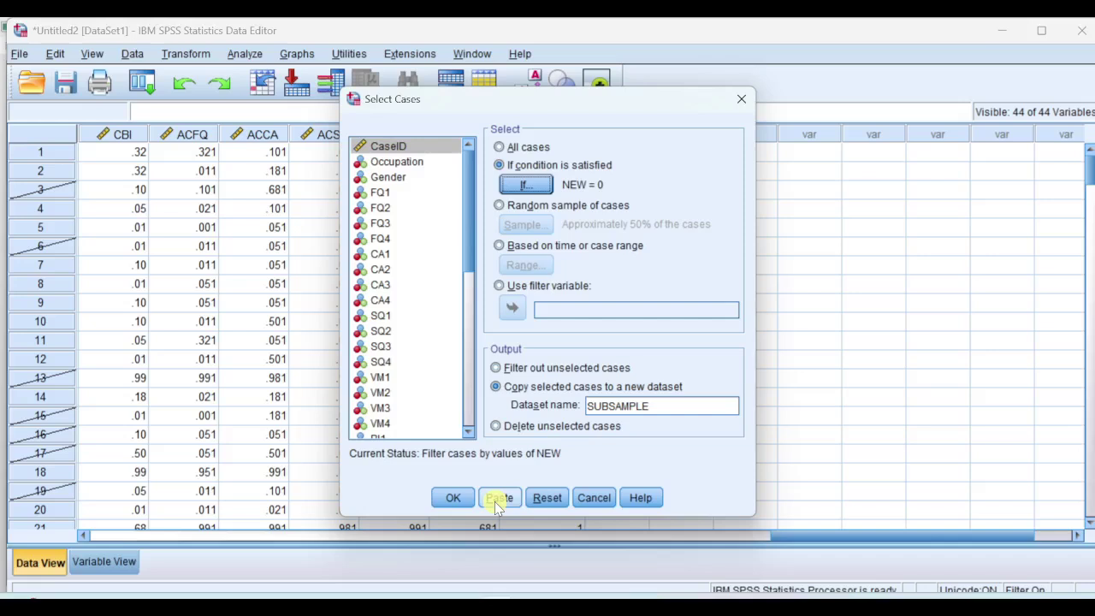
Copy the selected cases to a new dataset named HOLDOUT
{"action": "left_click_drag", "start_coordinate": [660, 406], "coordinate": [573, 404]}
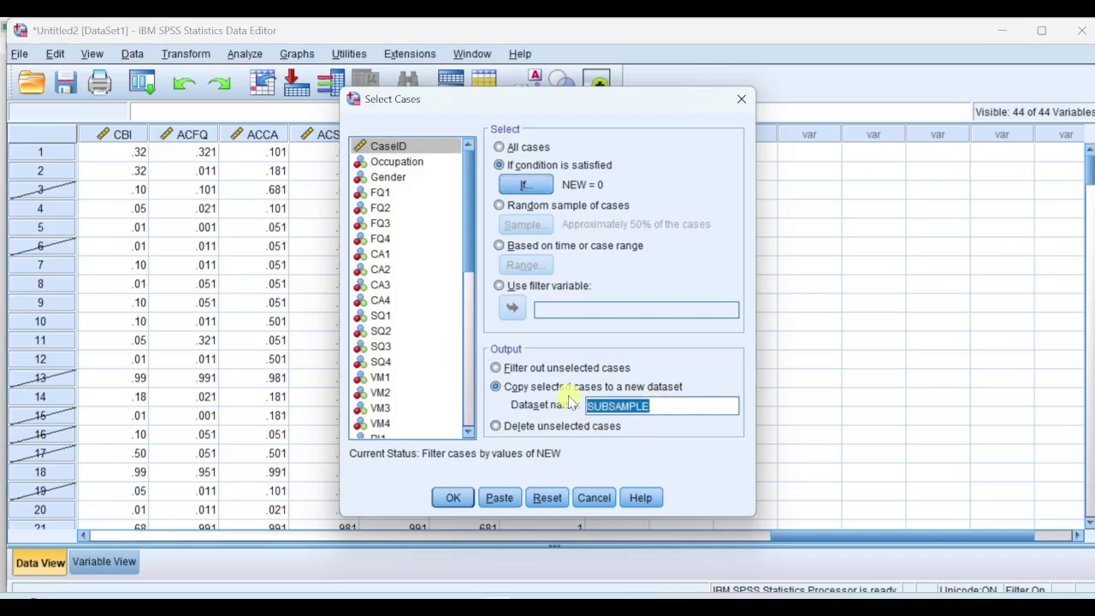
{"action": "type", "text": "HOLDOUT"}
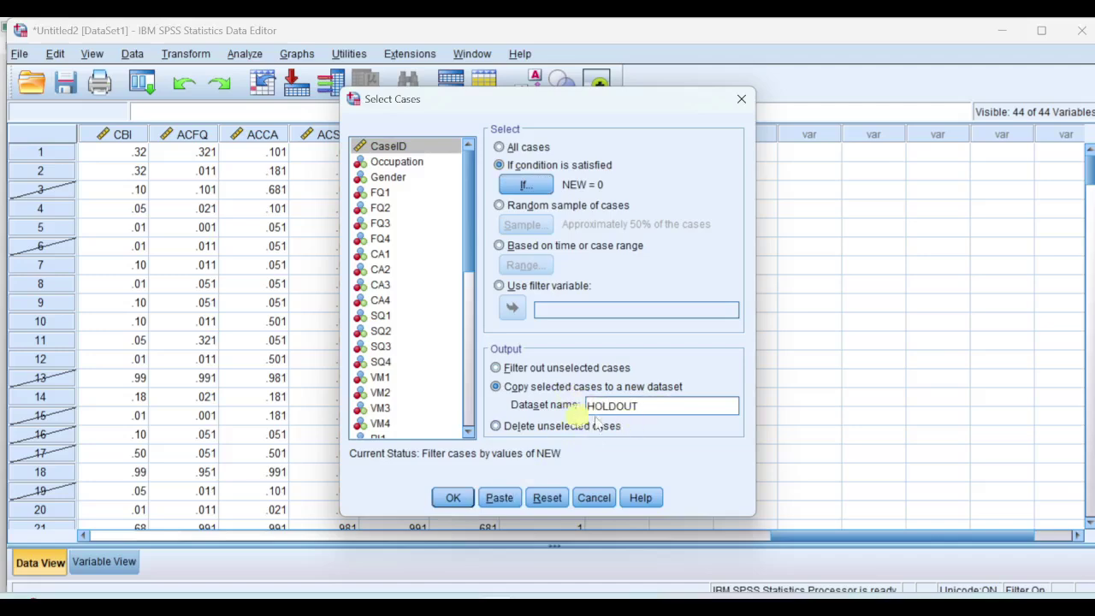
{"action": "left_click", "coordinate": [453, 498]}
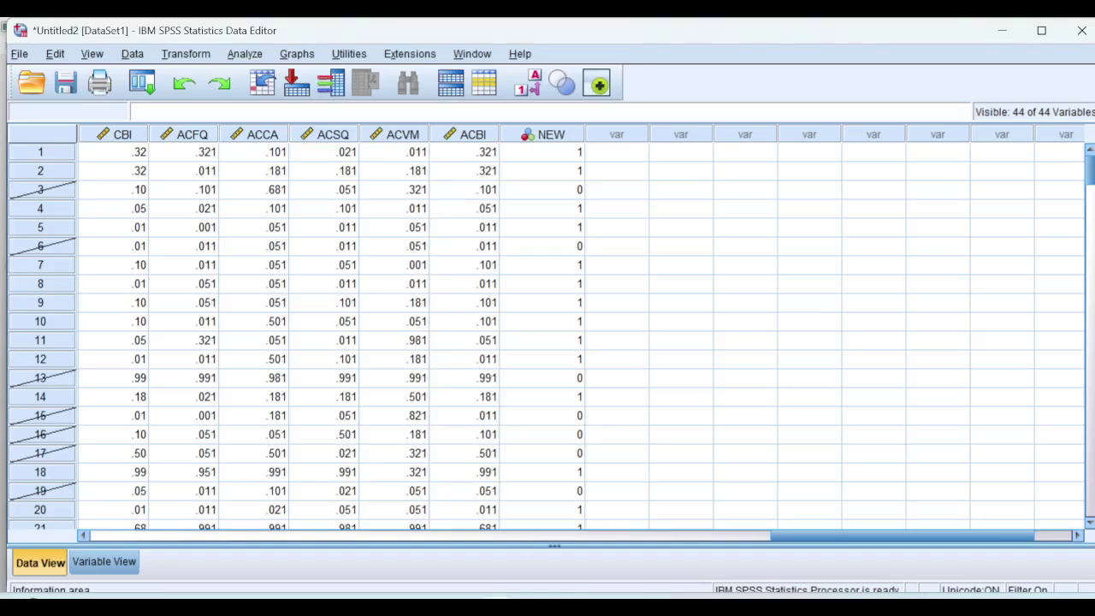
Check which cases were copied into the SUBSAMPLE and HOLDOUT datasets
{"action": "mouse_move", "coordinate": [500, 612]}
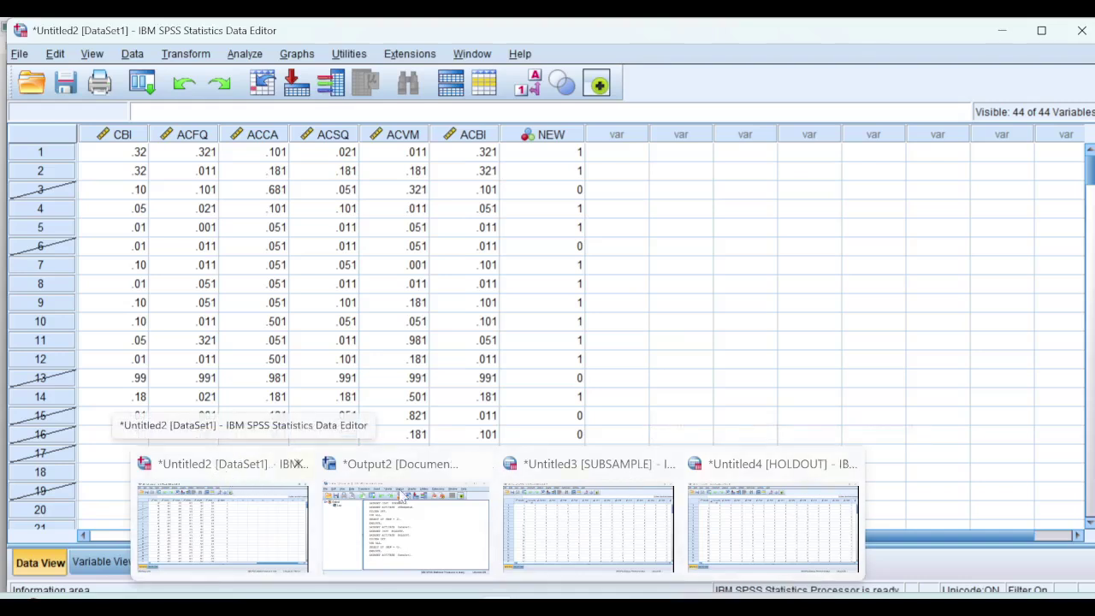
{"action": "left_click", "coordinate": [602, 487]}
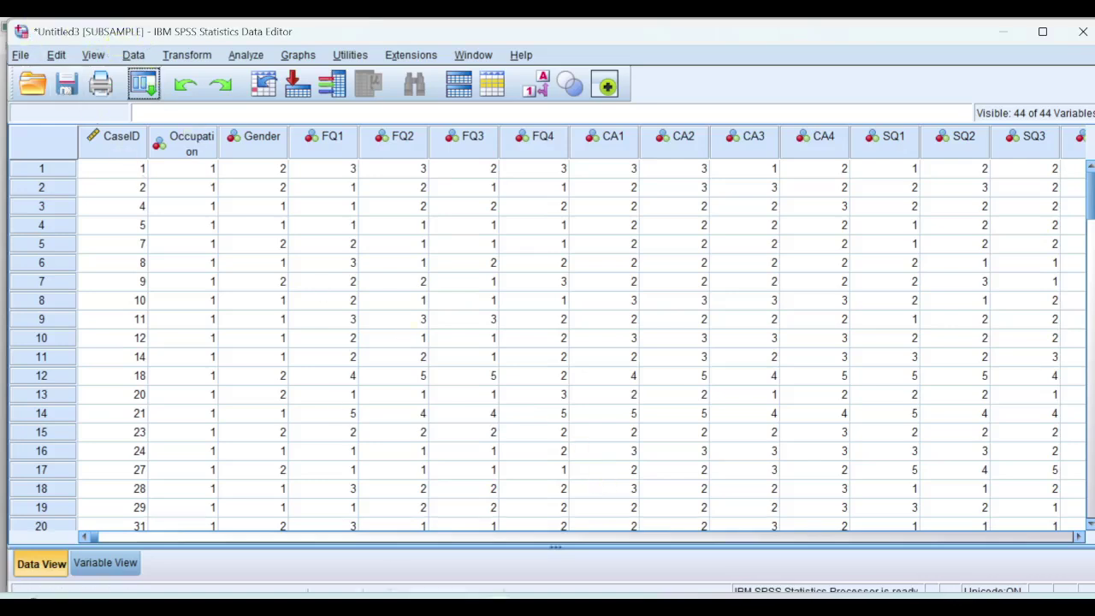
{"action": "left_click", "coordinate": [769, 532]}
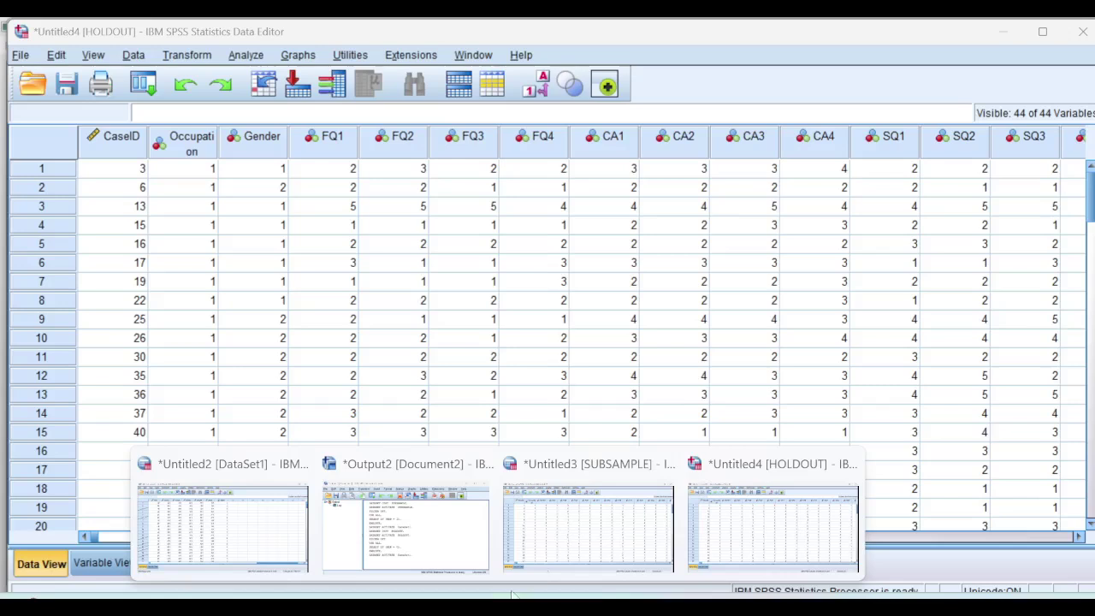
Save the SUBSAMPLE dataset to the Desktop as a comma delimited file named SUBSAMPLE, replacing the existing file
{"action": "left_click", "coordinate": [560, 535]}
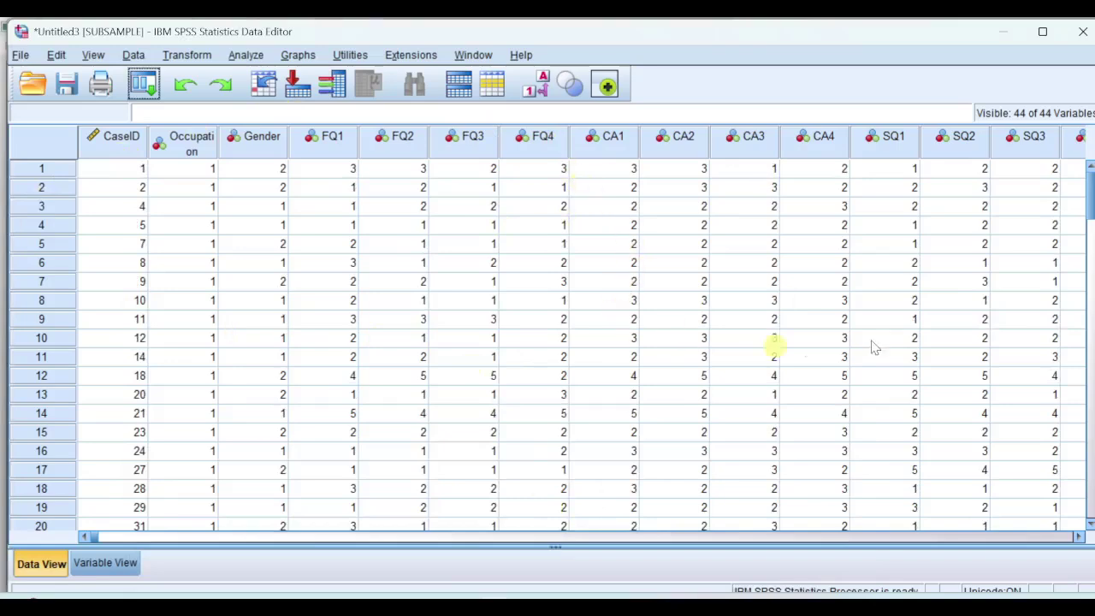
{"action": "mouse_move", "coordinate": [1091, 196]}
{"action": "left_mouse_down"}
{"action": "mouse_move", "coordinate": [1090, 224]}
{"action": "mouse_move", "coordinate": [1091, 194]}
{"action": "left_mouse_up"}
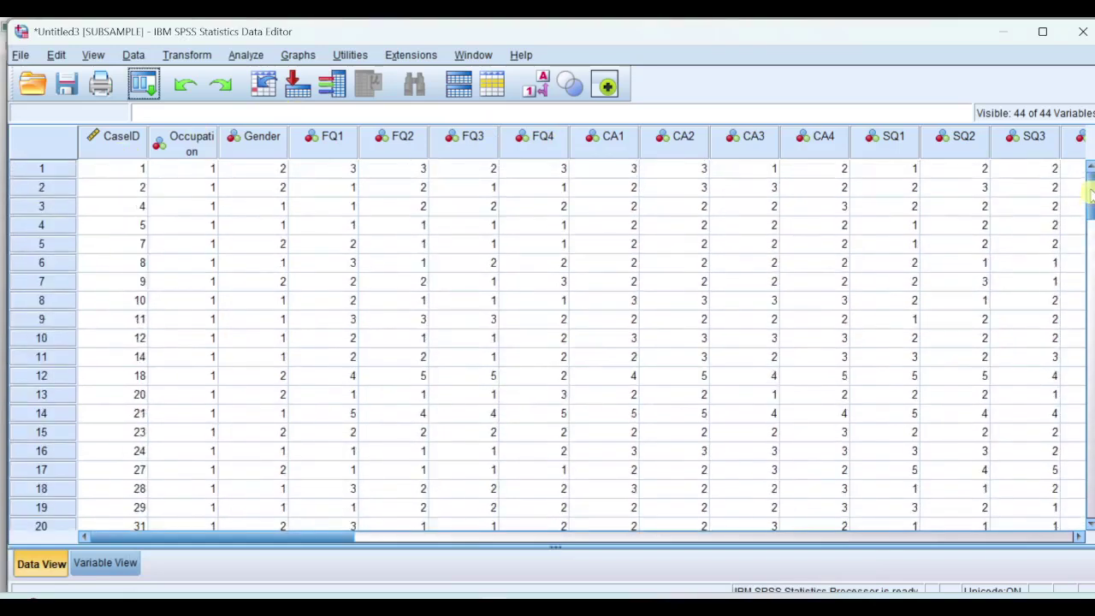
{"action": "left_click_drag", "start_coordinate": [319, 536], "coordinate": [860, 529]}
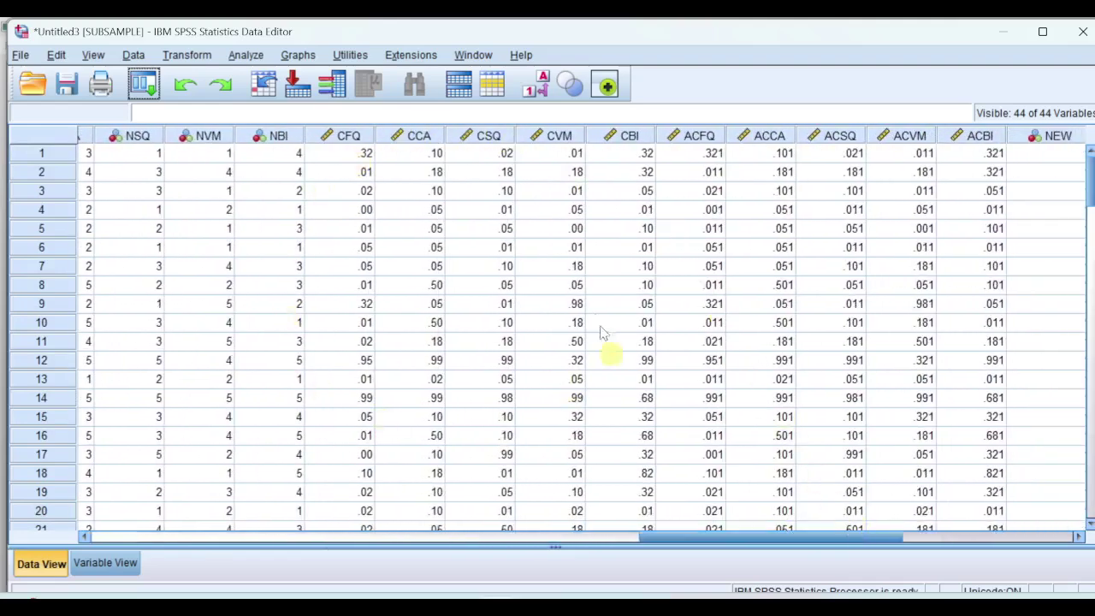
{"action": "left_click", "coordinate": [20, 55]}
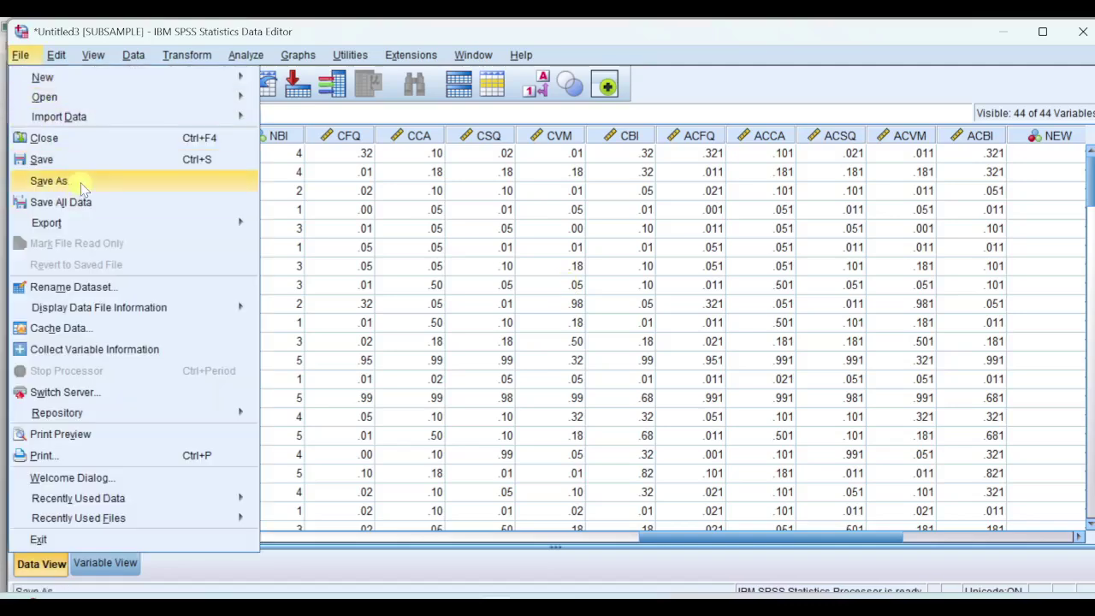
{"action": "left_click", "coordinate": [252, 182]}
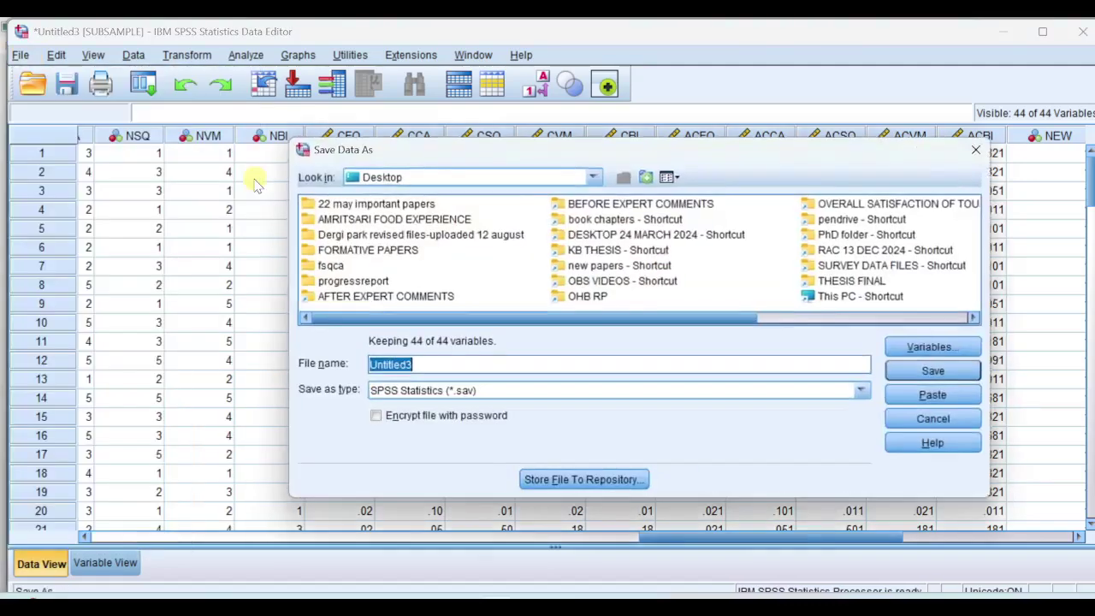
{"action": "left_click", "coordinate": [861, 391]}
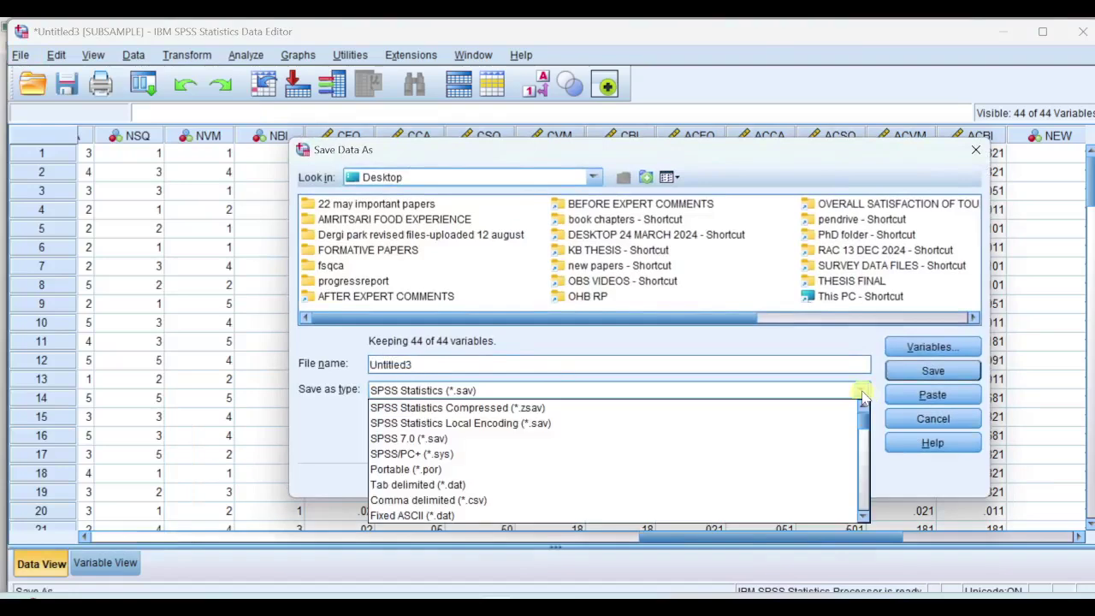
{"action": "left_click", "coordinate": [485, 503]}
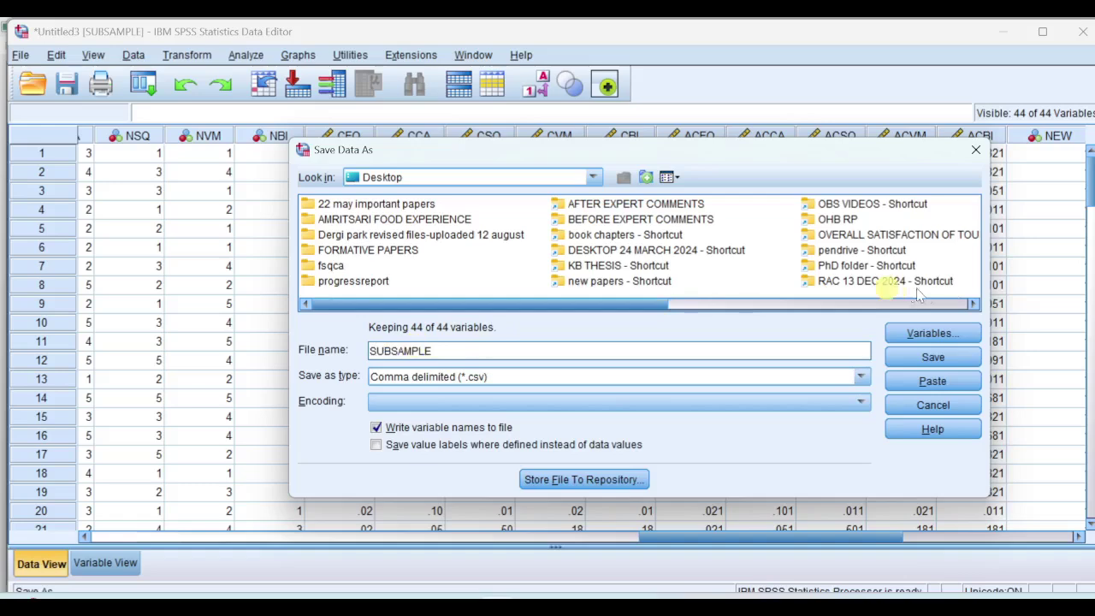
{"action": "left_click", "coordinate": [928, 359]}
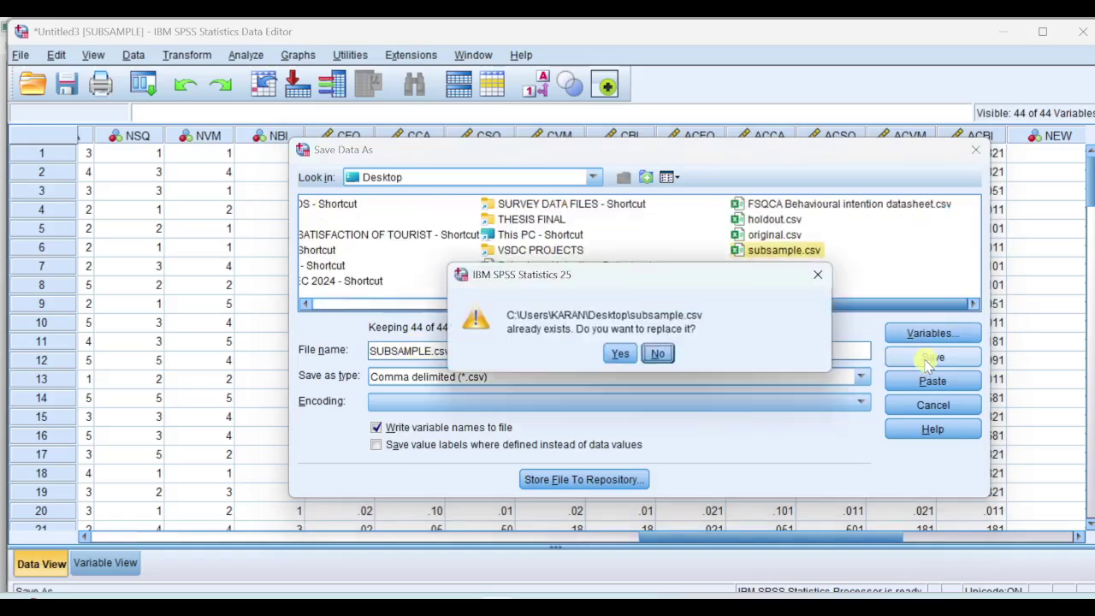
{"action": "left_click", "coordinate": [622, 354]}
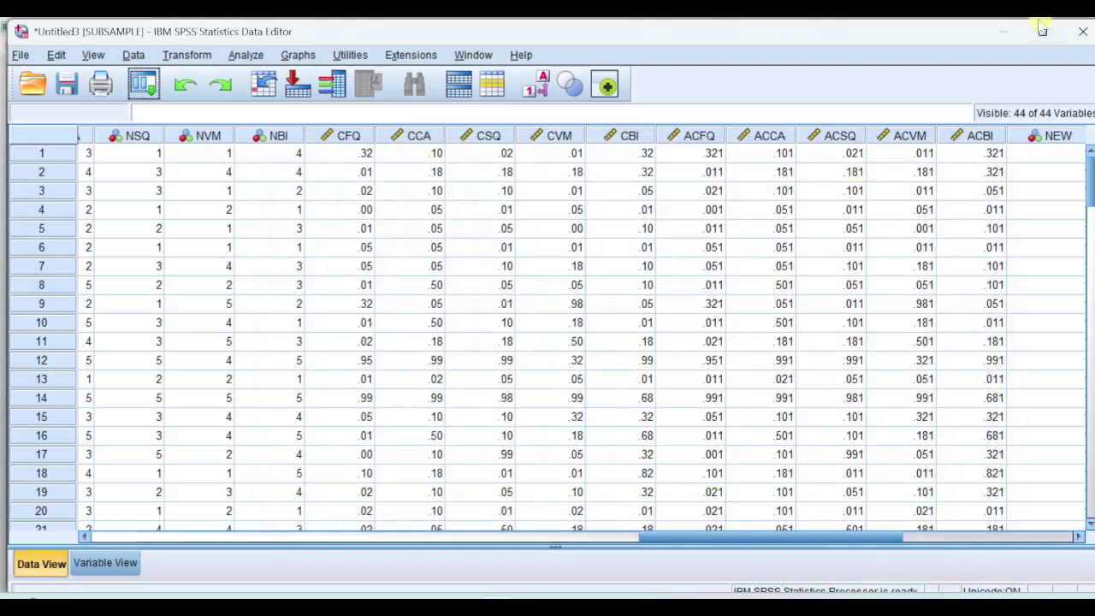
Switch to fsQCA and open the subsample.csv data file from the Desktop
{"action": "left_click", "coordinate": [999, 32]}
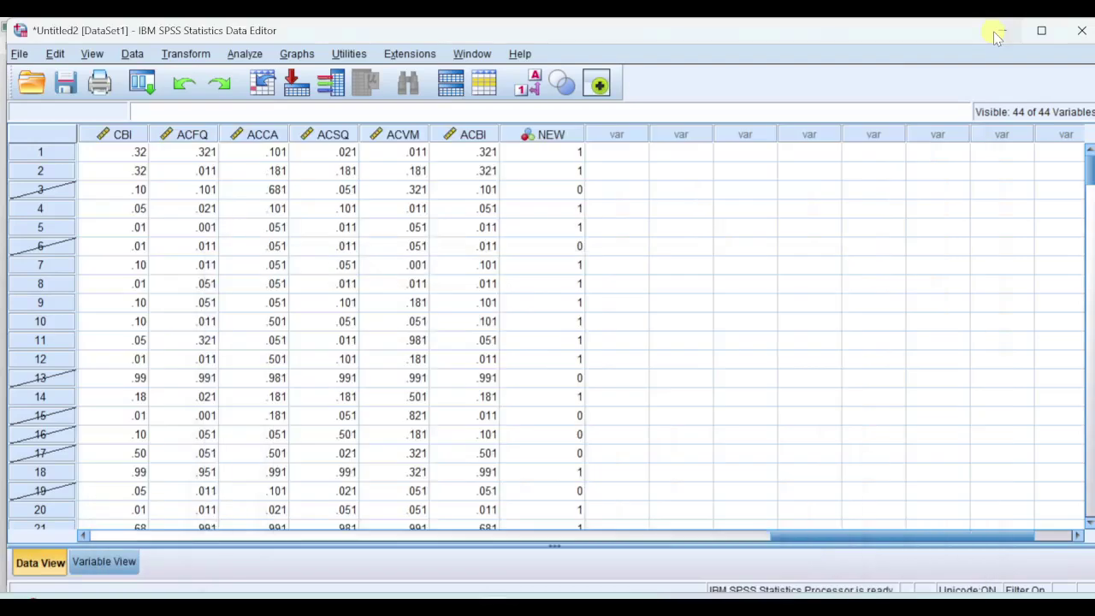
{"action": "left_click", "coordinate": [1000, 32]}
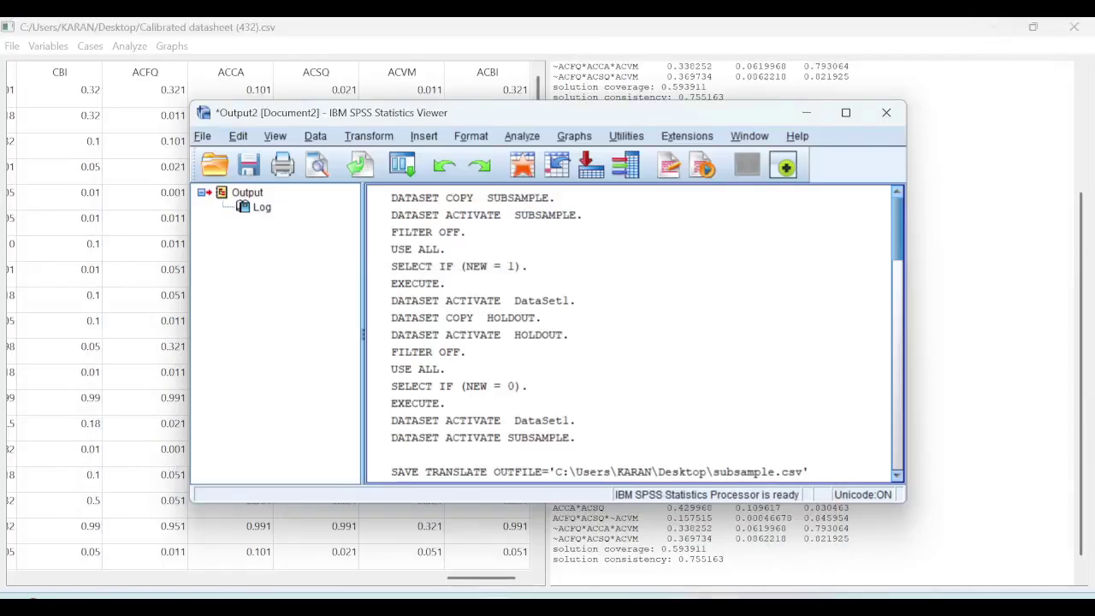
{"action": "left_click", "coordinate": [806, 113]}
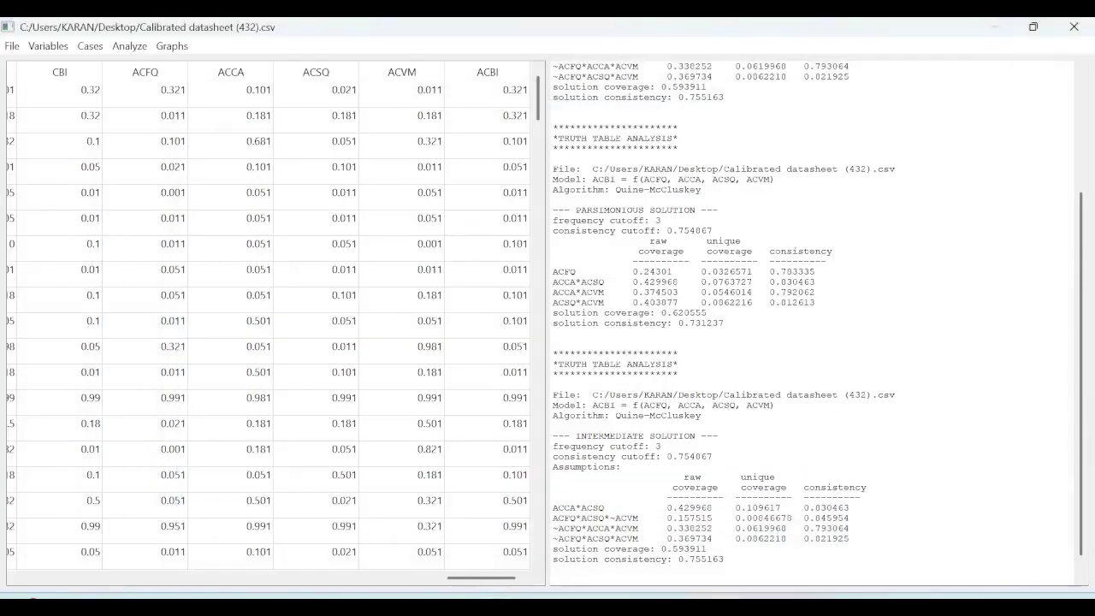
{"action": "left_click", "coordinate": [11, 46]}
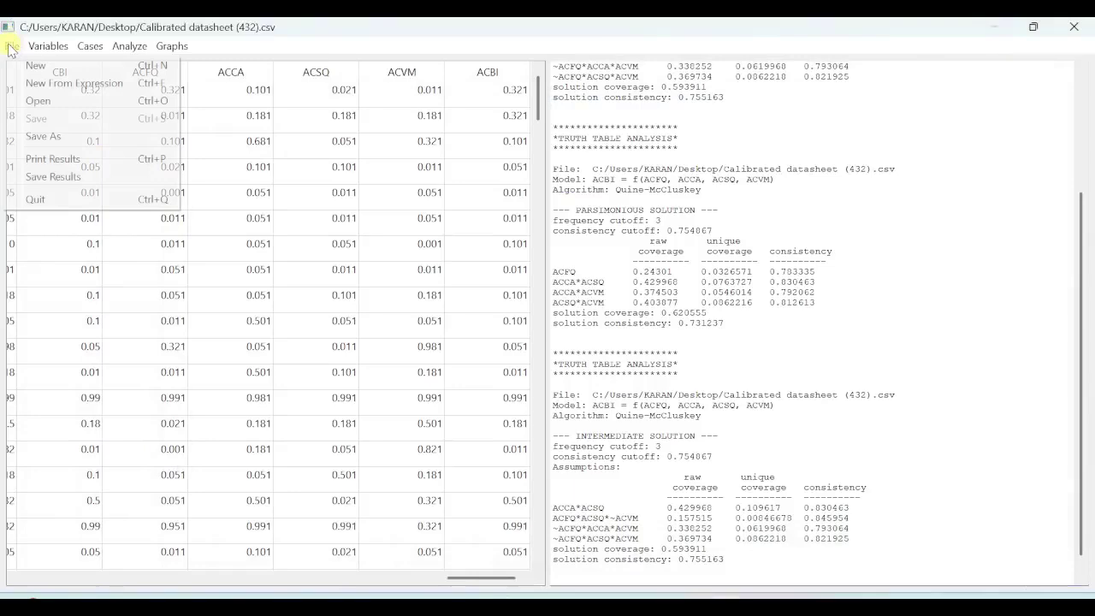
{"action": "left_click", "coordinate": [38, 101]}
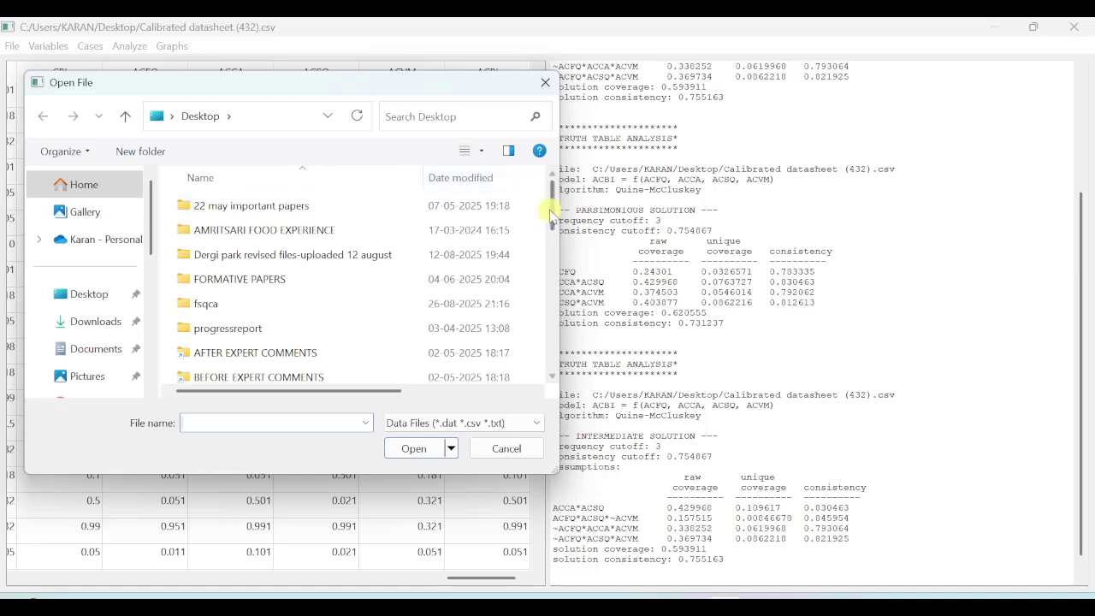
{"action": "left_click_drag", "start_coordinate": [552, 210], "coordinate": [553, 295]}
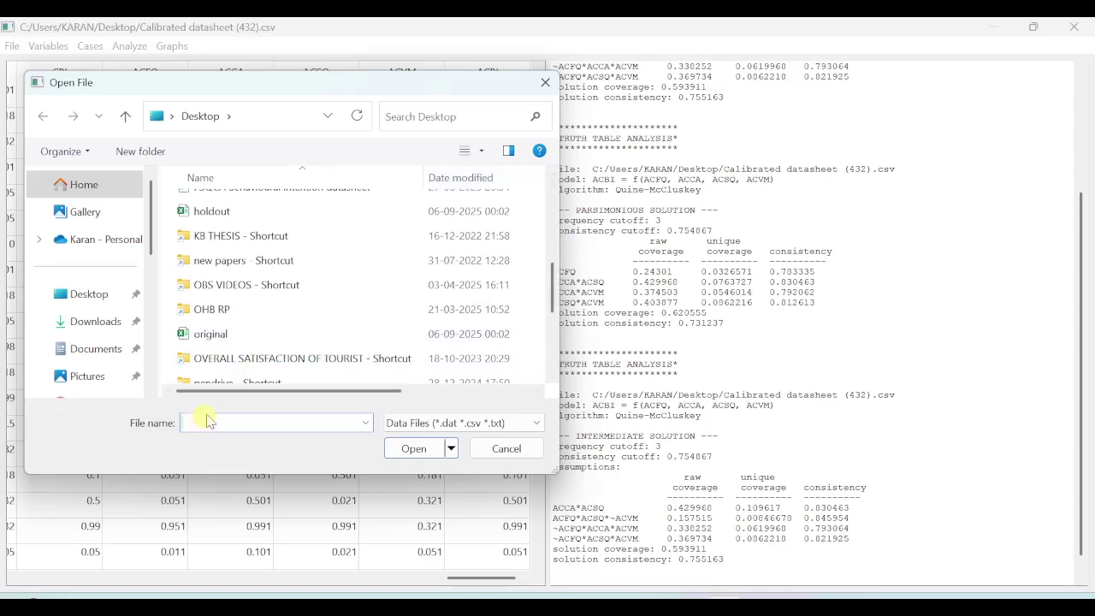
{"action": "type", "text": "SUBSA"}
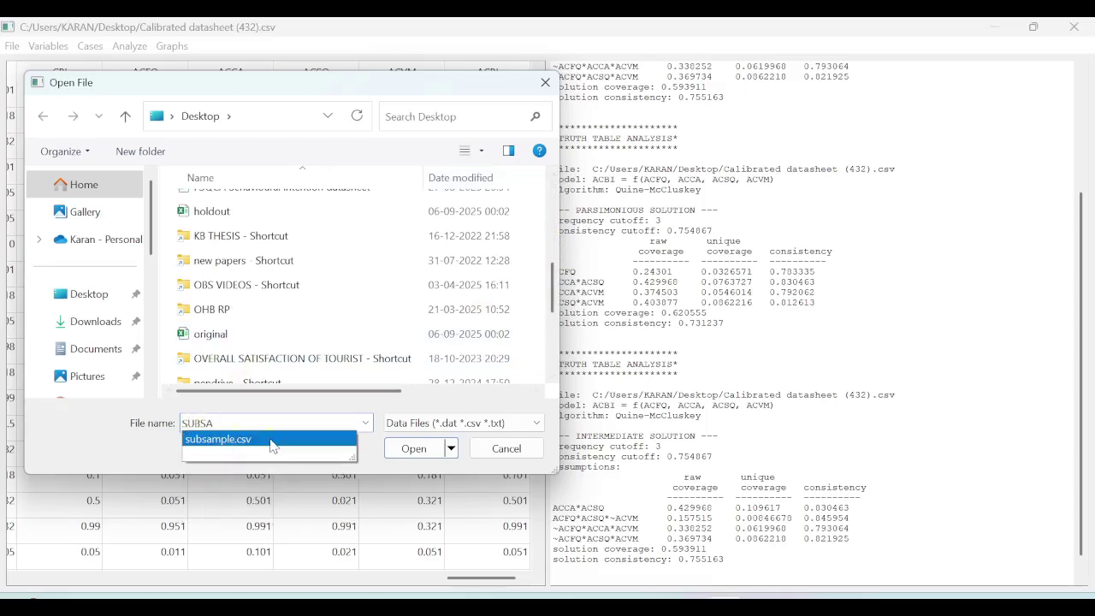
{"action": "left_click", "coordinate": [414, 448]}
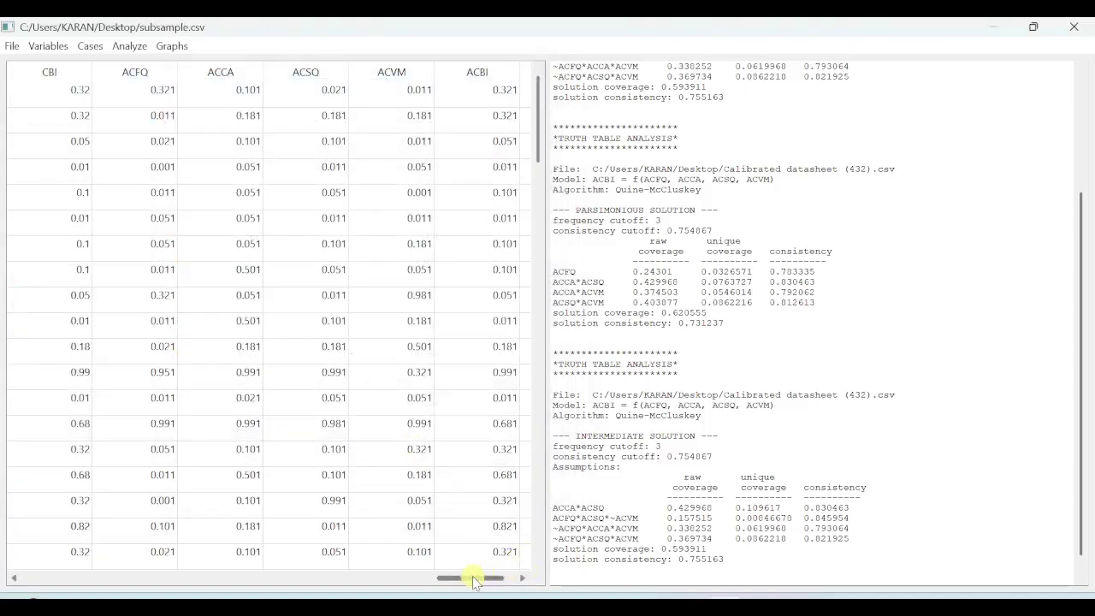
{"action": "left_click_drag", "start_coordinate": [439, 578], "coordinate": [501, 570]}
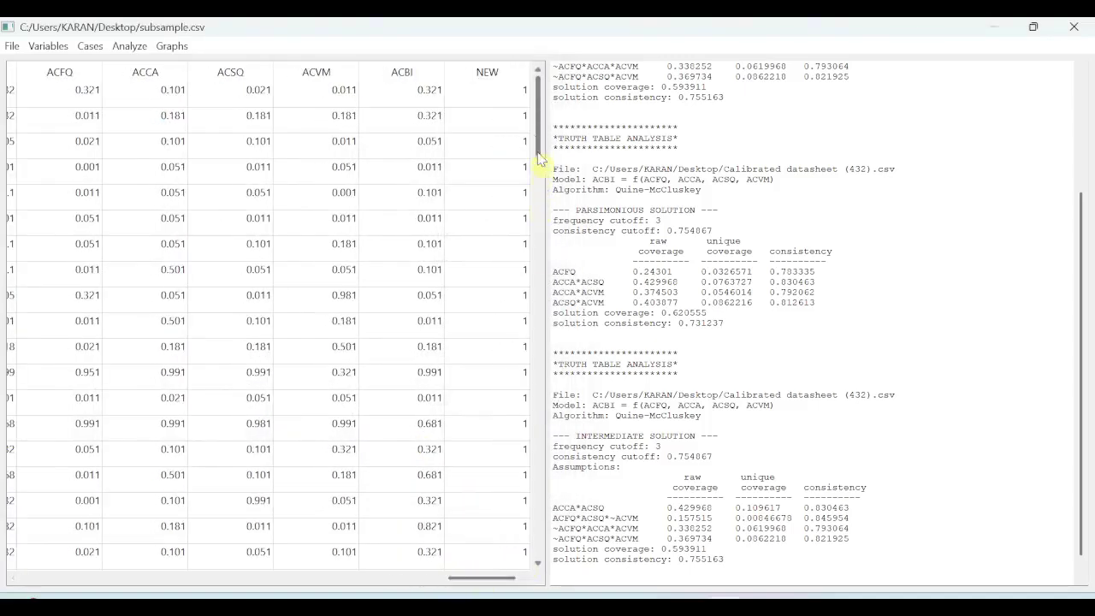
Start a Truth Table Algorithm analysis with ACBI set as the outcome
{"action": "left_click", "coordinate": [128, 46]}
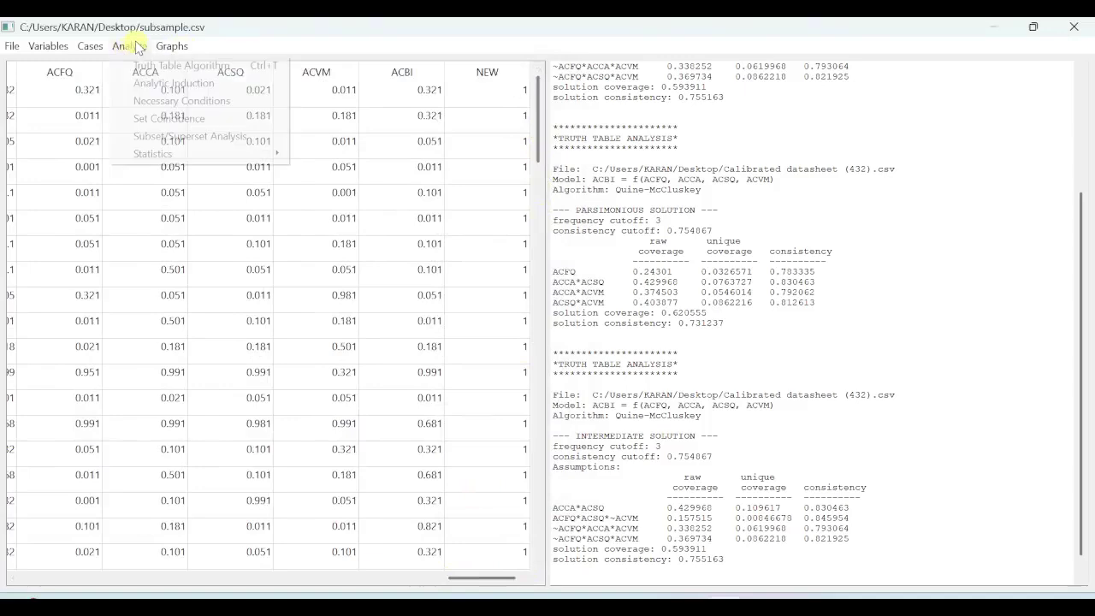
{"action": "mouse_move", "coordinate": [171, 45]}
{"action": "mouse_move", "coordinate": [133, 45]}
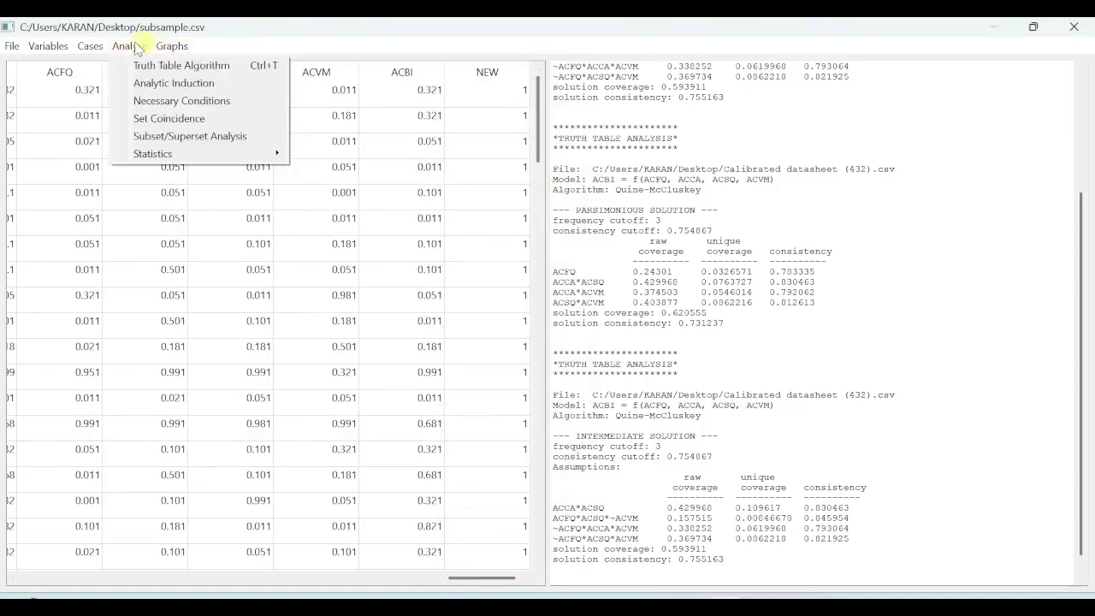
{"action": "left_click", "coordinate": [176, 66]}
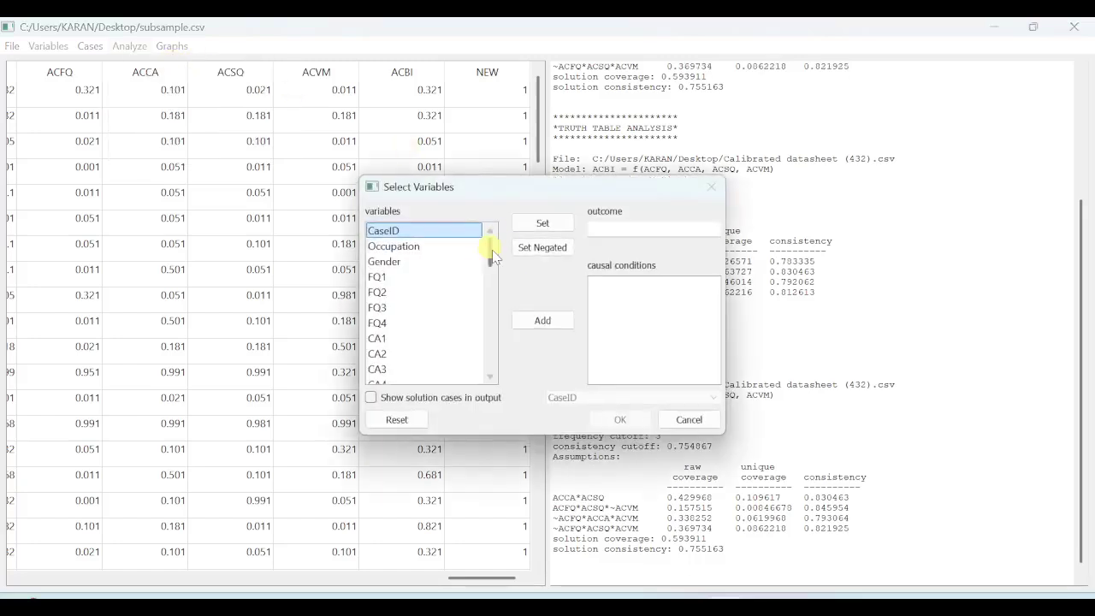
{"action": "left_click_drag", "start_coordinate": [489, 249], "coordinate": [503, 389]}
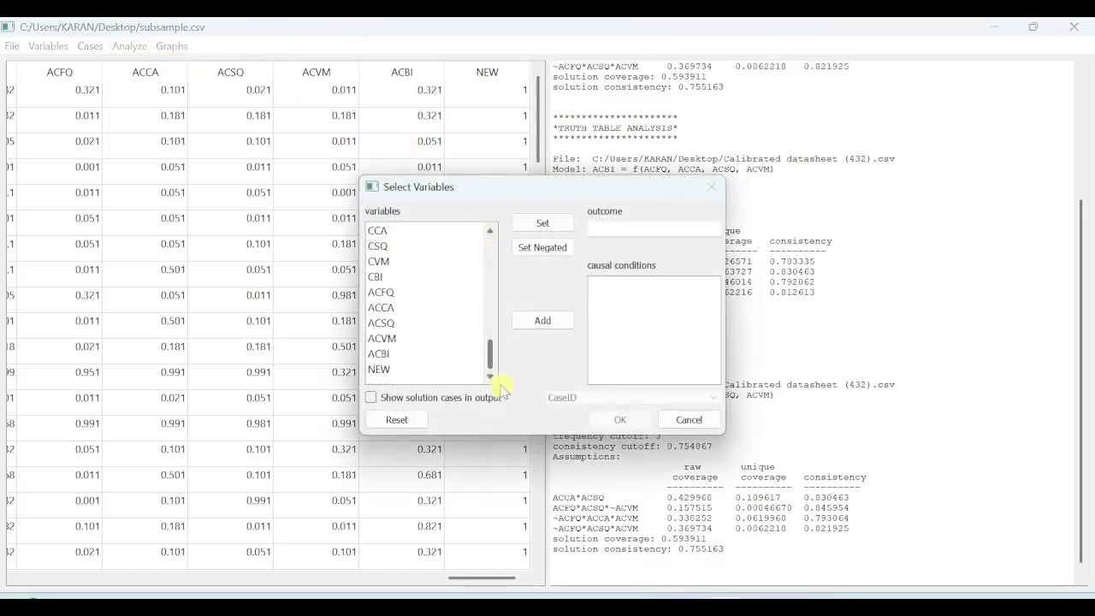
{"action": "left_click", "coordinate": [379, 353]}
{"action": "left_click", "coordinate": [542, 224]}
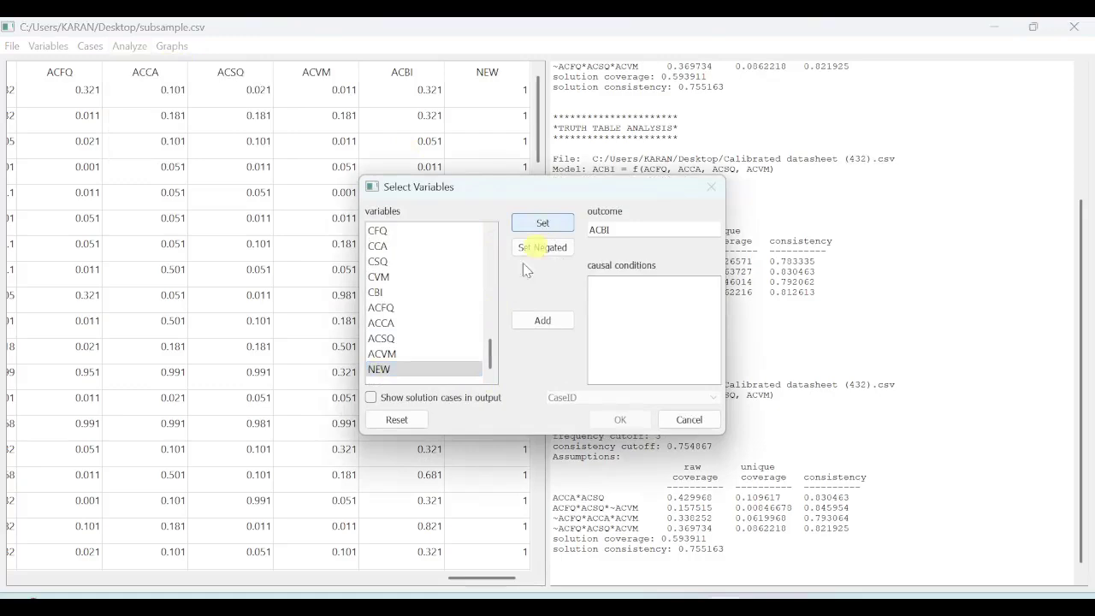
Add ACFQ, ACCA, ACSQ and ACVM as causal conditions and generate the truth table
{"action": "left_click", "coordinate": [402, 308]}
{"action": "left_click", "coordinate": [547, 321]}
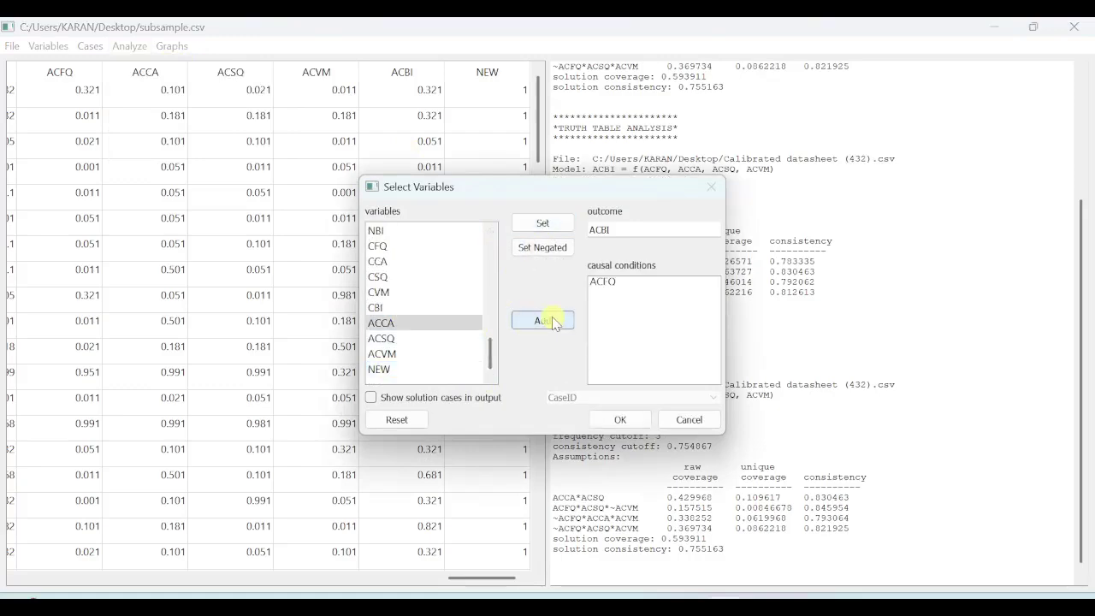
{"action": "left_click", "coordinate": [553, 323]}
{"action": "left_click", "coordinate": [553, 324]}
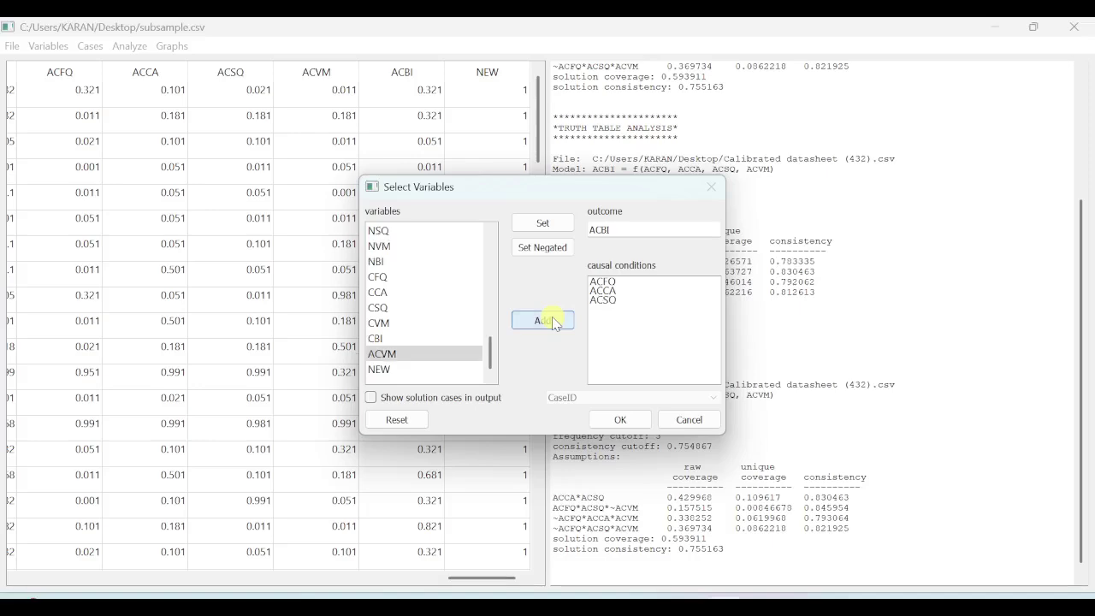
{"action": "left_click", "coordinate": [553, 324]}
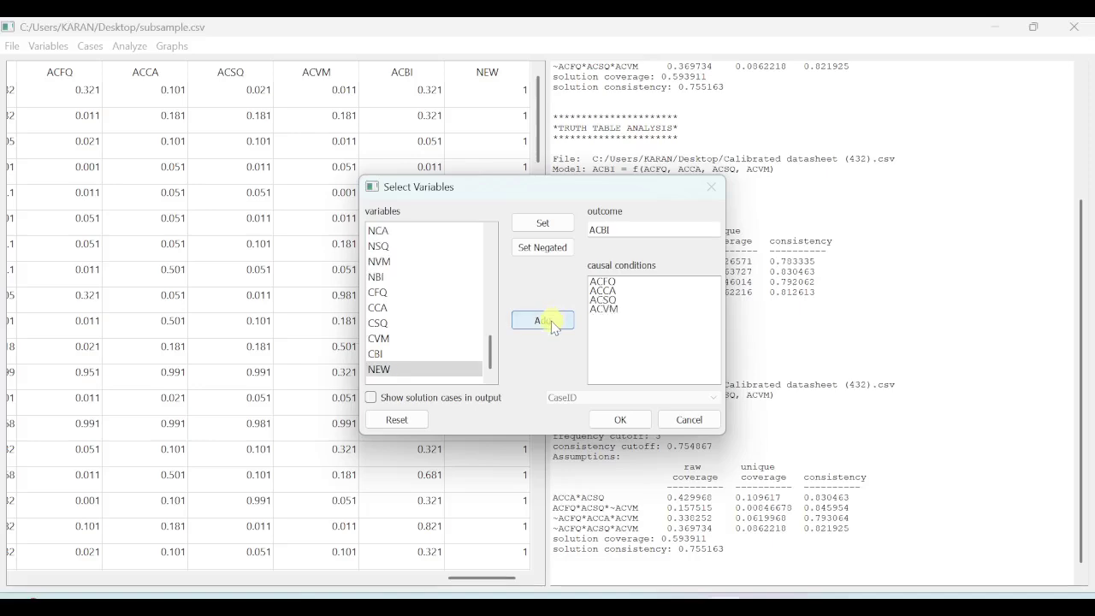
{"action": "left_click", "coordinate": [622, 419]}
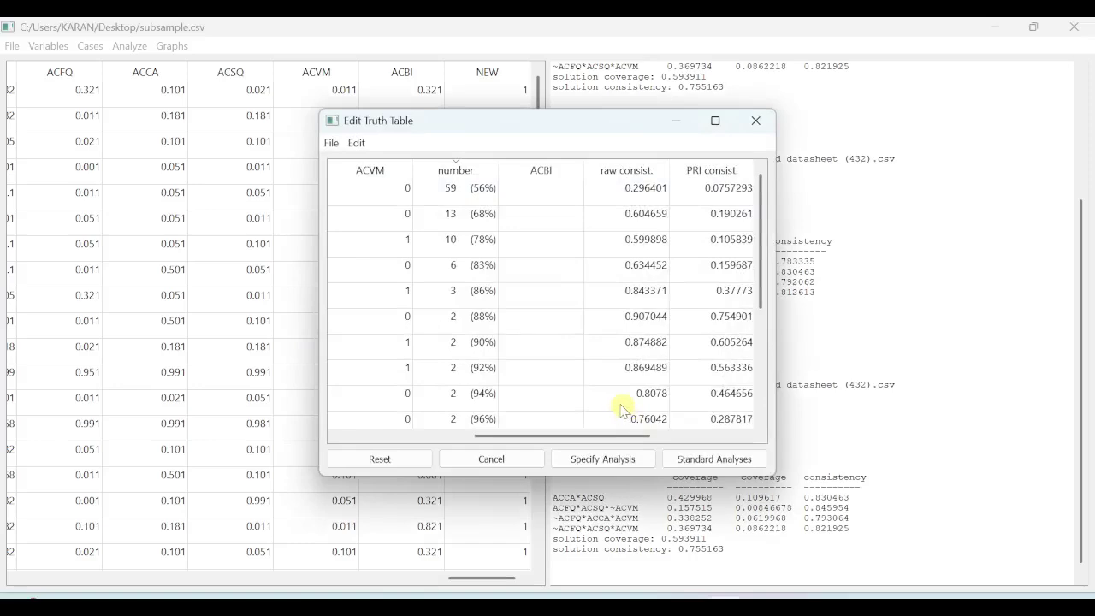
Delete truth table rows with a number below 2 and code ACBI as 1 for consistency of at least .75
{"action": "left_click", "coordinate": [362, 143]}
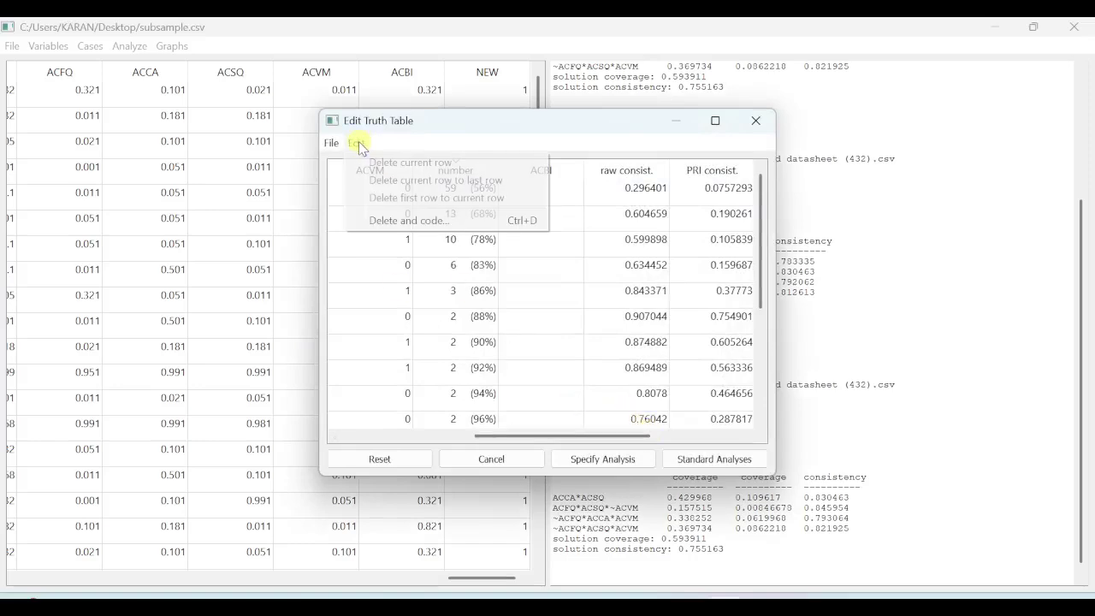
{"action": "left_click", "coordinate": [411, 216]}
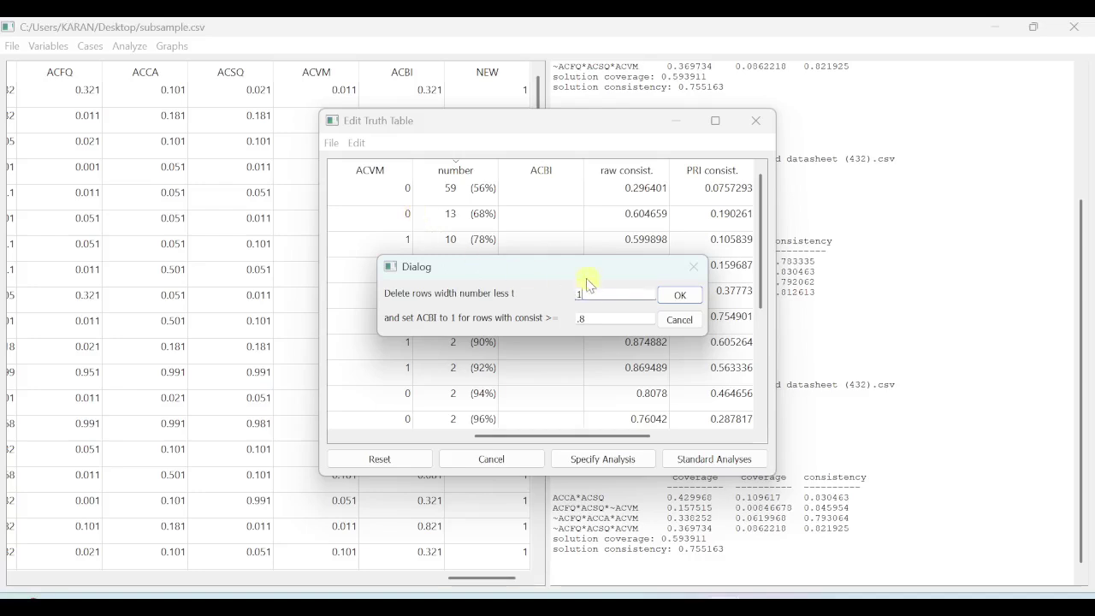
{"action": "left_click", "coordinate": [603, 294]}
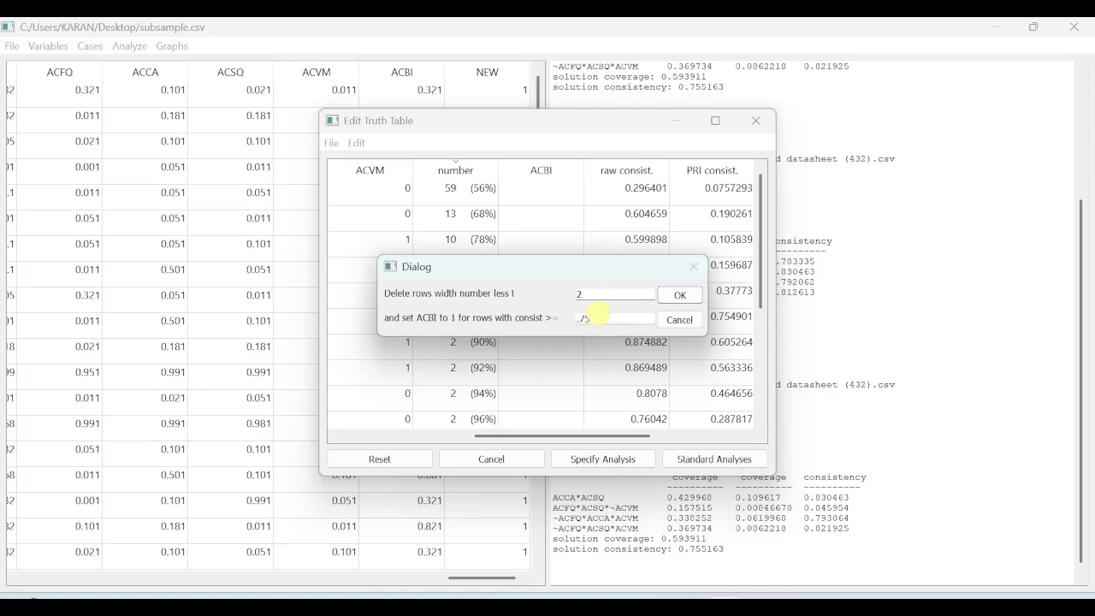
{"action": "left_click", "coordinate": [681, 295]}
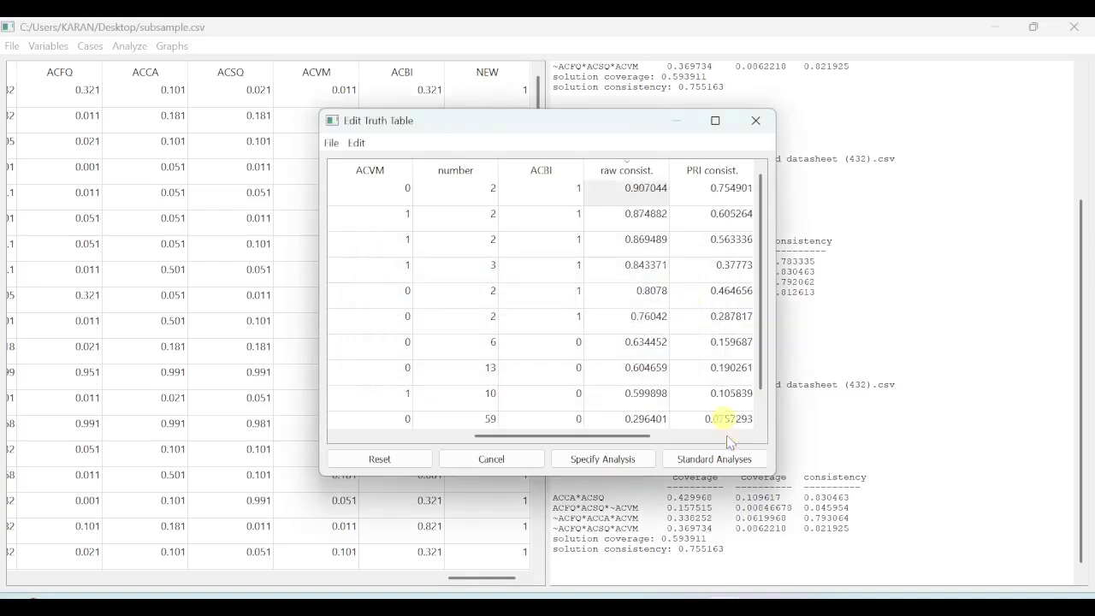
Run the Standard Analyses with all four causal conditions set to Present or Absent, and close the truth table
{"action": "left_click", "coordinate": [712, 460]}
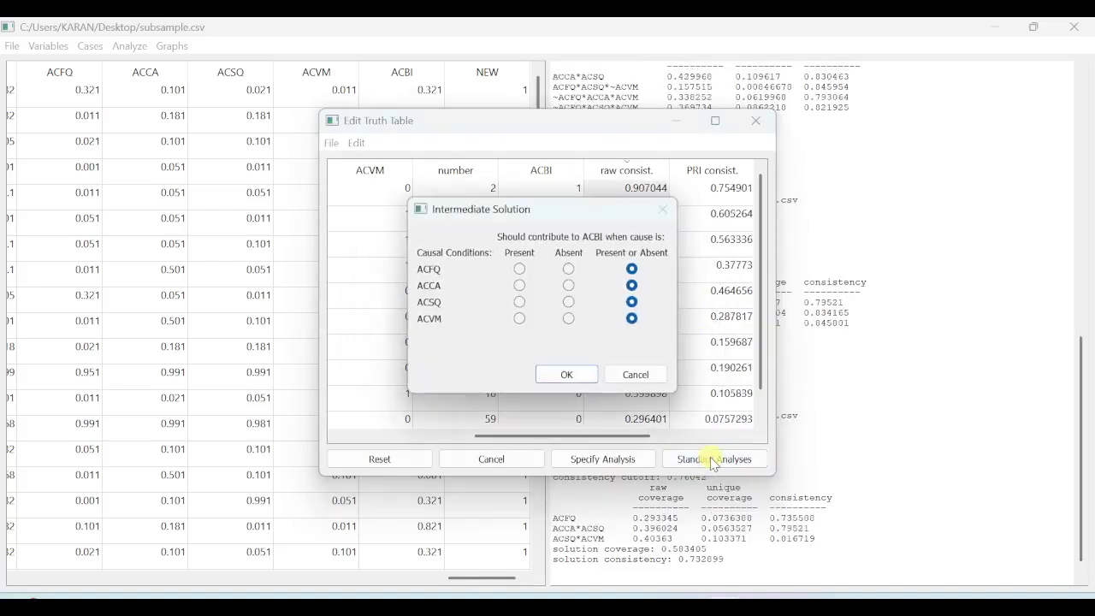
{"action": "left_click", "coordinate": [567, 374]}
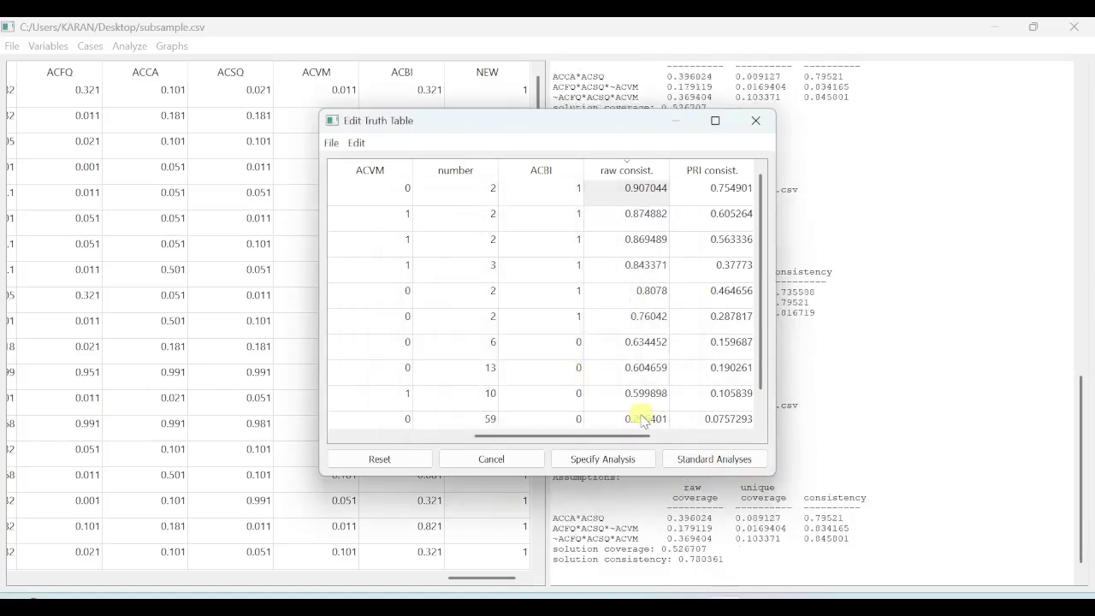
{"action": "left_click", "coordinate": [770, 127]}
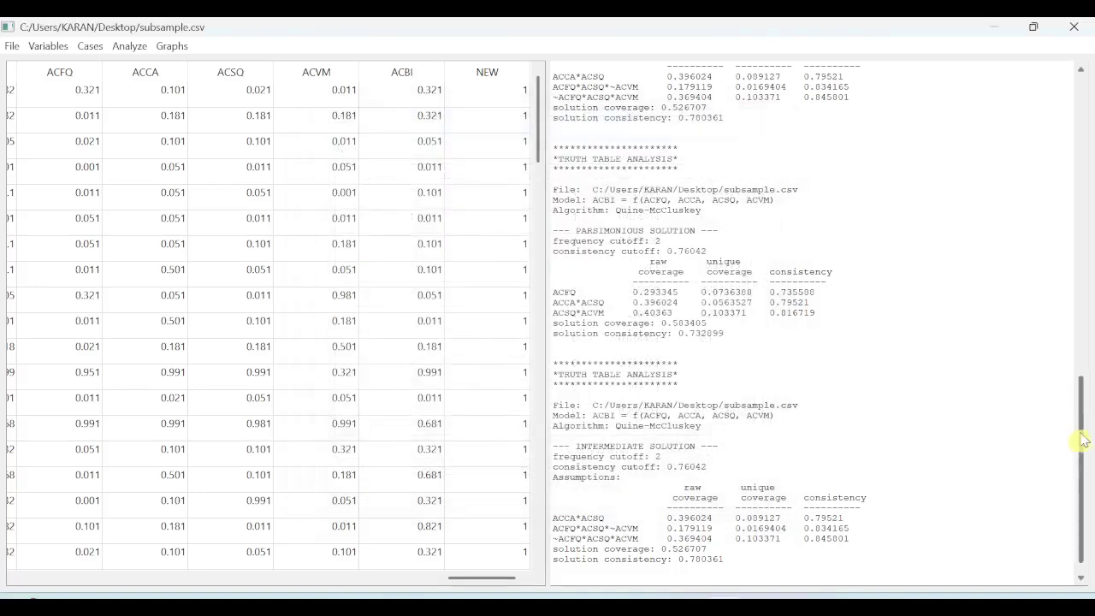
Review the subsample's intermediate solution, and switch to the Excel truth table sheet to compare it with the original solution
{"action": "left_click_drag", "start_coordinate": [1080, 440], "coordinate": [1081, 448]}
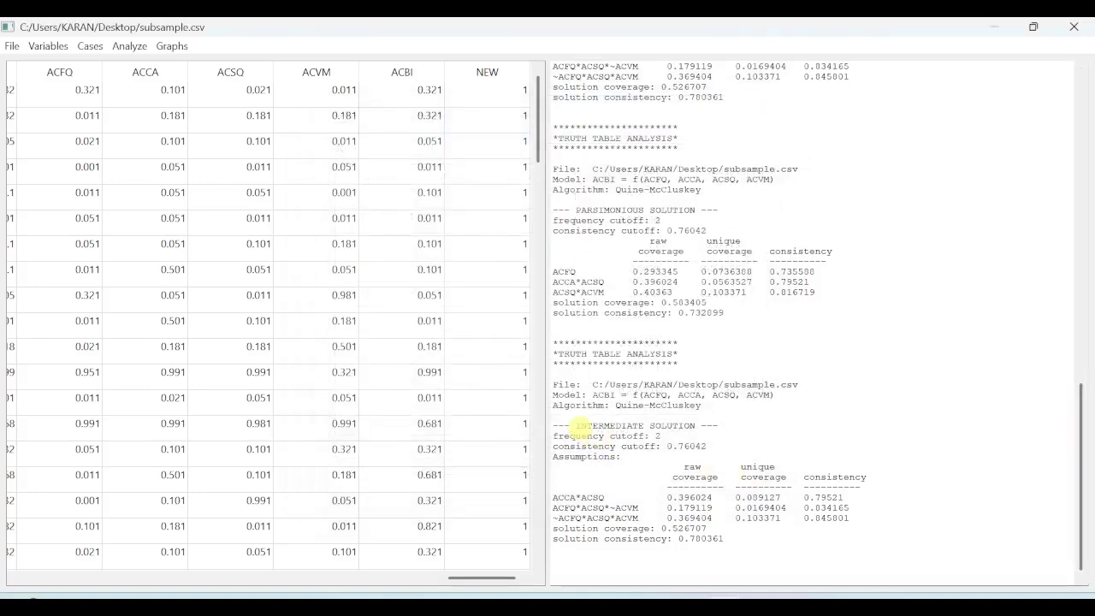
{"action": "left_click_drag", "start_coordinate": [576, 424], "coordinate": [774, 543]}
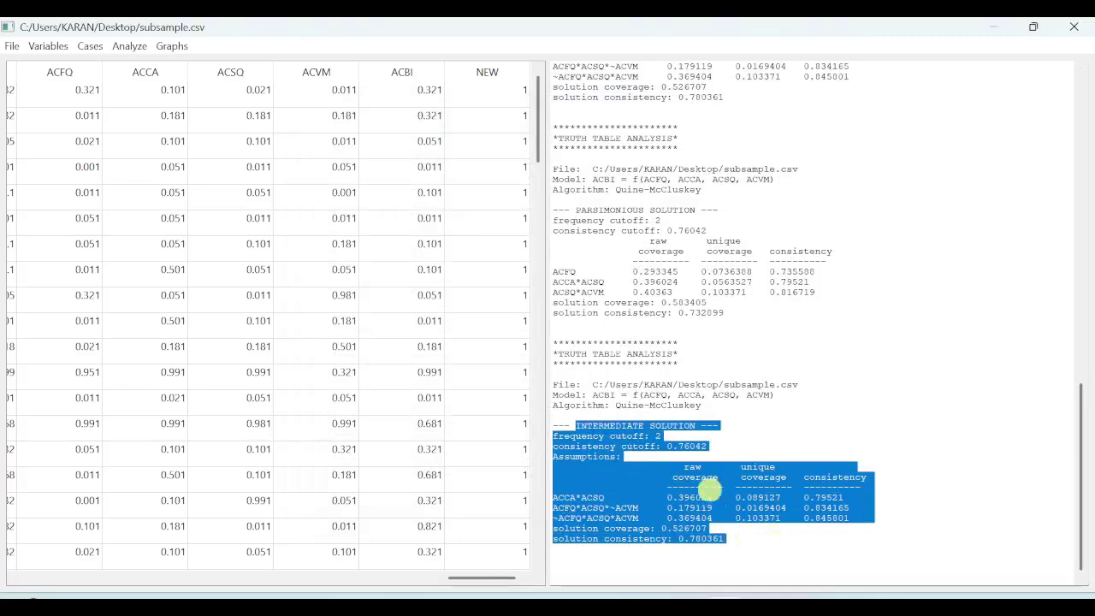
{"action": "left_click", "coordinate": [830, 521]}
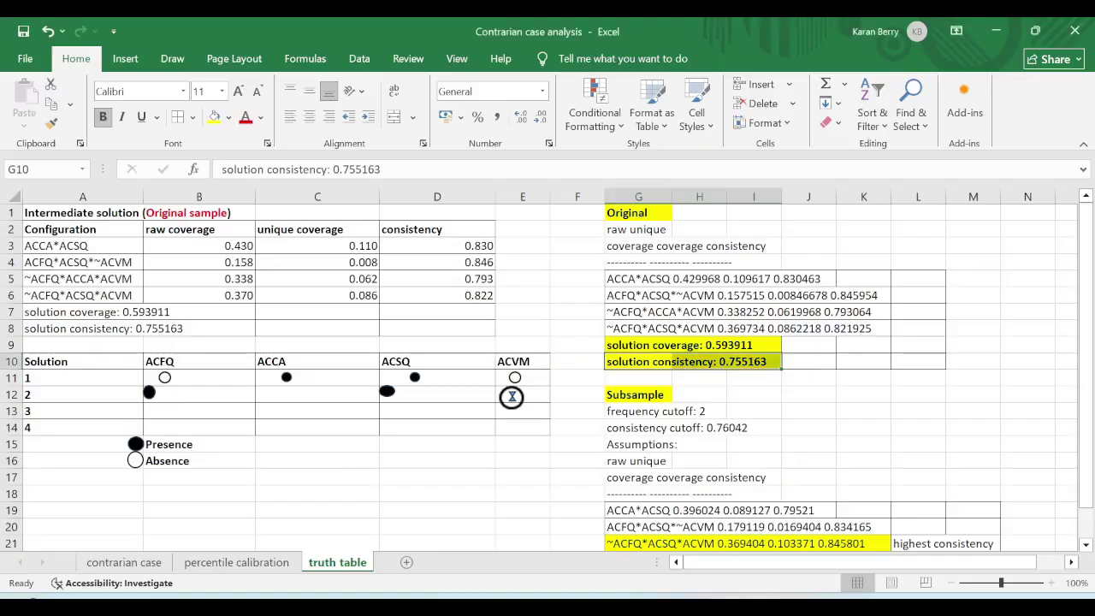
{"action": "left_click_drag", "start_coordinate": [1086, 398], "coordinate": [1091, 400]}
{"action": "left_click_drag", "start_coordinate": [1091, 479], "coordinate": [1090, 478]}
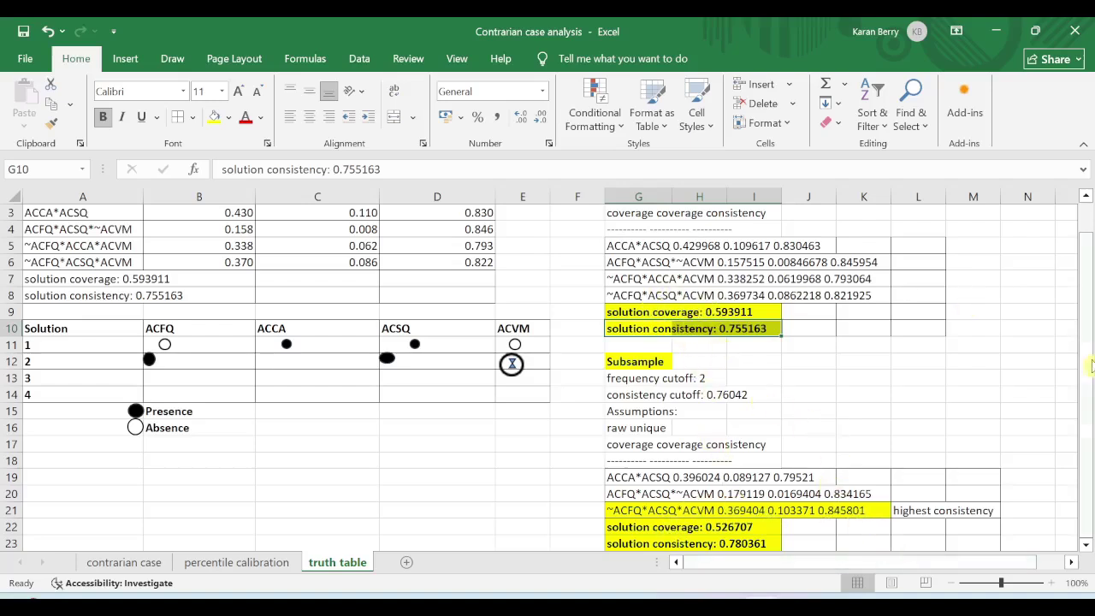
{"action": "left_click_drag", "start_coordinate": [1086, 366], "coordinate": [1086, 334]}
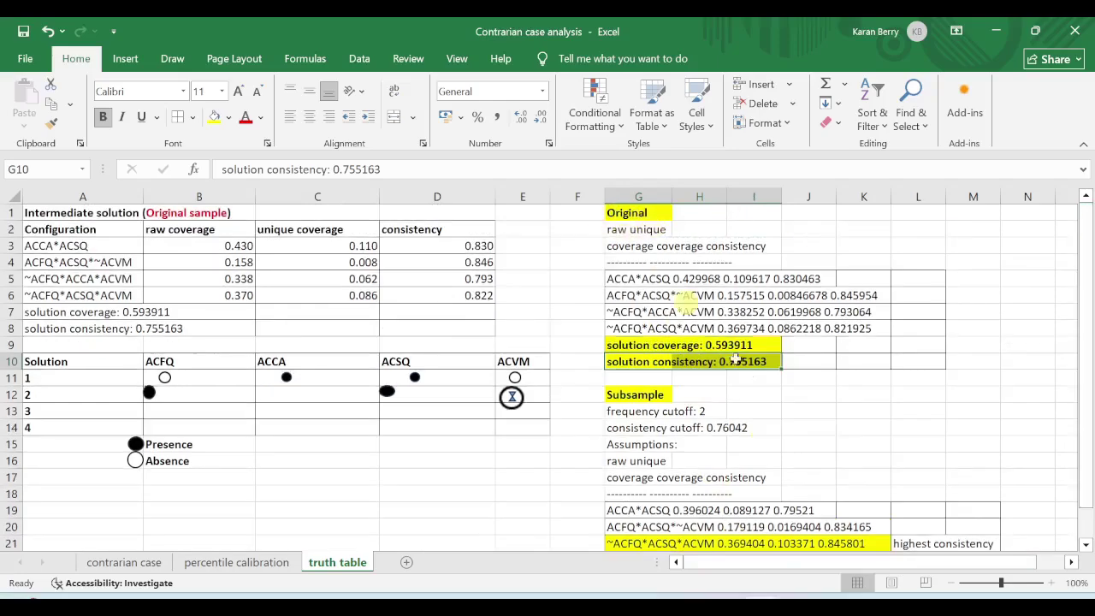
{"action": "scroll", "coordinate": [1088, 315], "scroll_direction": "down", "scroll_amount": 1}
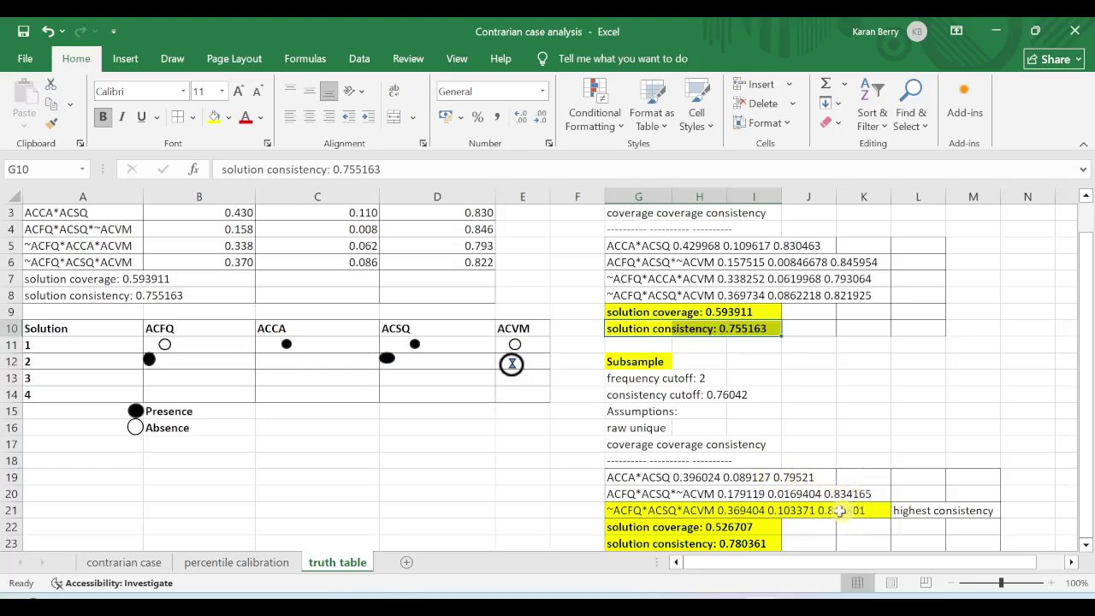
Examine the subsample configuration ~ACFQ*ACSQ*ACVM marked as highest consistency
{"action": "left_click", "coordinate": [620, 512]}
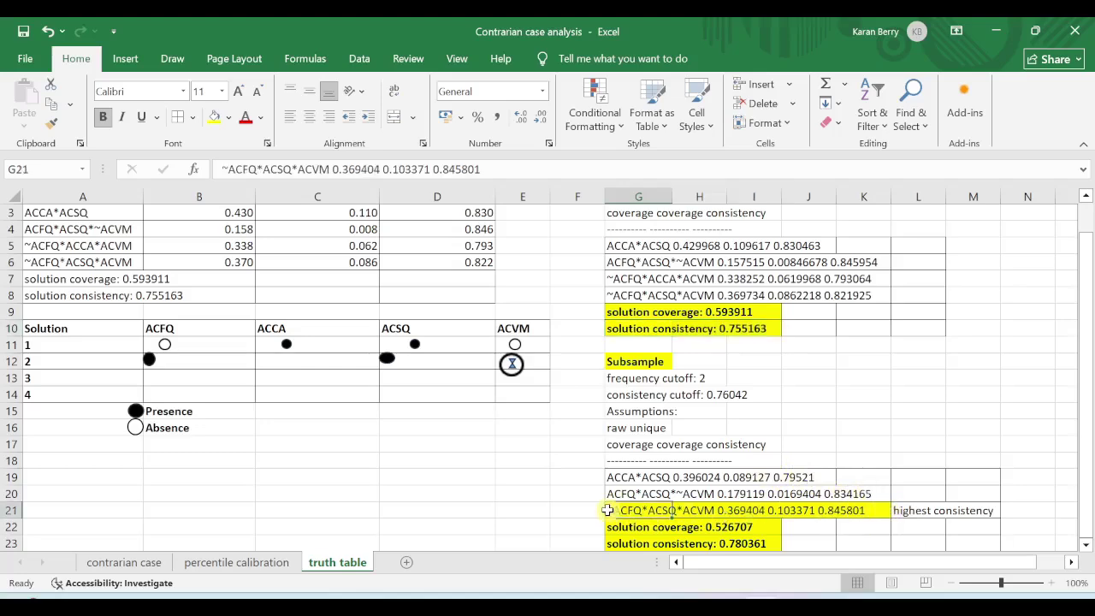
{"action": "left_click", "coordinate": [716, 510]}
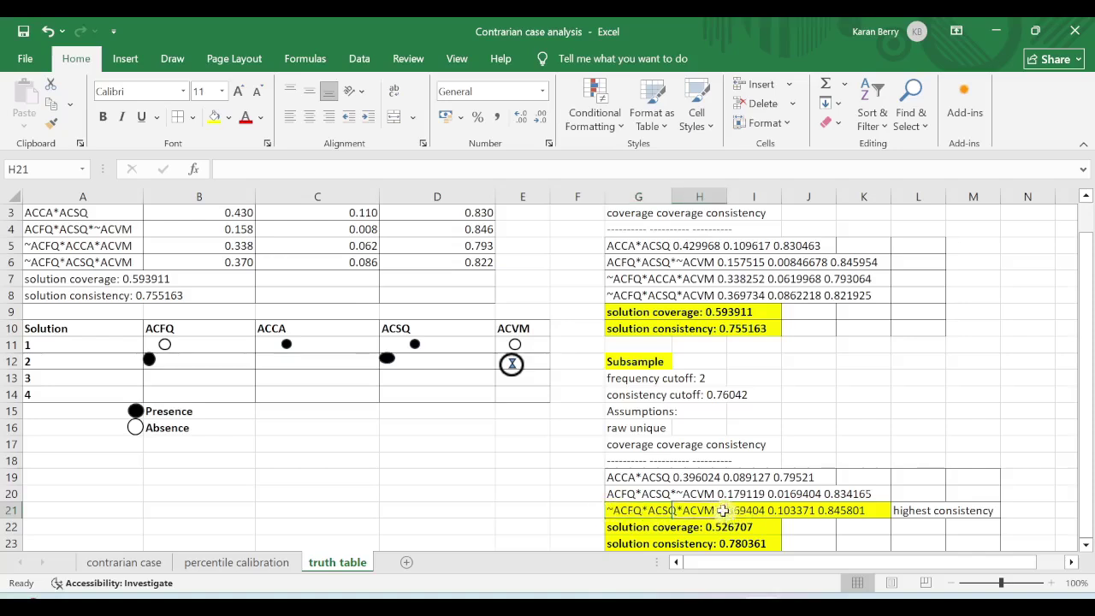
{"action": "left_click", "coordinate": [613, 510]}
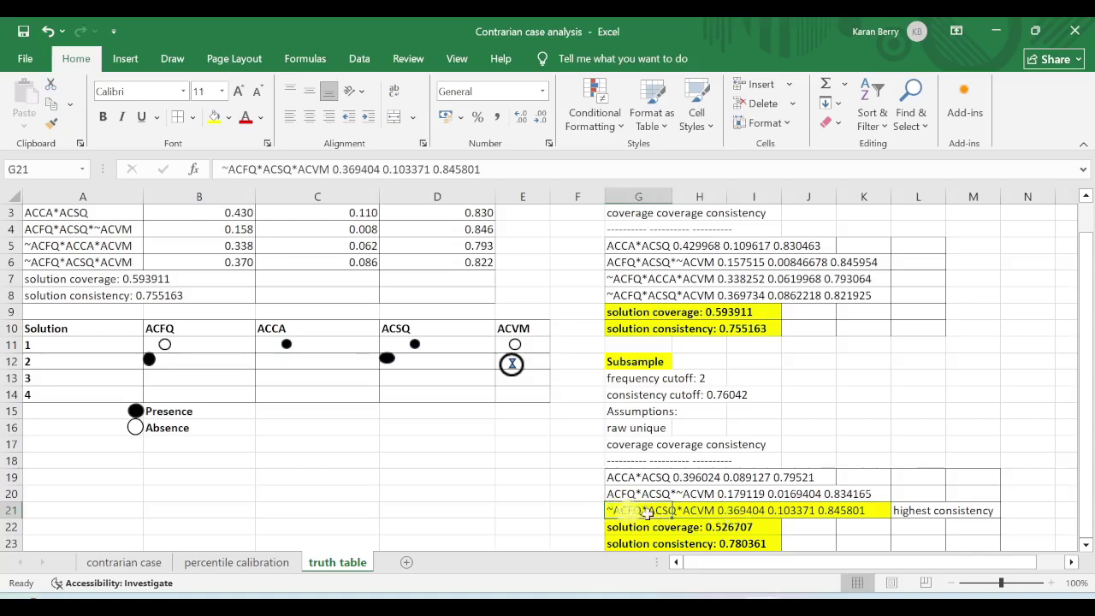
{"action": "left_click", "coordinate": [716, 511], "text": "shift"}
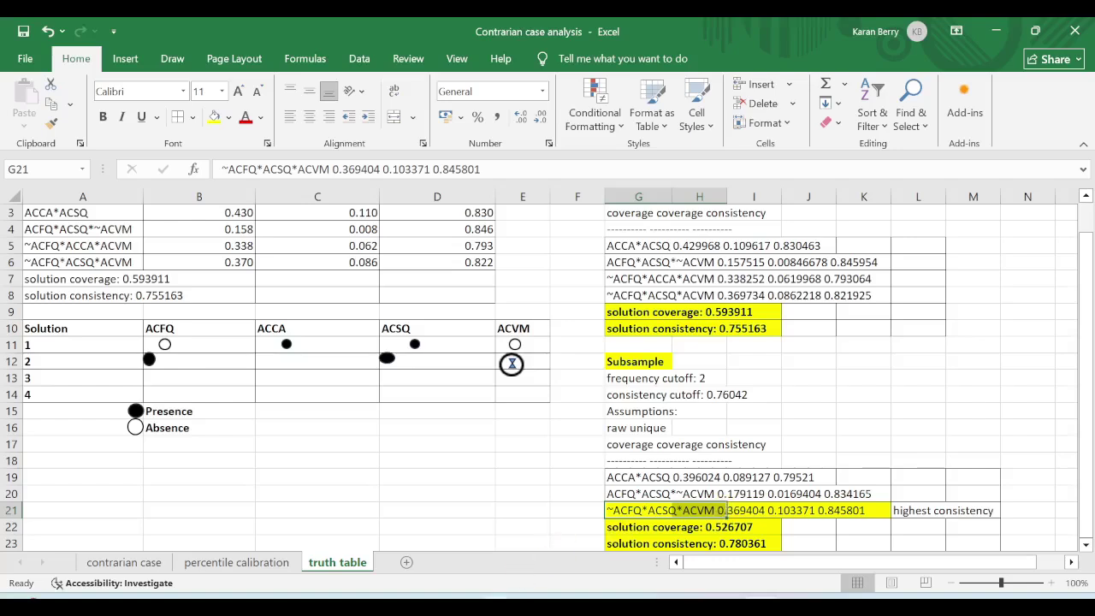
Switch to the HOLDOUT dataset in SPSS to inspect its calibrated variables, and return to the Excel truth table sheet
{"action": "mouse_move", "coordinate": [500, 608]}
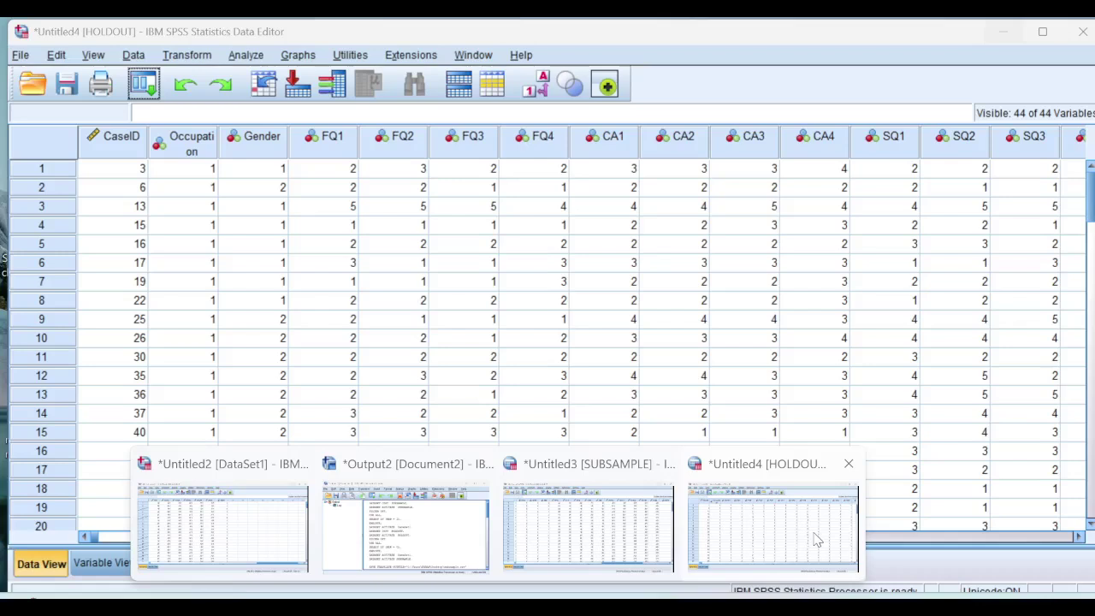
{"action": "left_click", "coordinate": [817, 539]}
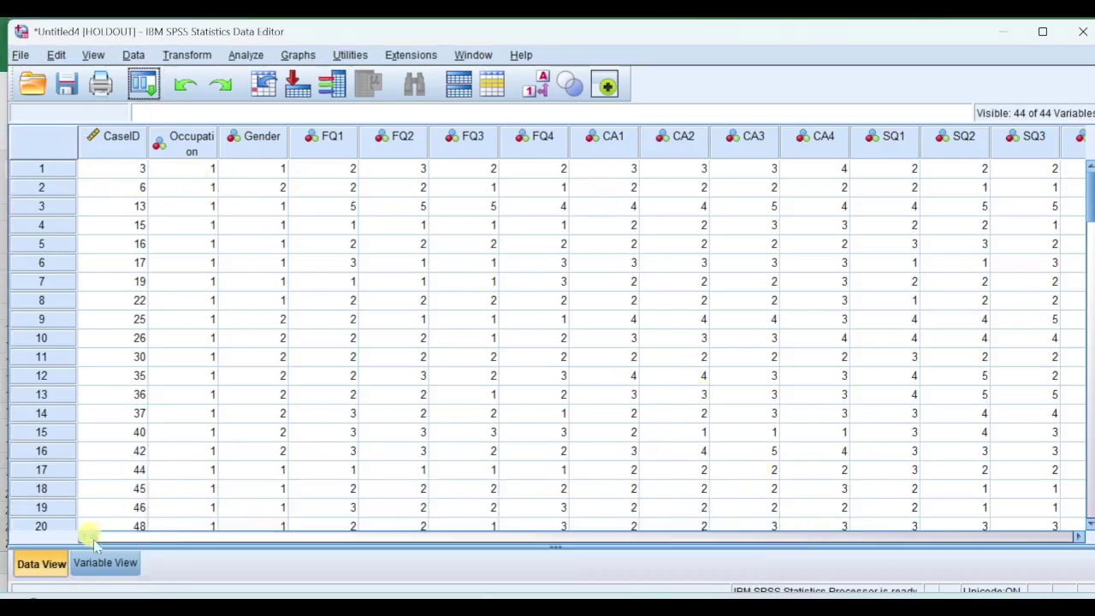
{"action": "left_click_drag", "start_coordinate": [97, 537], "coordinate": [972, 567]}
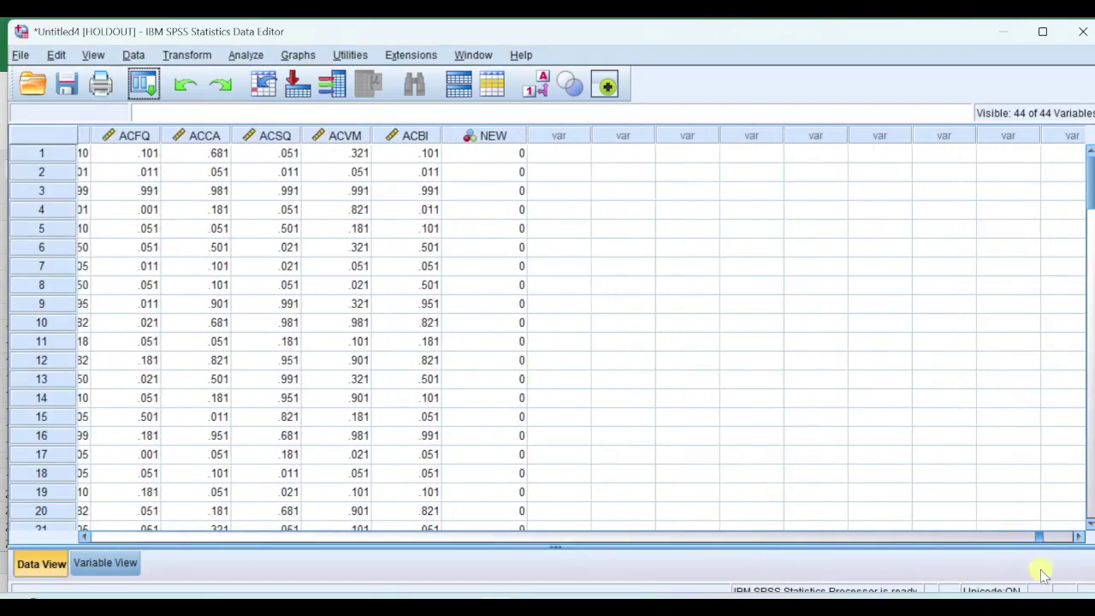
{"action": "mouse_move", "coordinate": [761, 606]}
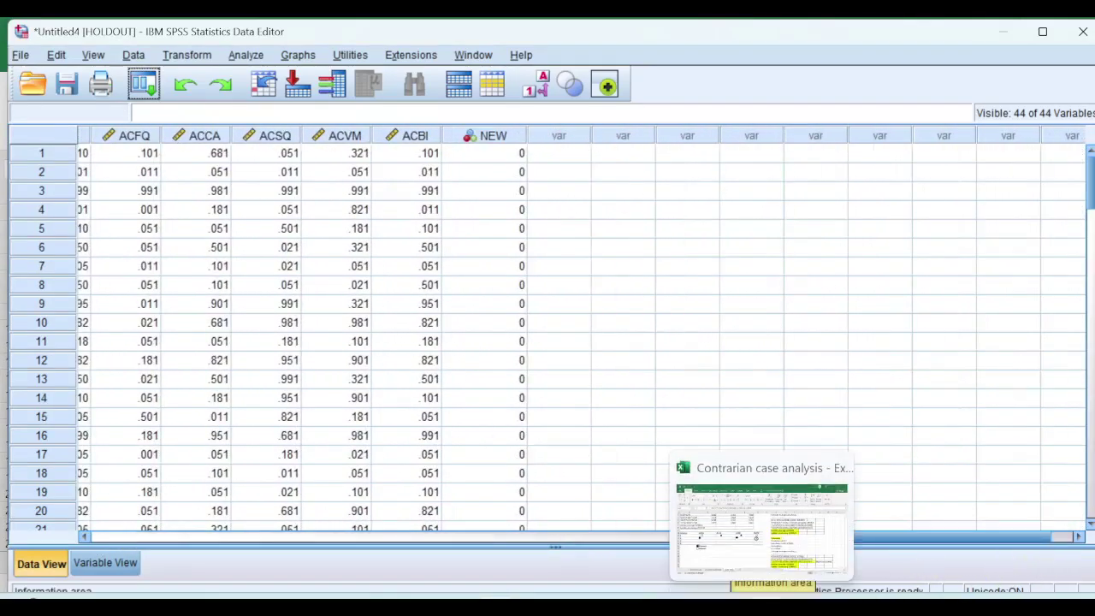
{"action": "left_click", "coordinate": [804, 527]}
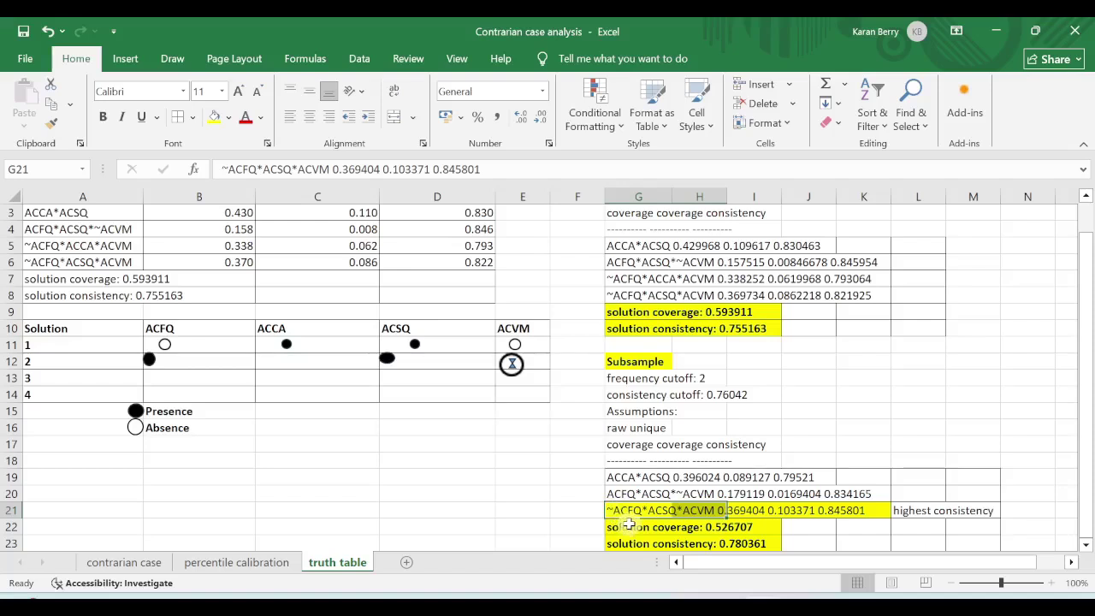
Switch to the HOLDOUT dataset in SPSS and start a Compute Variable transformation with target variable NACFQ
{"action": "mouse_move", "coordinate": [500, 604]}
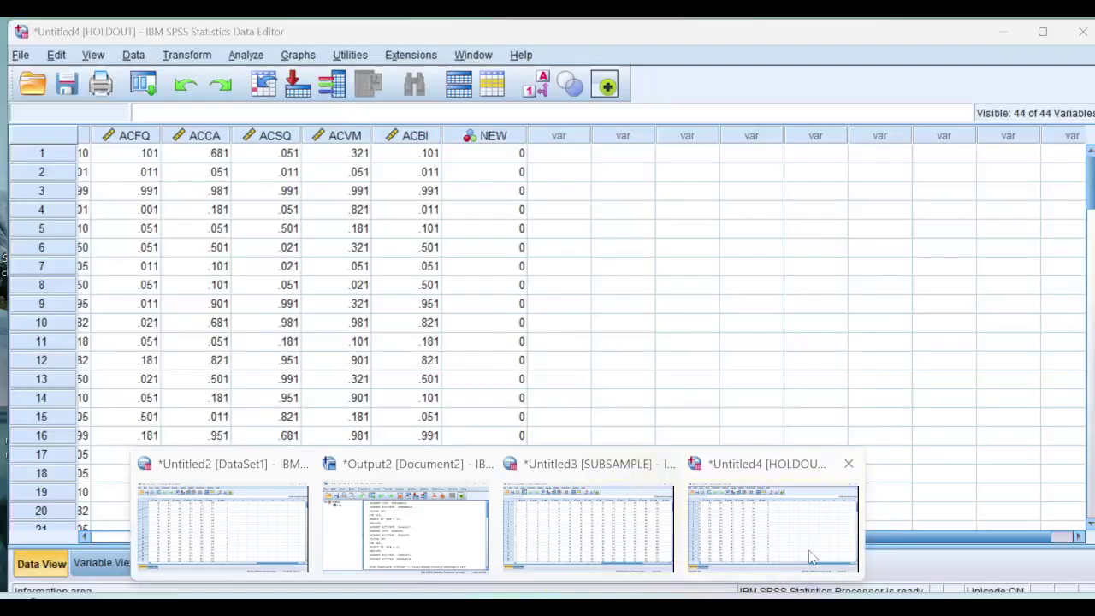
{"action": "left_click", "coordinate": [806, 541]}
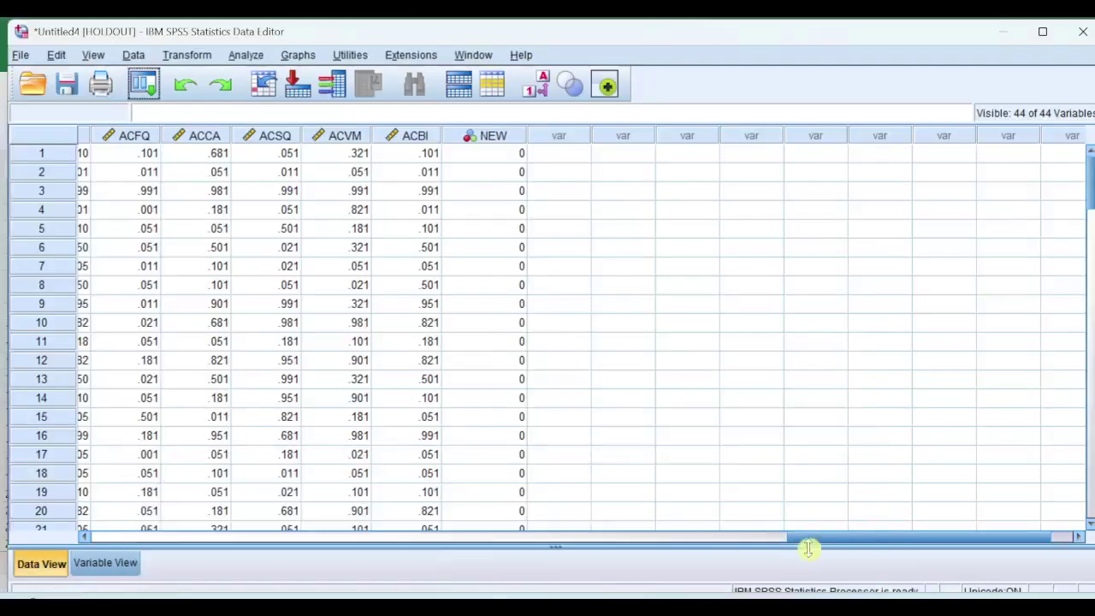
{"action": "left_click", "coordinate": [205, 57]}
{"action": "left_click", "coordinate": [214, 77]}
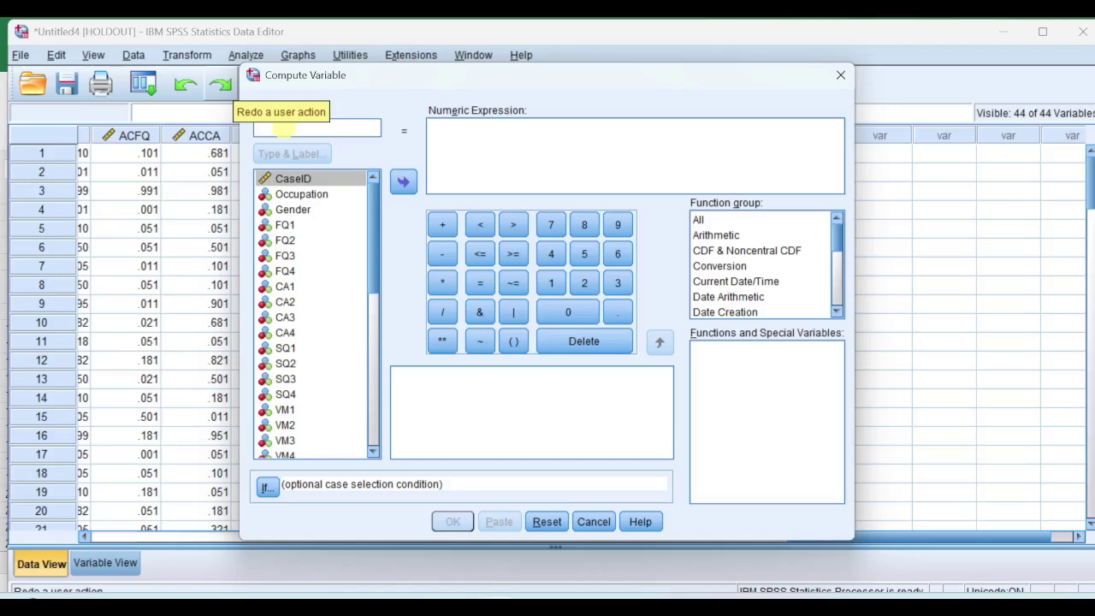
{"action": "type", "text": "N"}
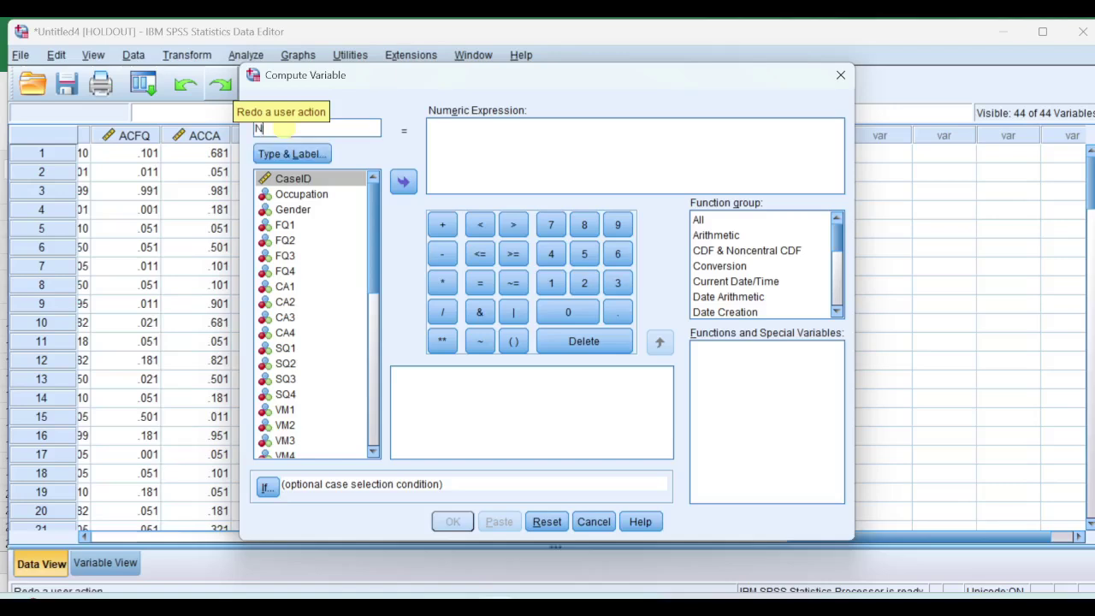
{"action": "type", "text": "AC"}
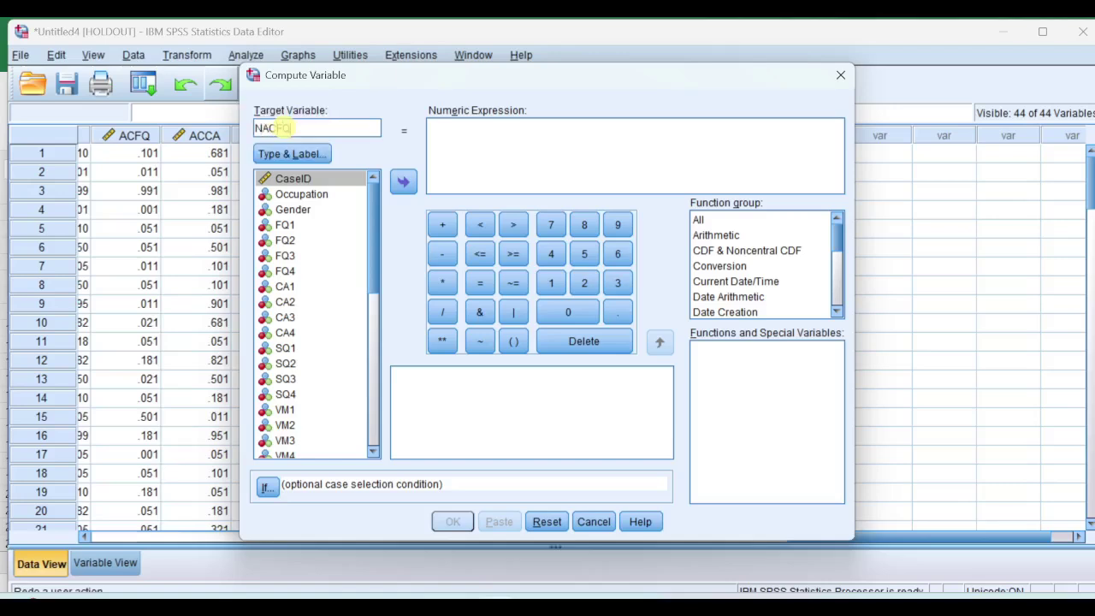
{"action": "type", "text": "FQ"}
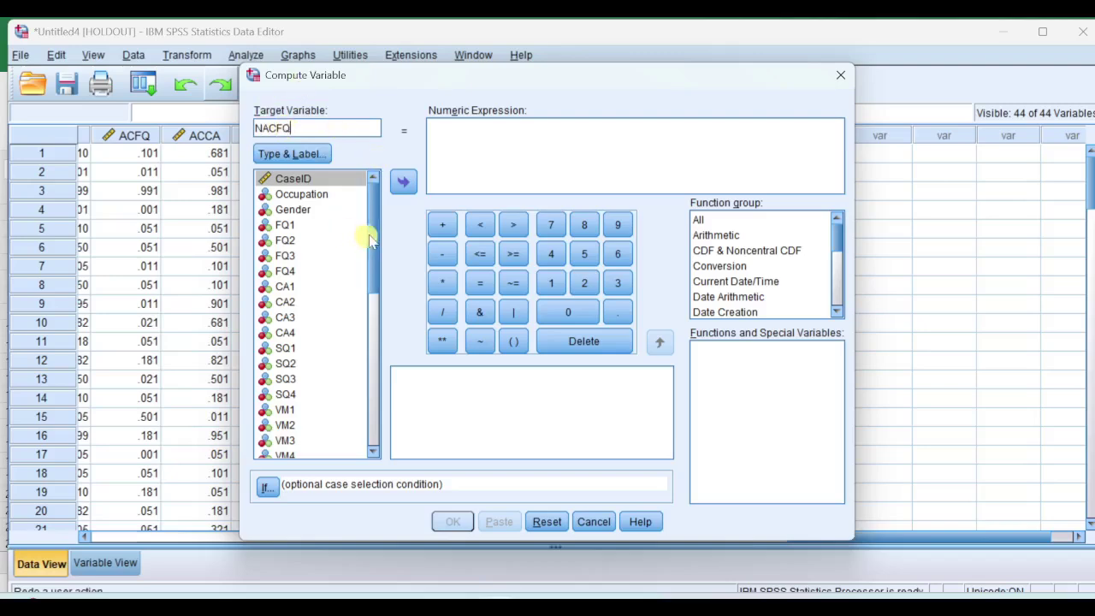
Set the numeric expression to 1-ACFQ and compute the NACFQ variable in the HOLDOUT dataset
{"action": "left_click", "coordinate": [448, 126]}
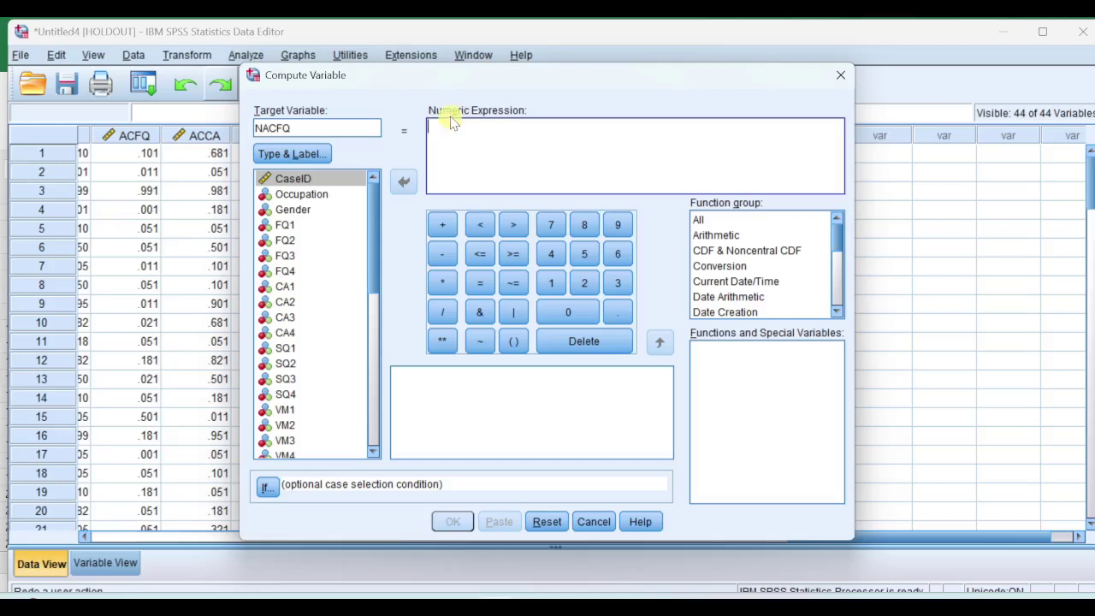
{"action": "type", "text": "1"}
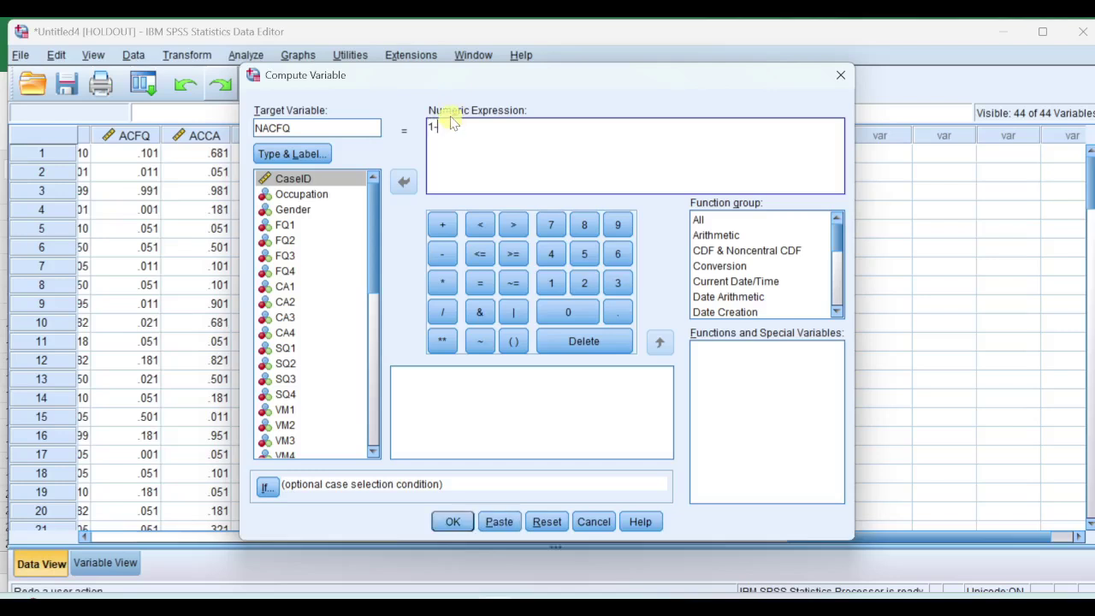
{"action": "type", "text": "-"}
{"action": "scroll", "coordinate": [290, 410], "scroll_direction": "down", "scroll_amount": 10}
{"action": "left_click", "coordinate": [293, 374]}
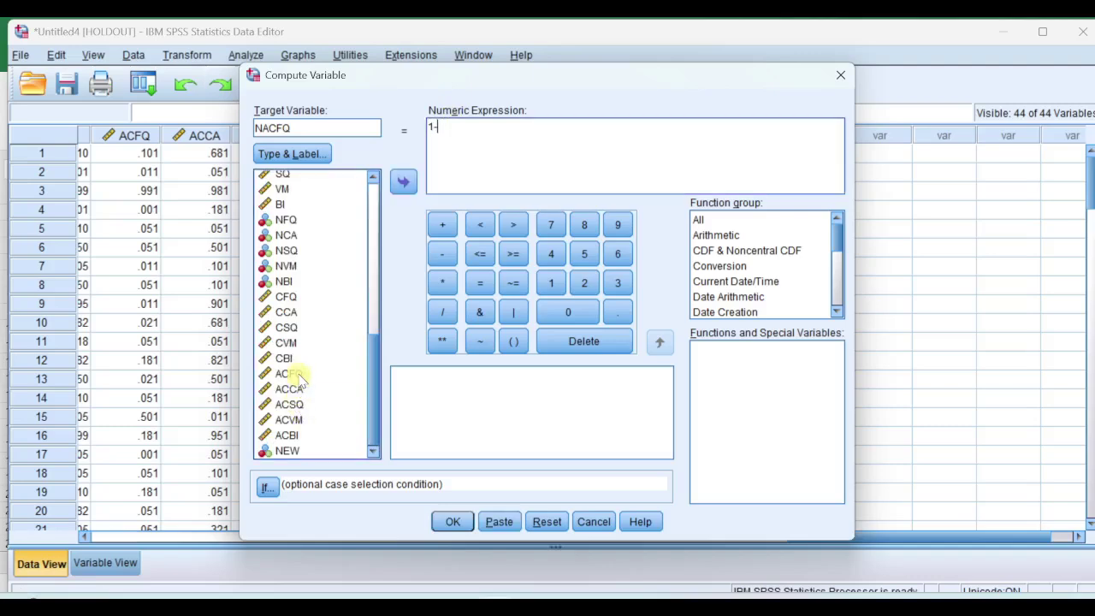
{"action": "left_click", "coordinate": [403, 181]}
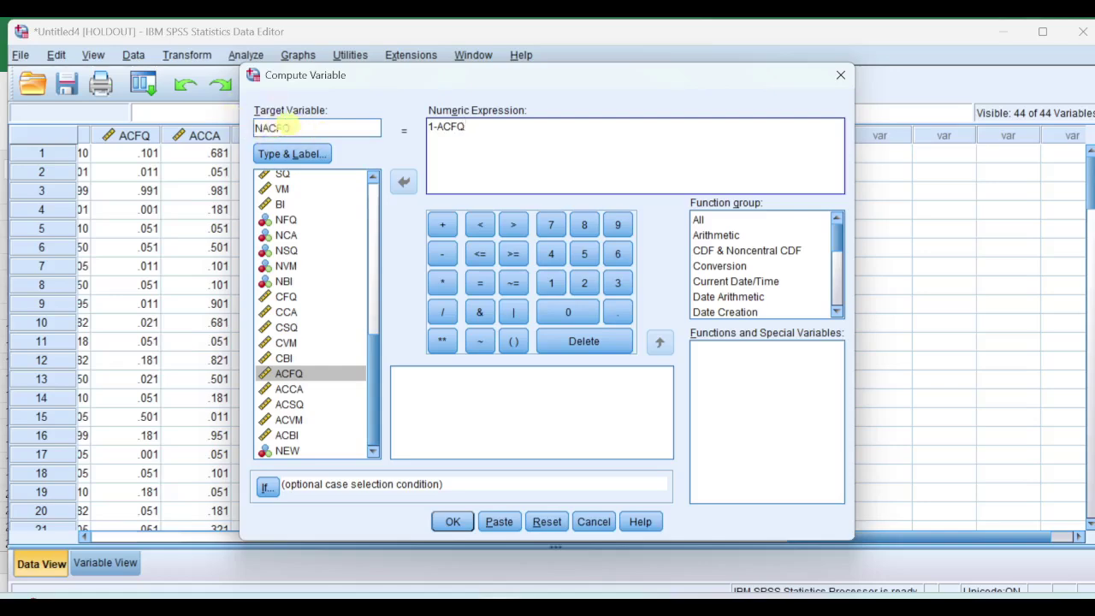
{"action": "left_click", "coordinate": [453, 521]}
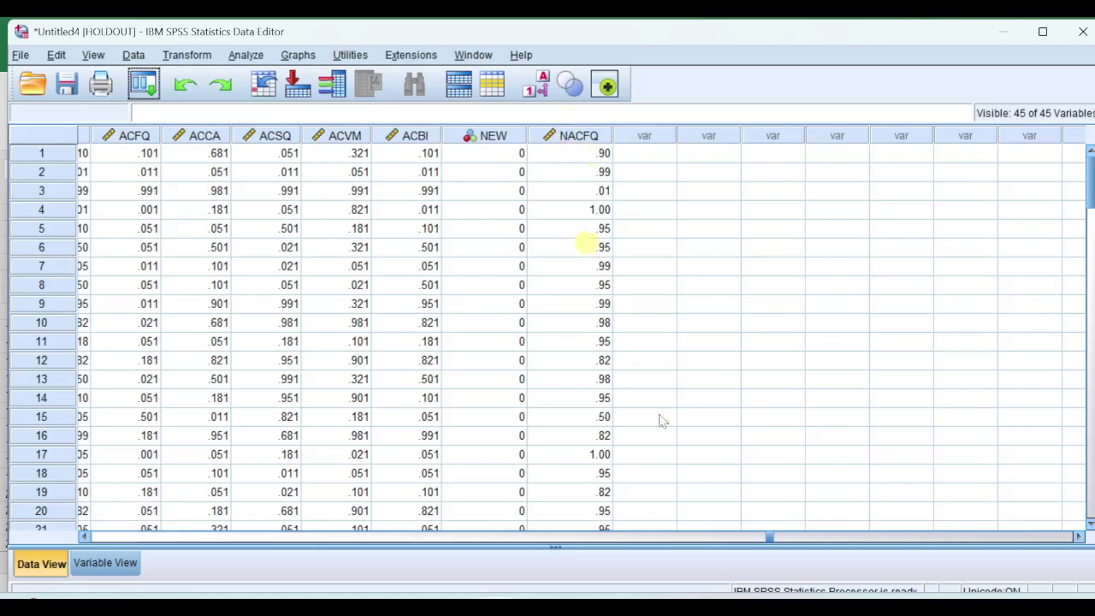
Switch to the Excel truth table sheet and examine the conditions in the highest-consistency subsample configuration ~ACFQ*ACSQ*ACVM
{"action": "left_click", "coordinate": [763, 597]}
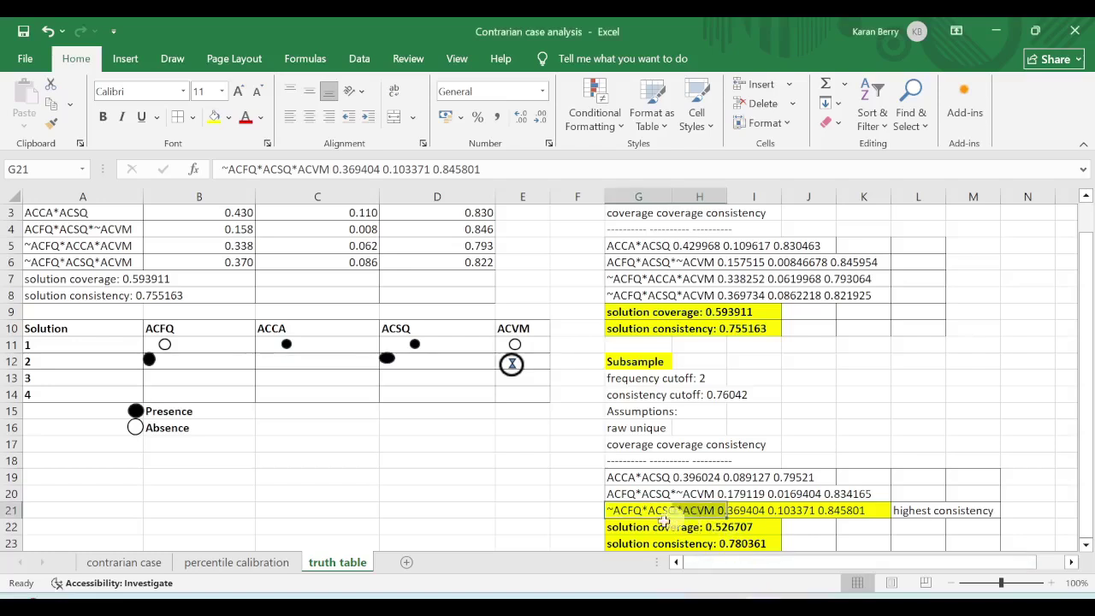
{"action": "left_click", "coordinate": [788, 539]}
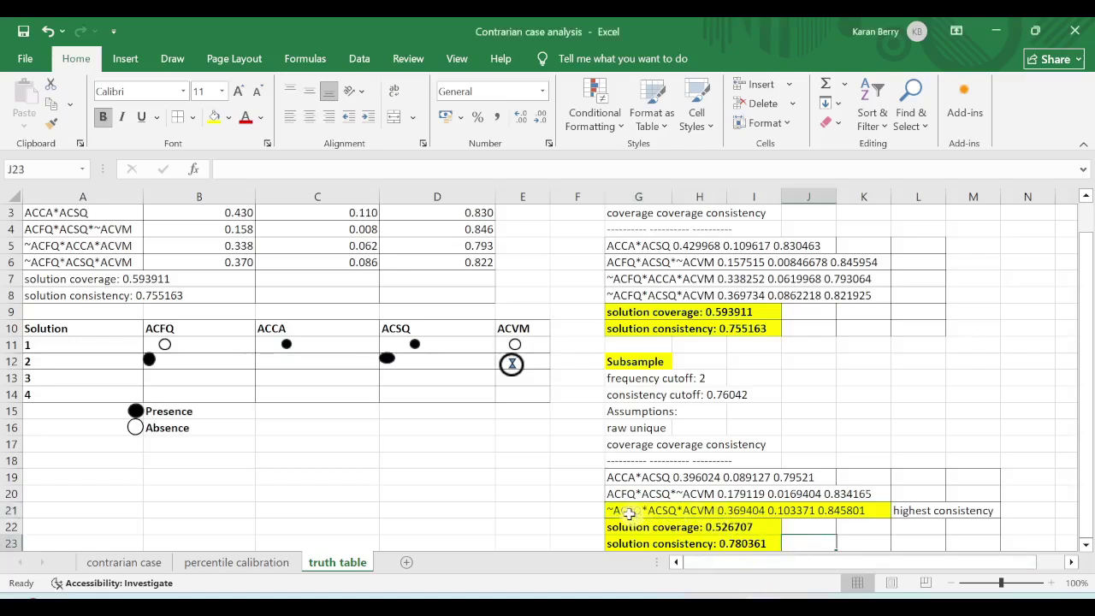
{"action": "left_click_drag", "start_coordinate": [605, 509], "coordinate": [702, 508]}
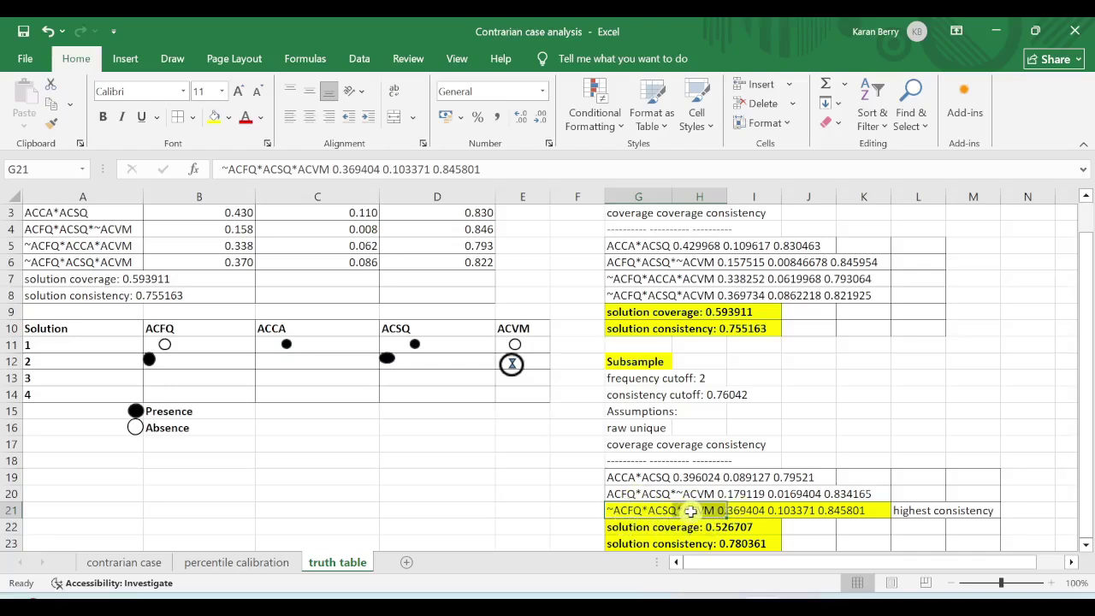
Switch to the HOLDOUT dataset in SPSS and start computing a variable named MIN using the statistical Min function
{"action": "mouse_move", "coordinate": [498, 608]}
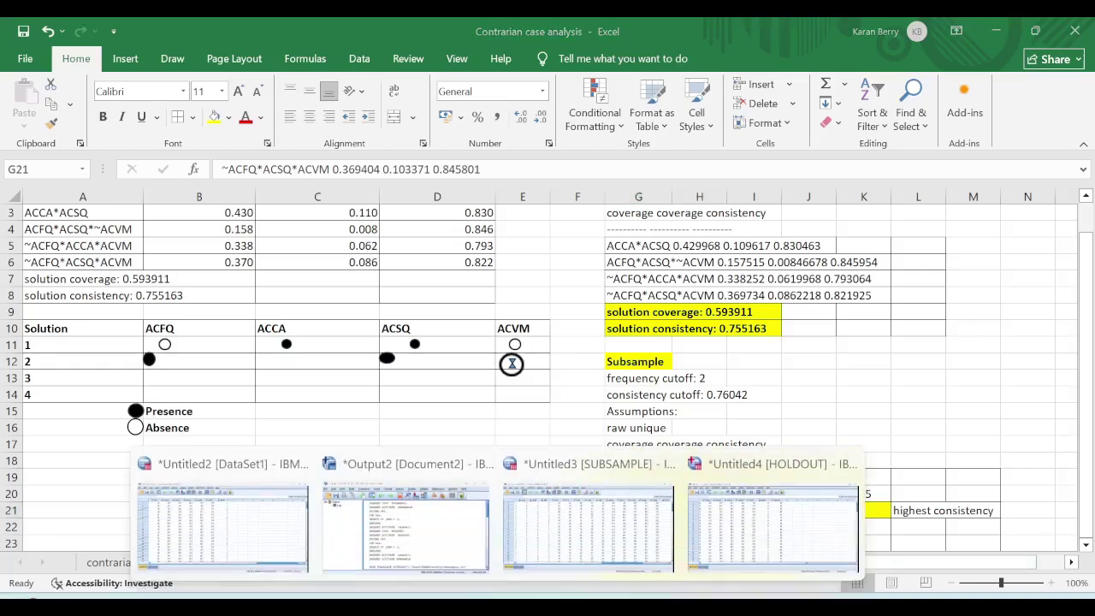
{"action": "left_click", "coordinate": [757, 533]}
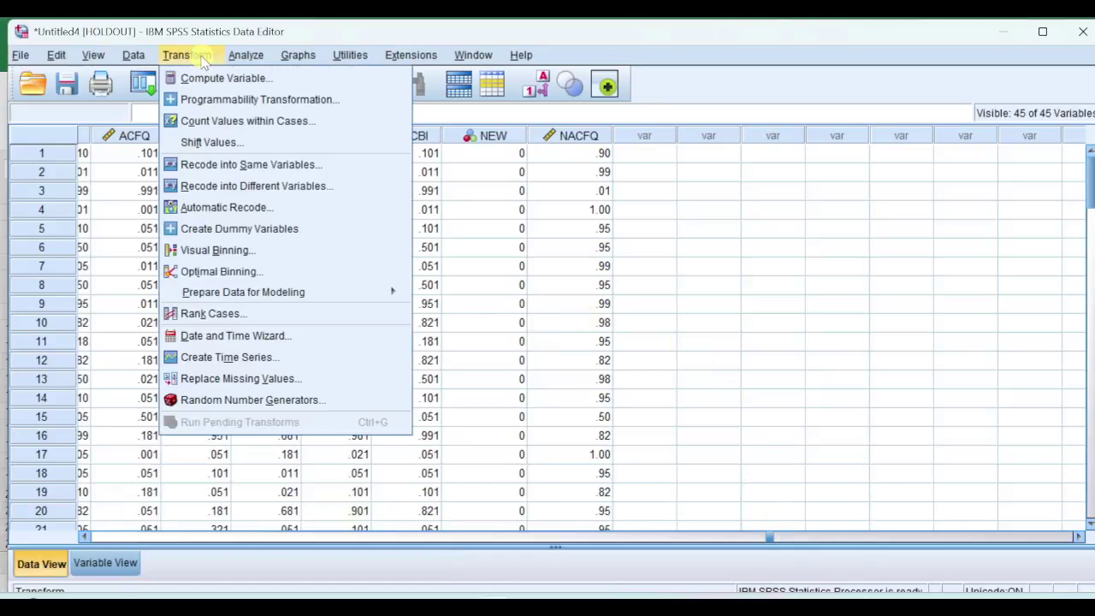
{"action": "left_click", "coordinate": [220, 77]}
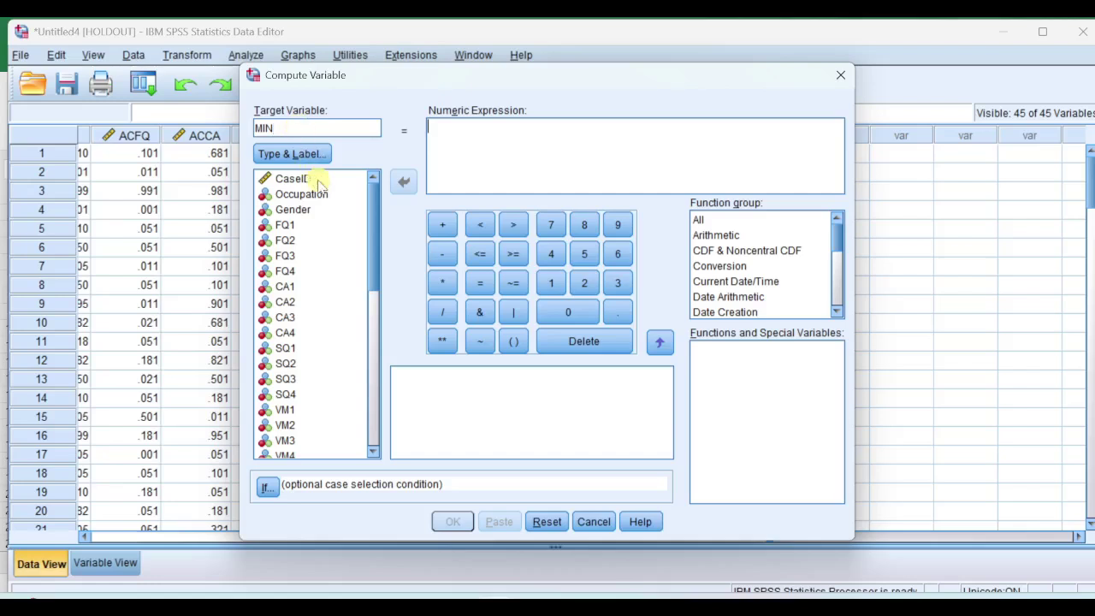
{"action": "left_click", "coordinate": [724, 312]}
{"action": "scroll", "coordinate": [748, 293], "scroll_direction": "down", "scroll_amount": 3}
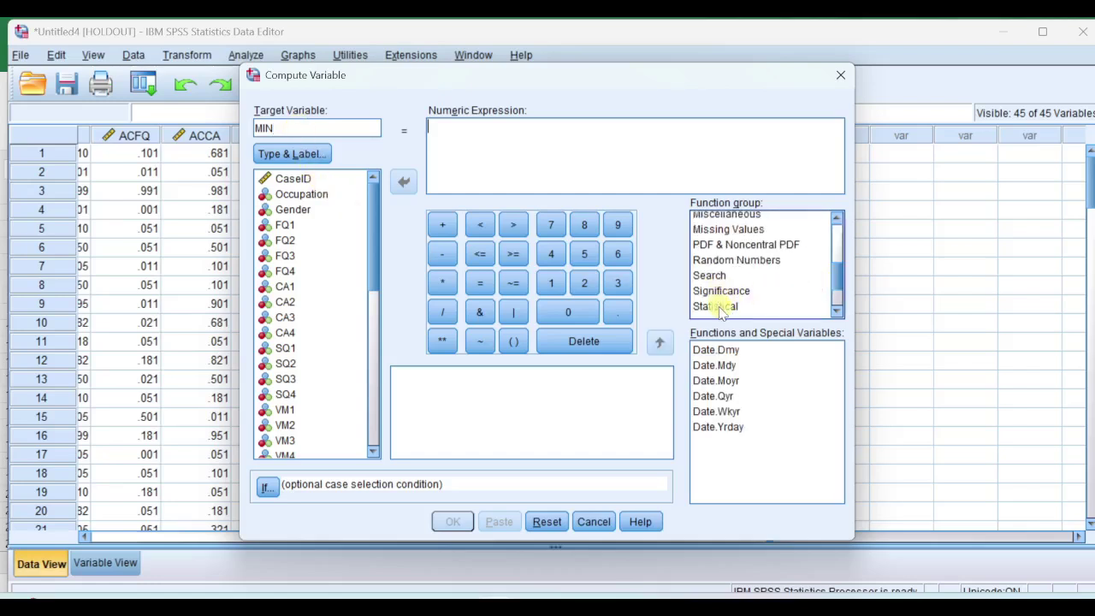
{"action": "left_click", "coordinate": [721, 310]}
{"action": "left_click", "coordinate": [706, 411]}
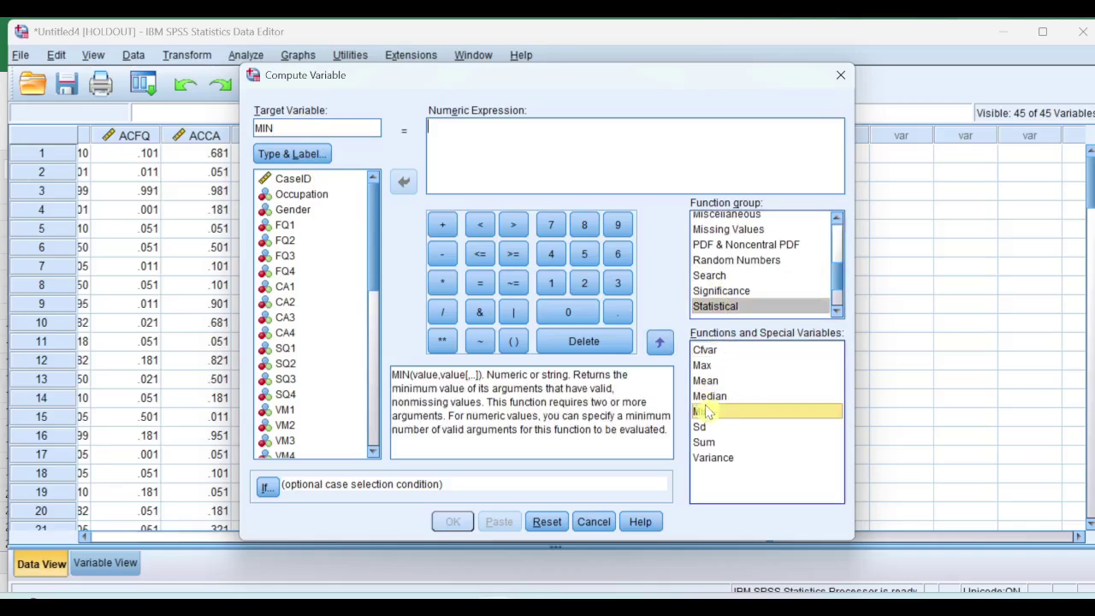
{"action": "left_click", "coordinate": [661, 342]}
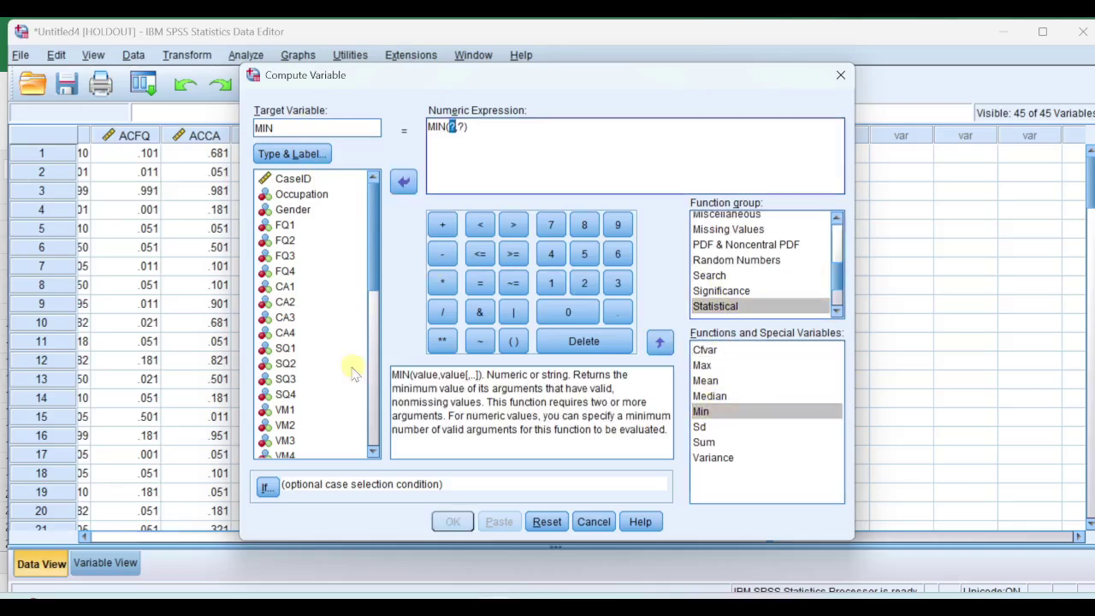
Insert NACFQ as the first argument of the MIN function, and check the remaining conditions in the Excel truth table
{"action": "left_click_drag", "start_coordinate": [374, 259], "coordinate": [375, 420]}
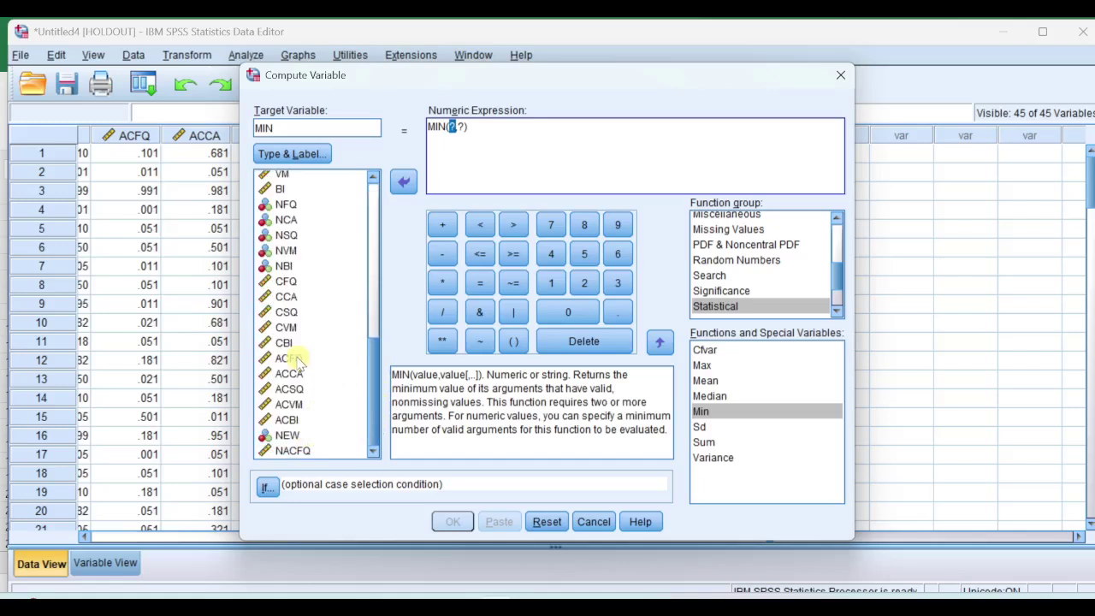
{"action": "left_click", "coordinate": [308, 452]}
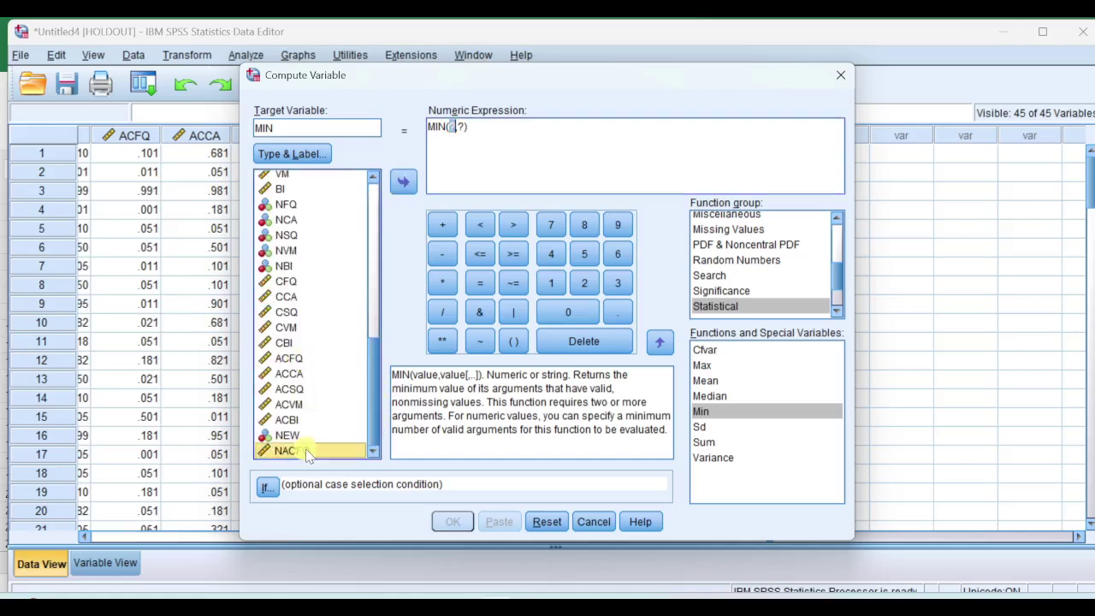
{"action": "left_click", "coordinate": [403, 182]}
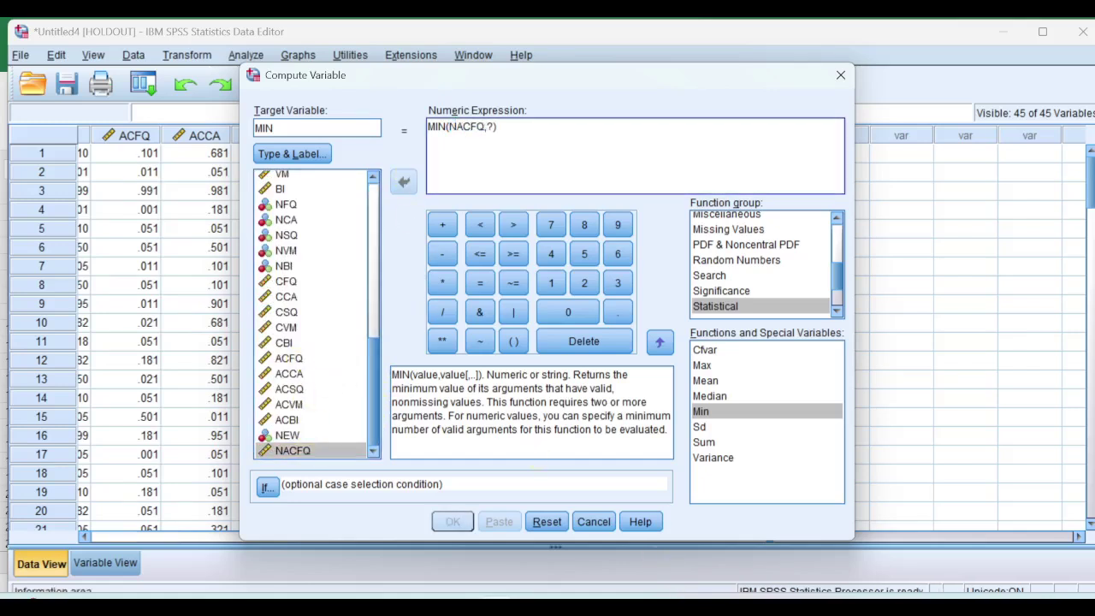
{"action": "mouse_move", "coordinate": [761, 603]}
{"action": "left_click", "coordinate": [722, 548]}
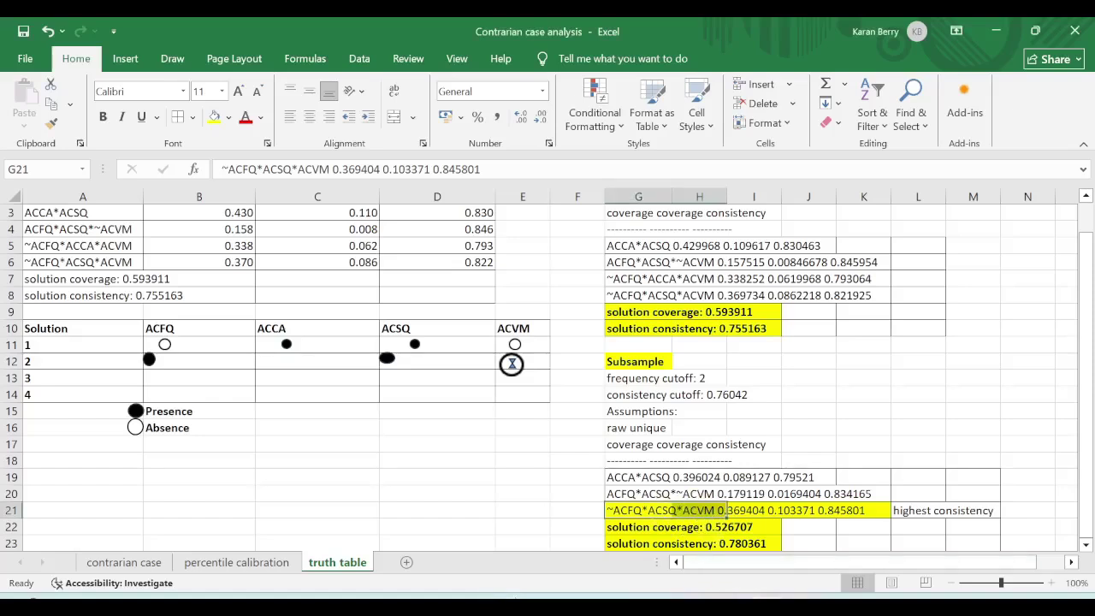
{"action": "mouse_move", "coordinate": [496, 603]}
{"action": "left_click", "coordinate": [762, 521]}
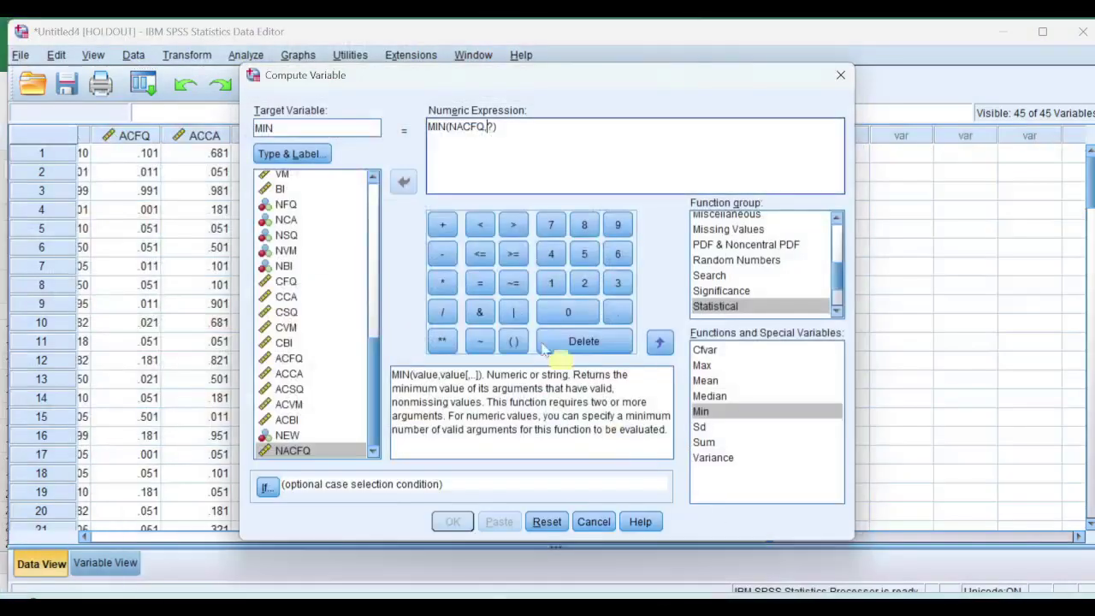
Complete the expression as MIN(NACFQ,ACSQ,ACVM), compute the MIN variable, and close the output viewer
{"action": "left_click", "coordinate": [289, 388]}
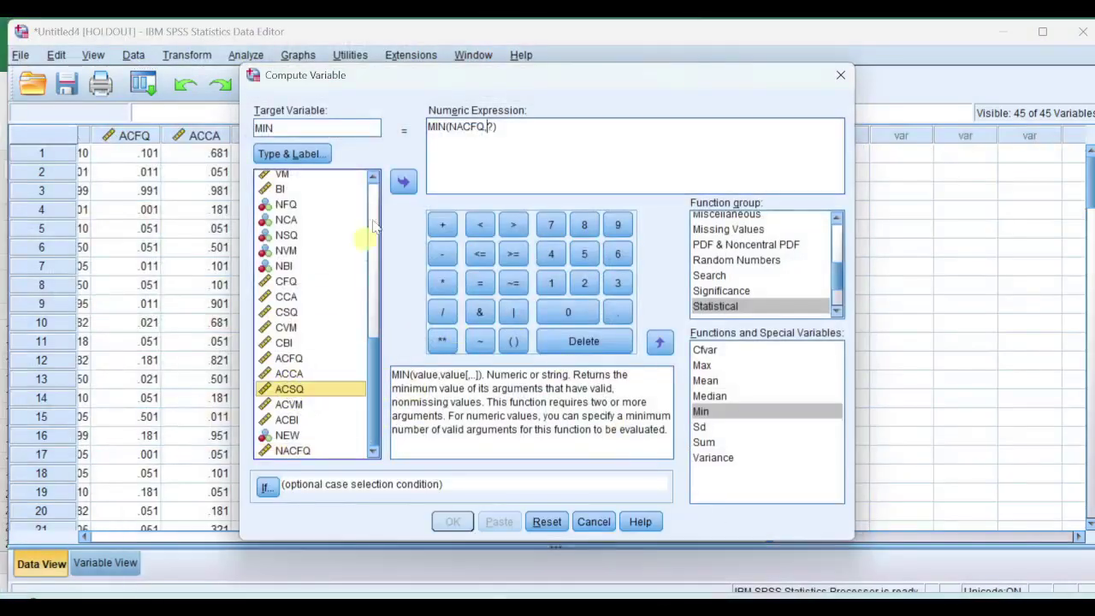
{"action": "left_click", "coordinate": [403, 181]}
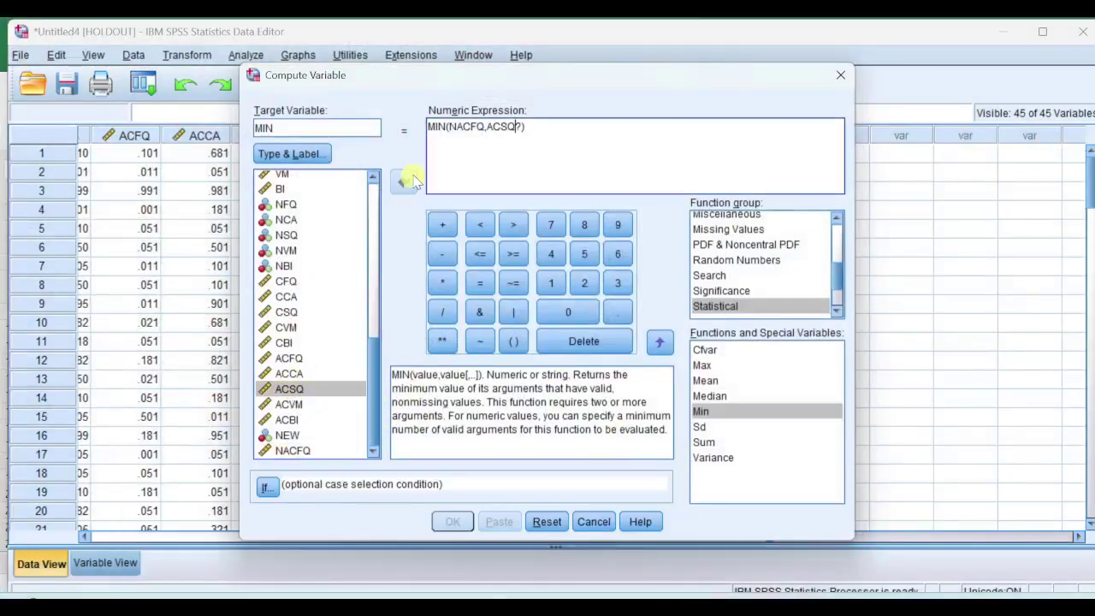
{"action": "left_click", "coordinate": [291, 404]}
{"action": "left_click", "coordinate": [404, 180]}
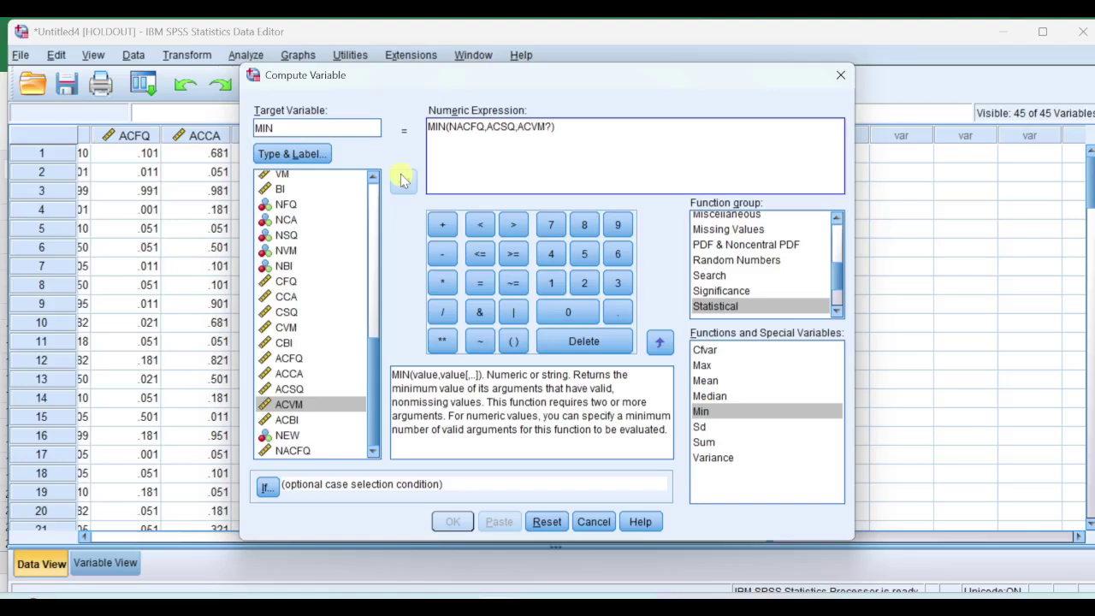
{"action": "key", "text": "Delete"}
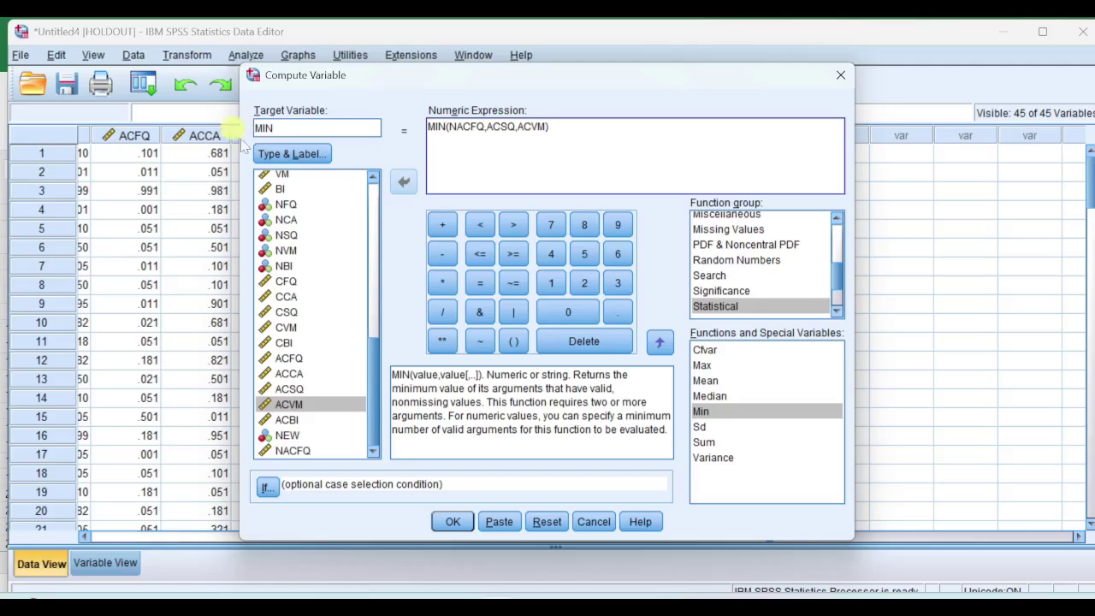
{"action": "left_click", "coordinate": [455, 520]}
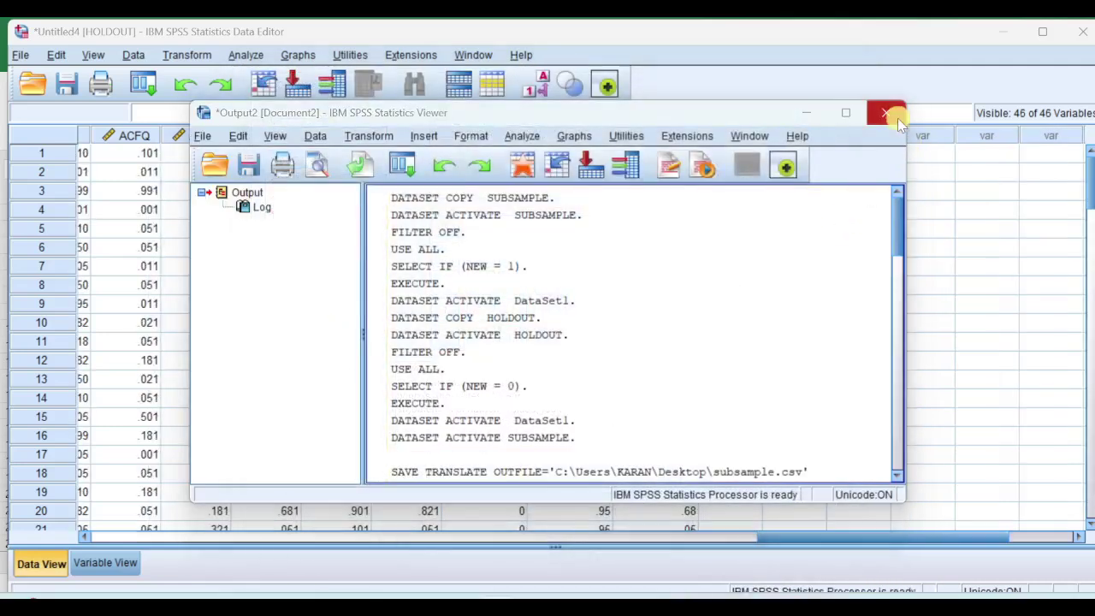
{"action": "left_click", "coordinate": [887, 114]}
{"action": "left_click", "coordinate": [543, 338]}
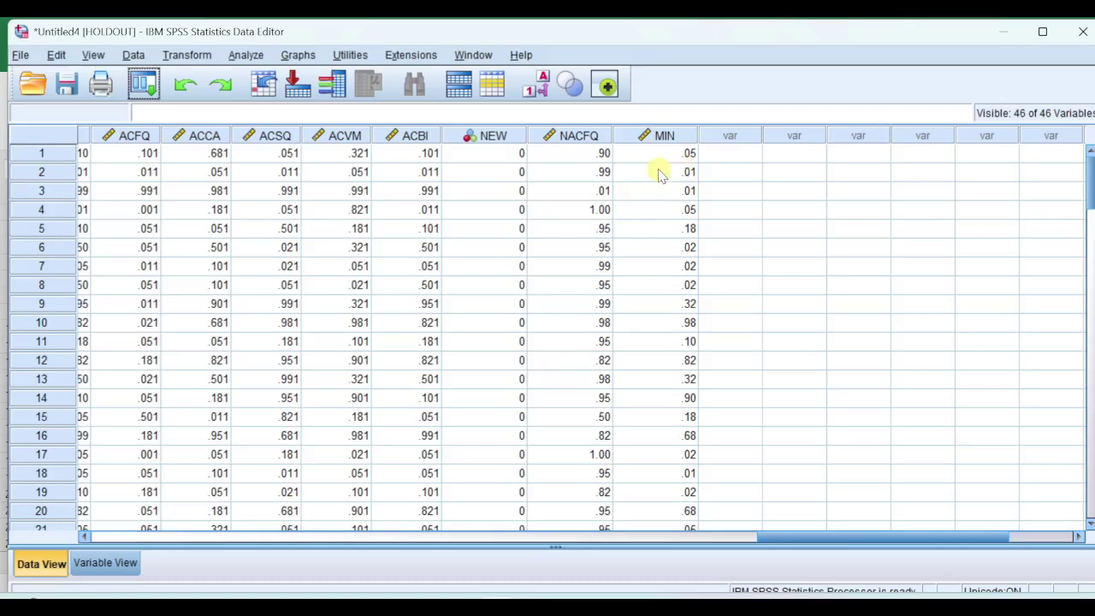
Create a simple scatterplot of the HOLDOUT data with ACBI on the Y axis and MIN on the X axis
{"action": "left_click", "coordinate": [297, 56]}
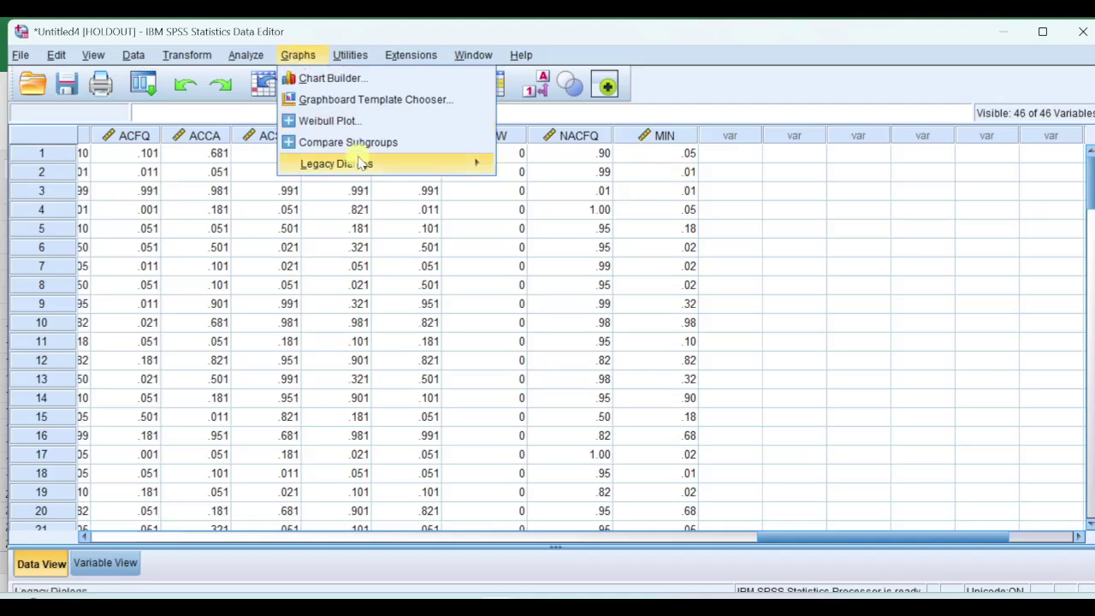
{"action": "mouse_move", "coordinate": [363, 165]}
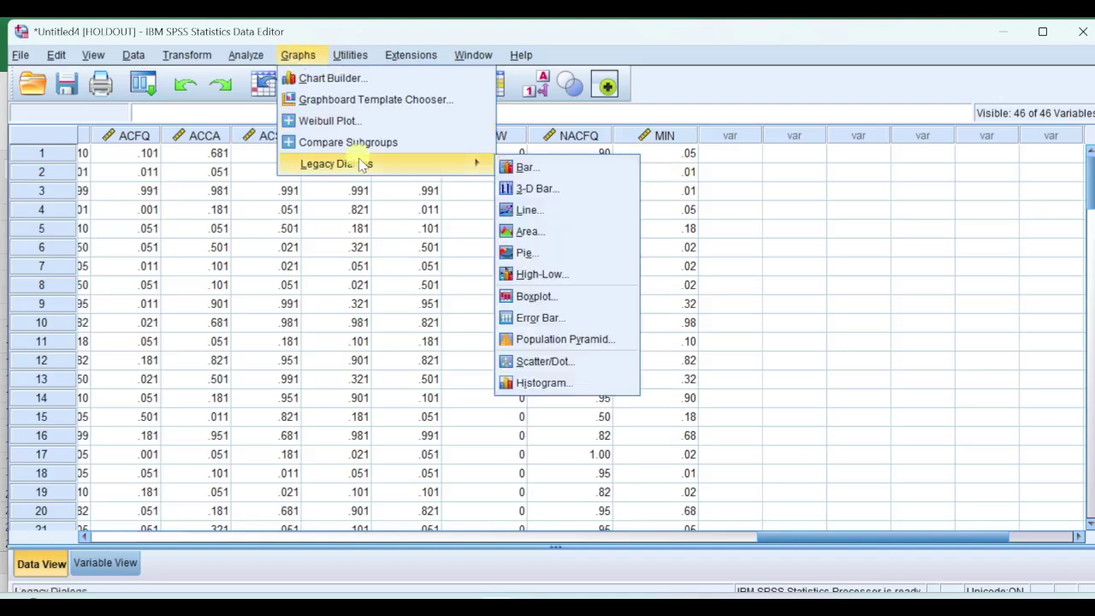
{"action": "left_click", "coordinate": [552, 361]}
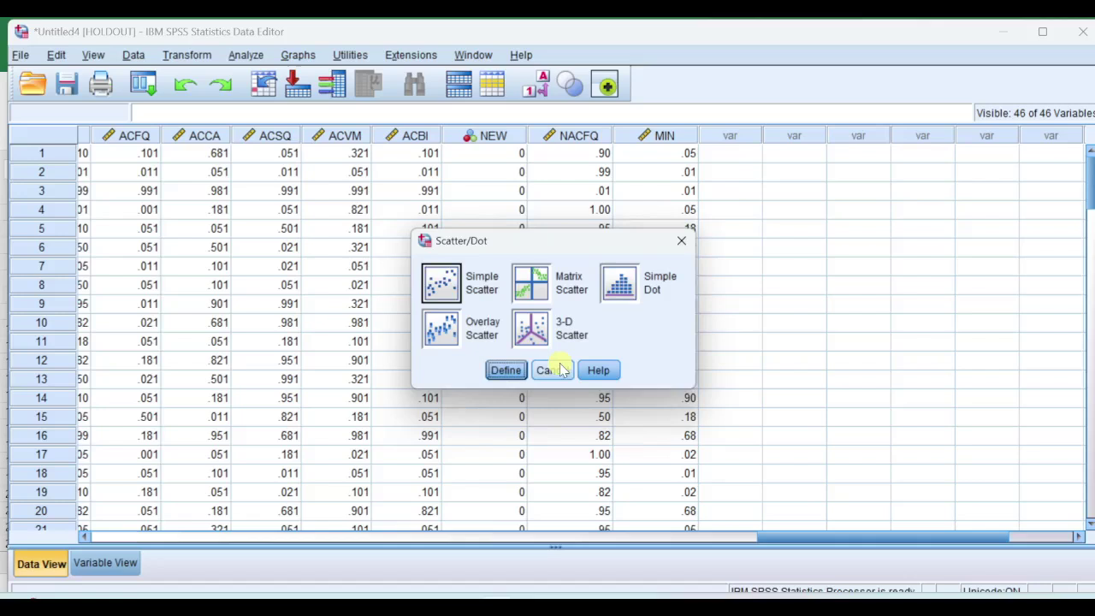
{"action": "left_click", "coordinate": [507, 373]}
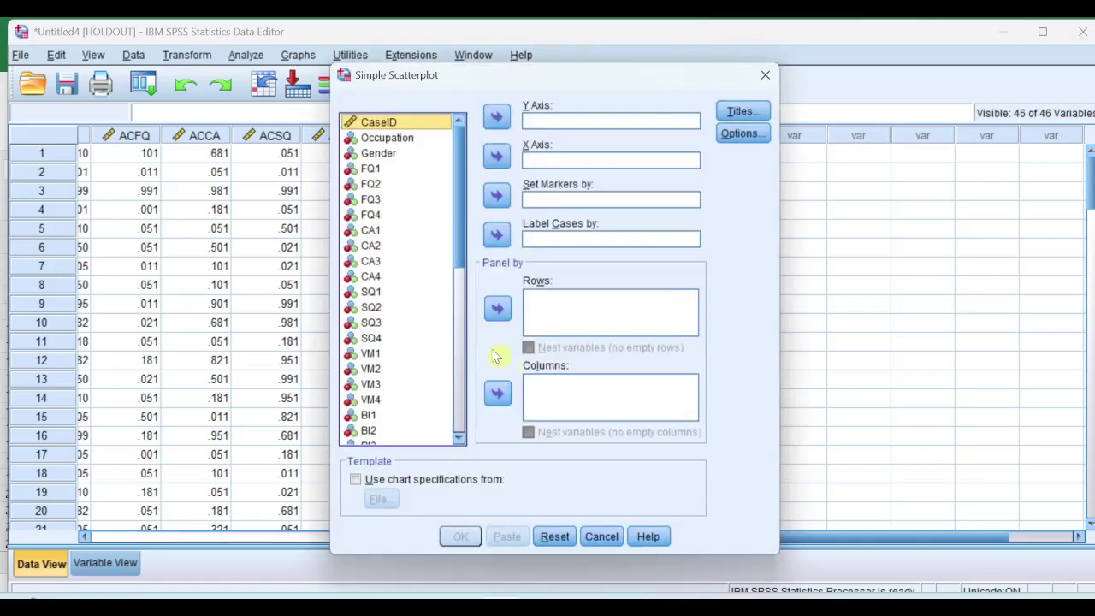
{"action": "left_click_drag", "start_coordinate": [461, 227], "coordinate": [469, 391]}
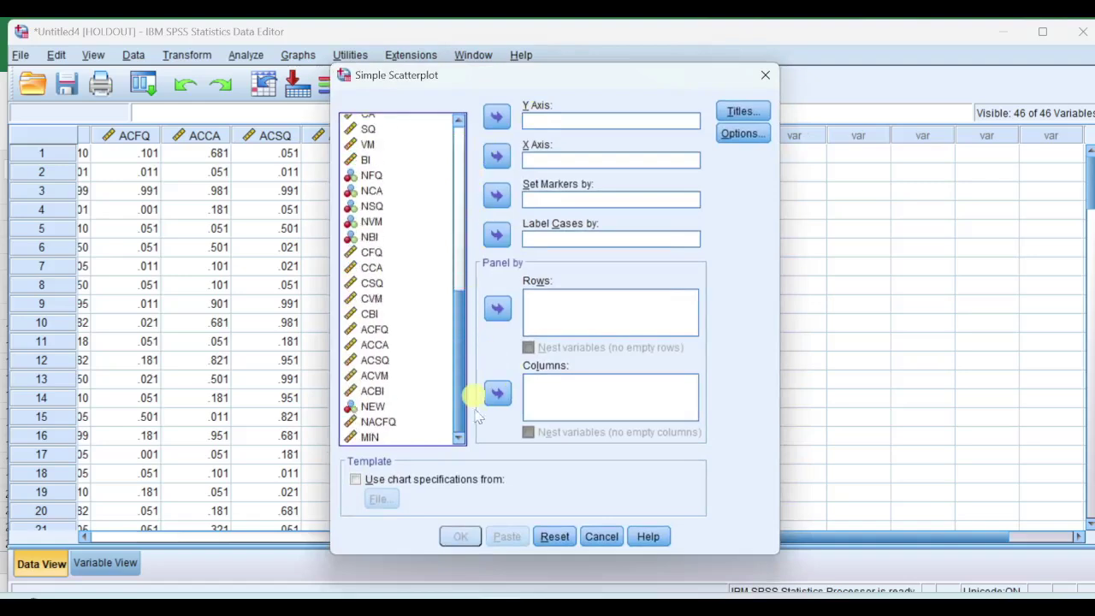
{"action": "left_click", "coordinate": [372, 391]}
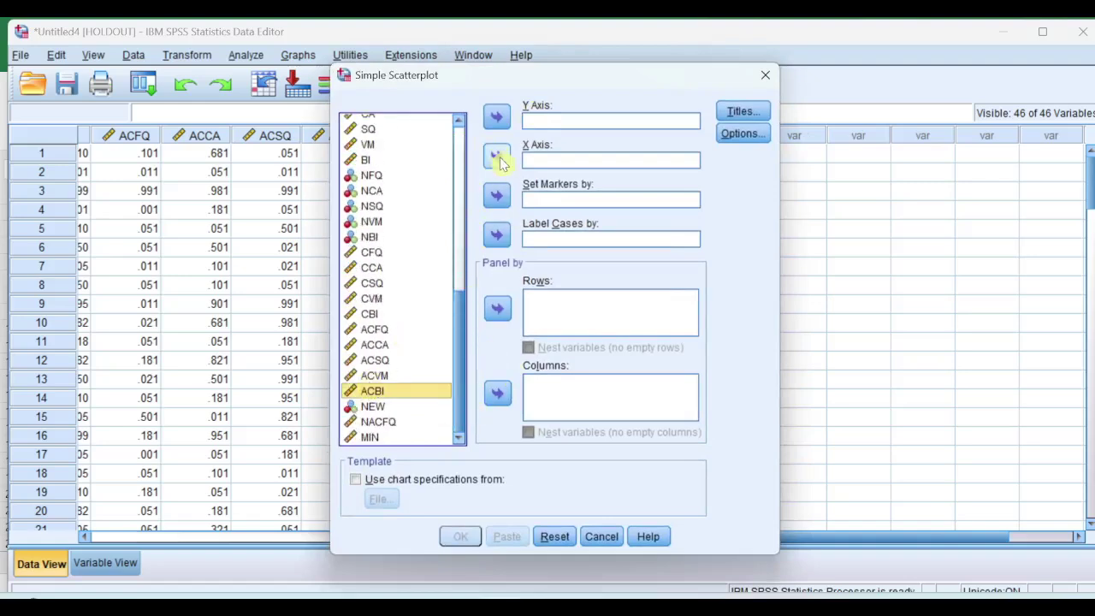
{"action": "left_click", "coordinate": [496, 118]}
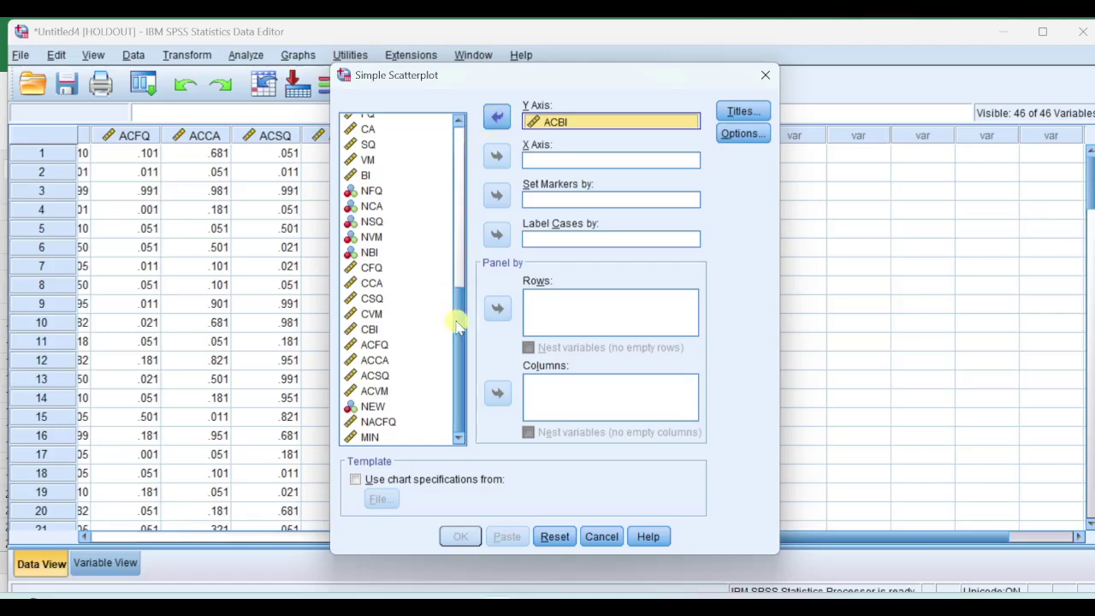
{"action": "left_click", "coordinate": [379, 439]}
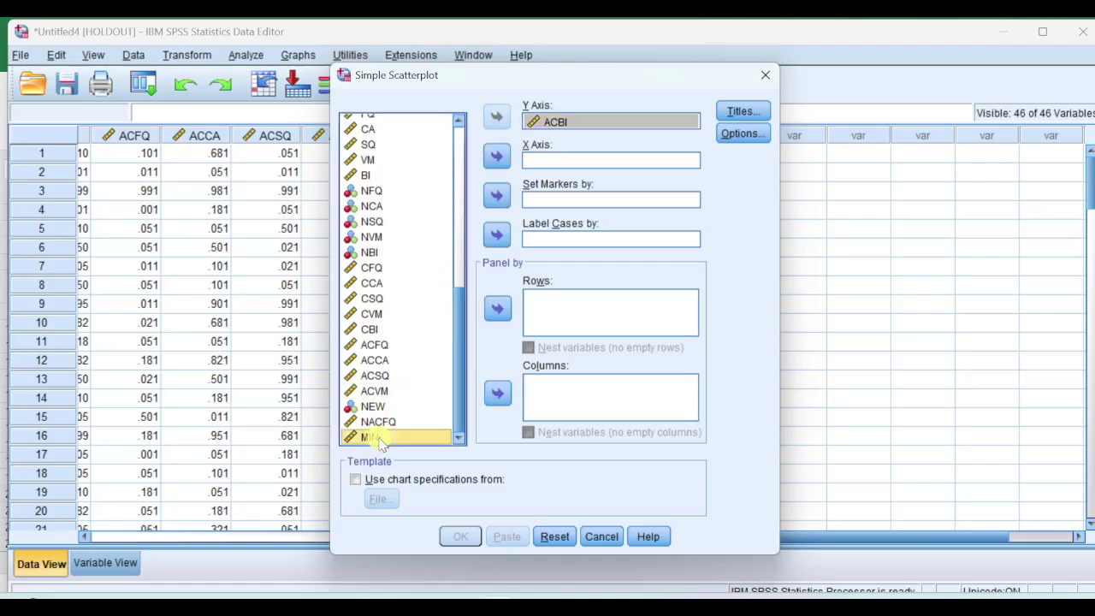
{"action": "left_click", "coordinate": [496, 157]}
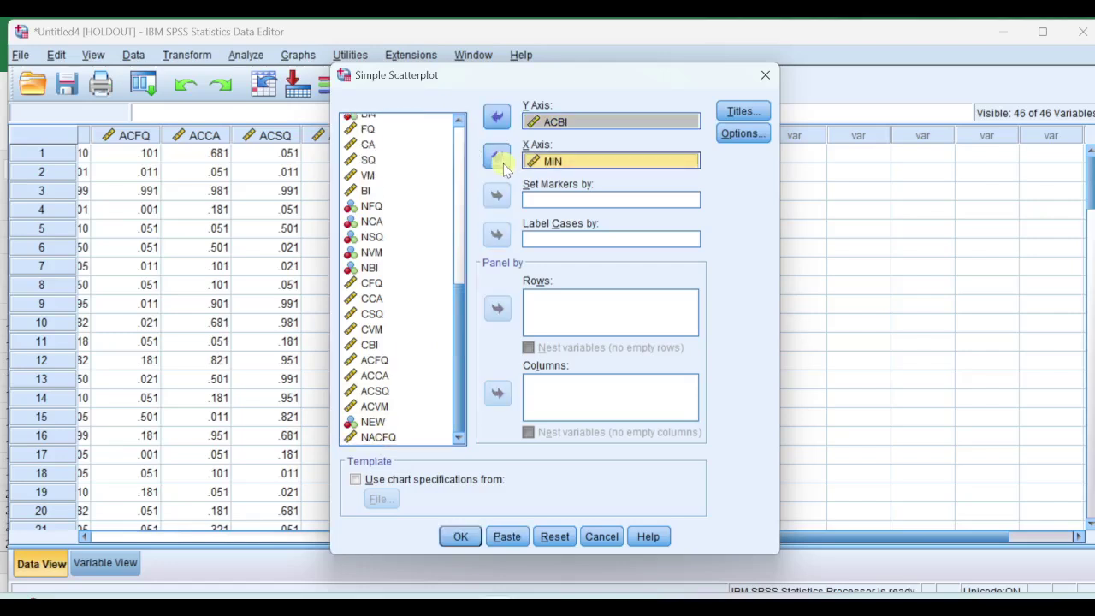
{"action": "left_click", "coordinate": [462, 536]}
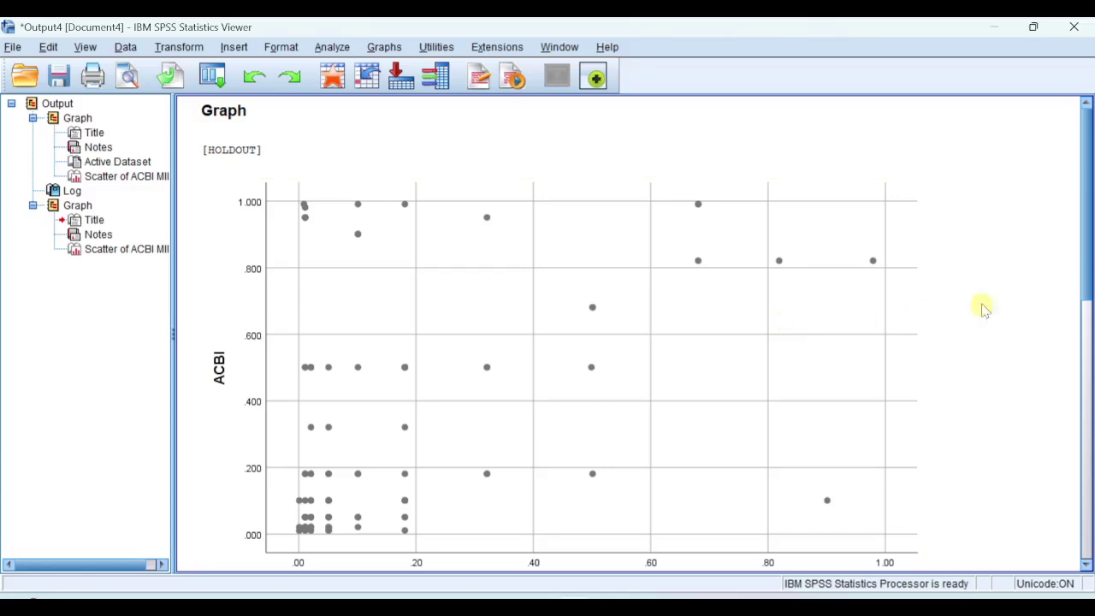
Add a diagonal reference line with the equation 1 * x + 0 to the ACBI by MIN scatterplot and maximize the chart editor
{"action": "left_click", "coordinate": [693, 182]}
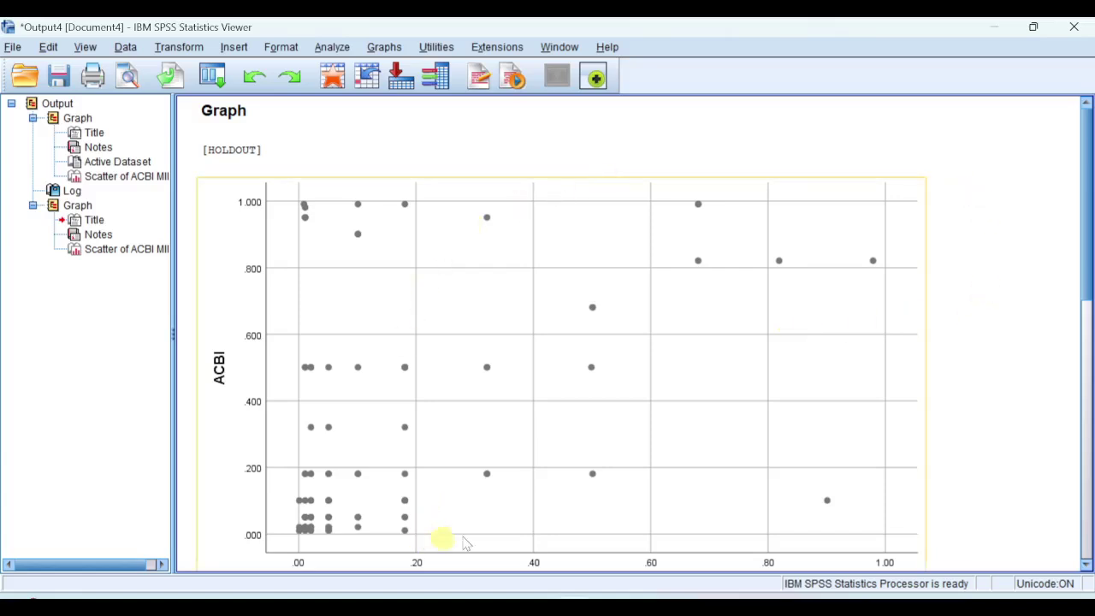
{"action": "left_click", "coordinate": [555, 366]}
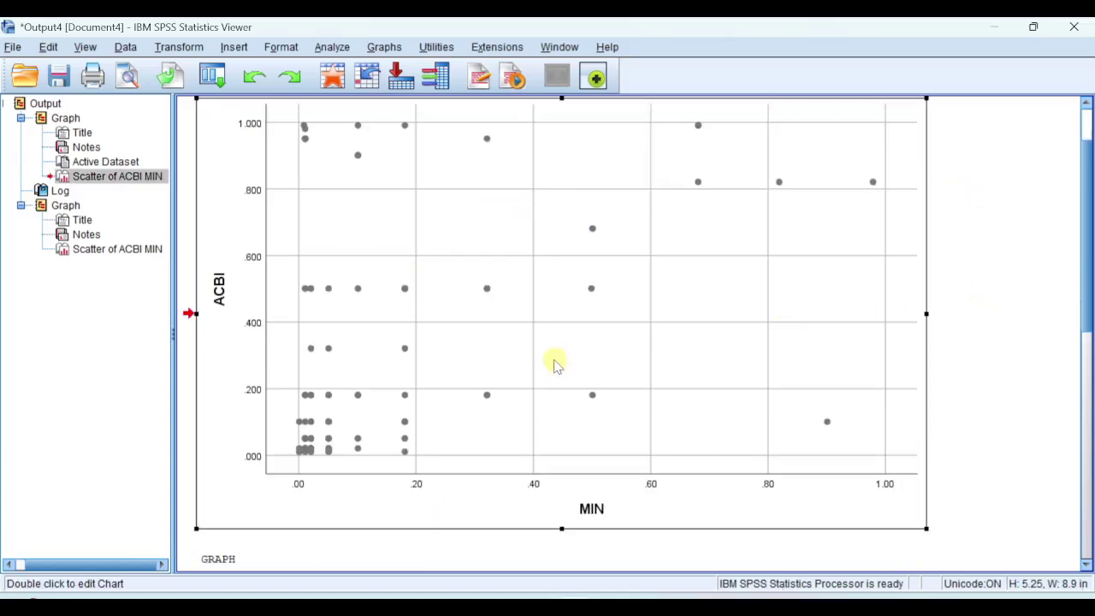
{"action": "double_click", "coordinate": [554, 366]}
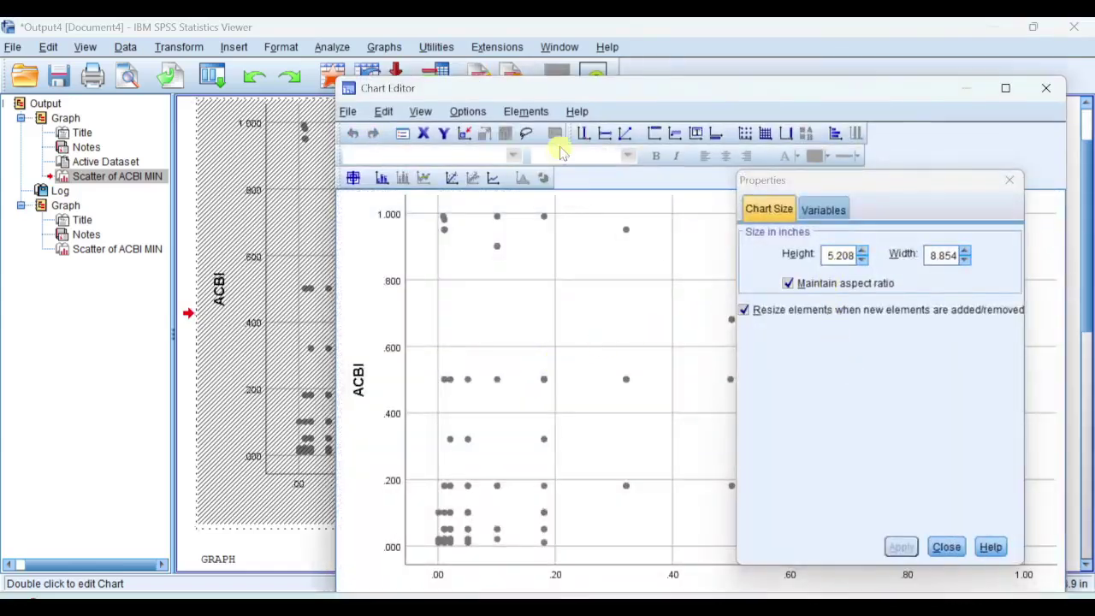
{"action": "left_click", "coordinate": [626, 135]}
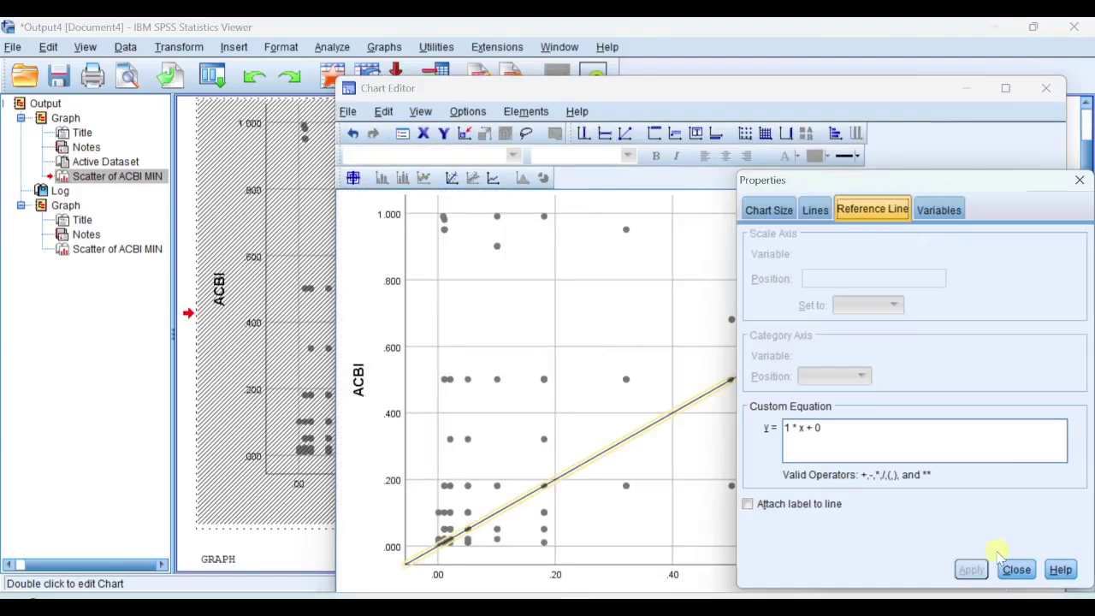
{"action": "left_click", "coordinate": [1017, 570]}
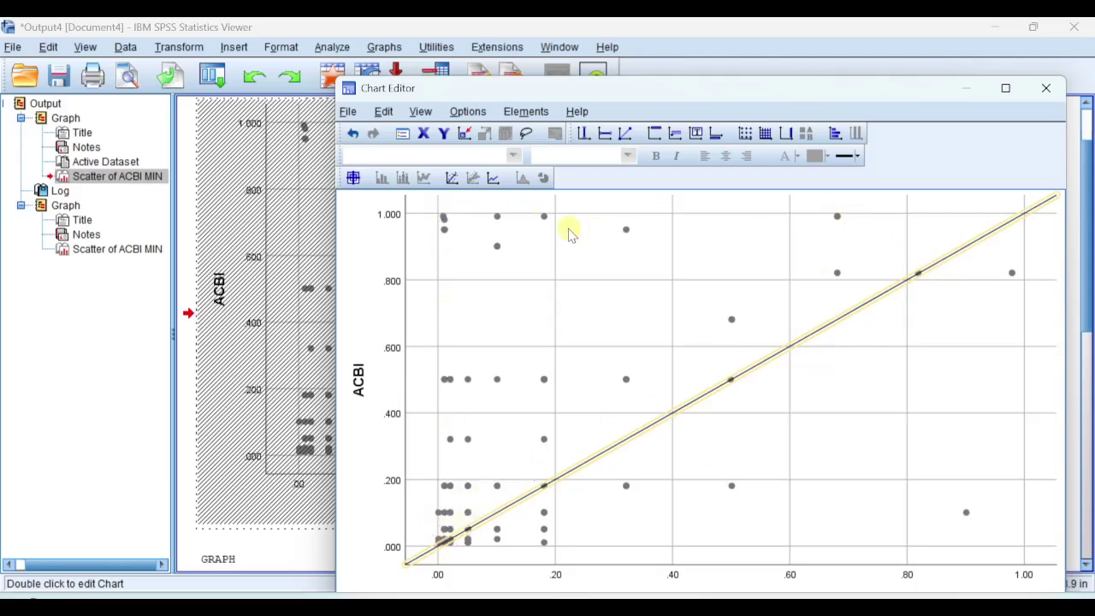
{"action": "left_click", "coordinate": [1004, 89]}
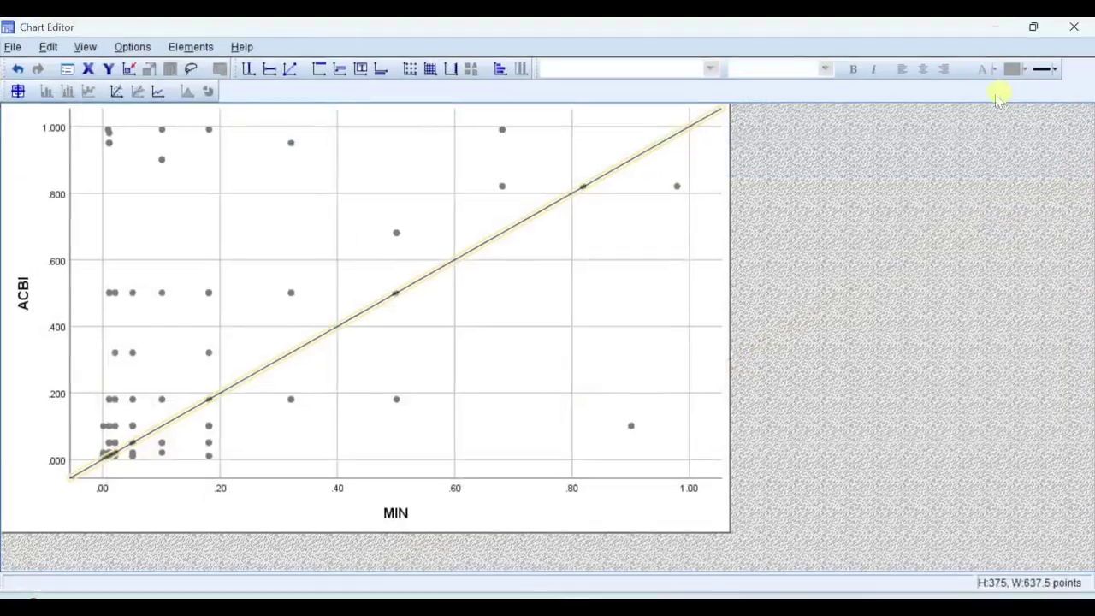